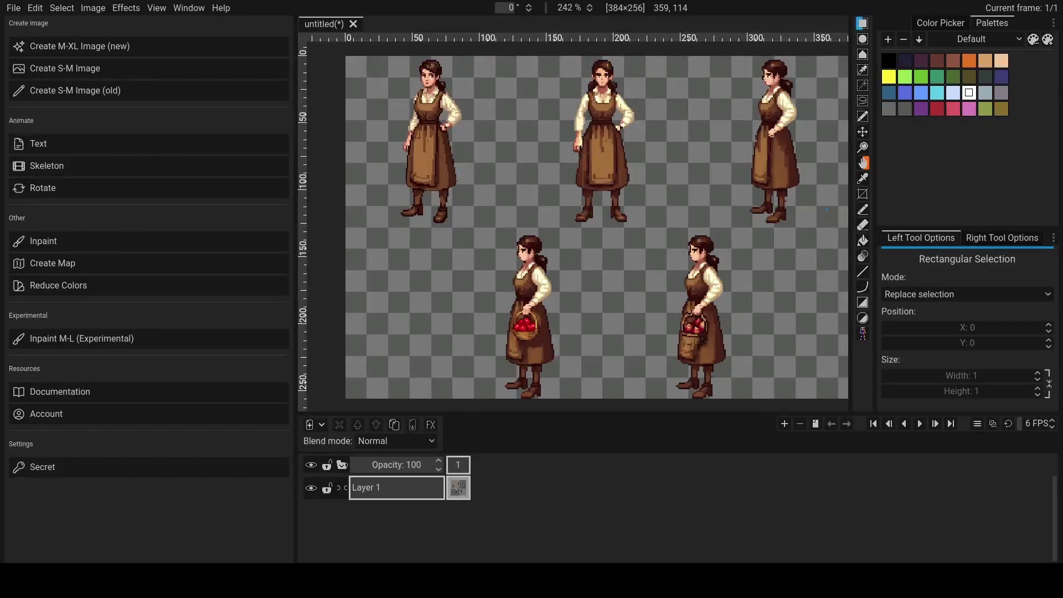
- Create a new blank, transparent 128×128 canvas with Ctrl+N
key(ctrl+n)
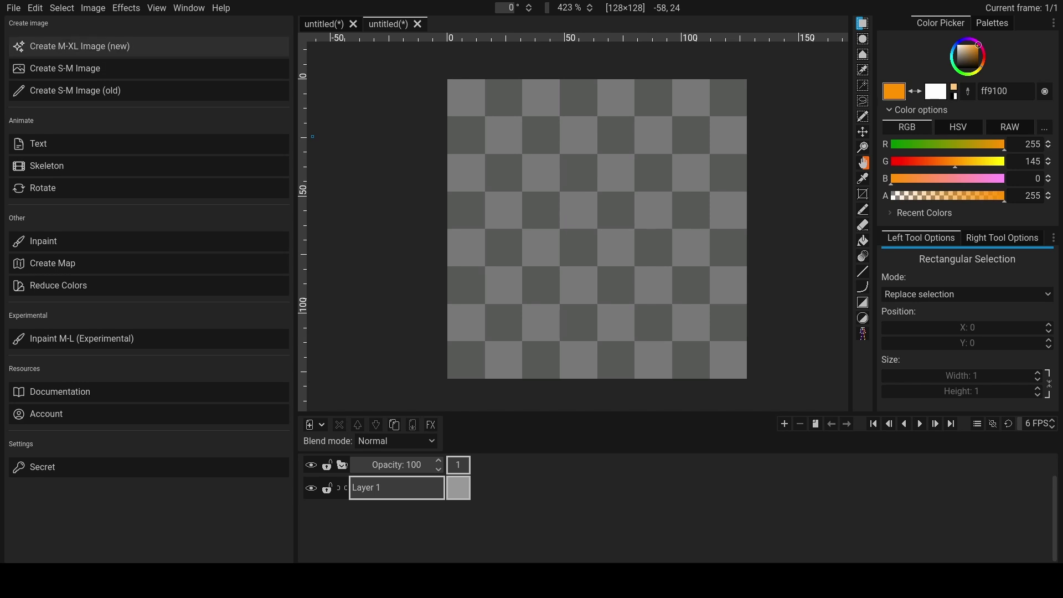
- Replace the description with a brown-dressed female merchant prompt and enable background removal
click(80, 46)
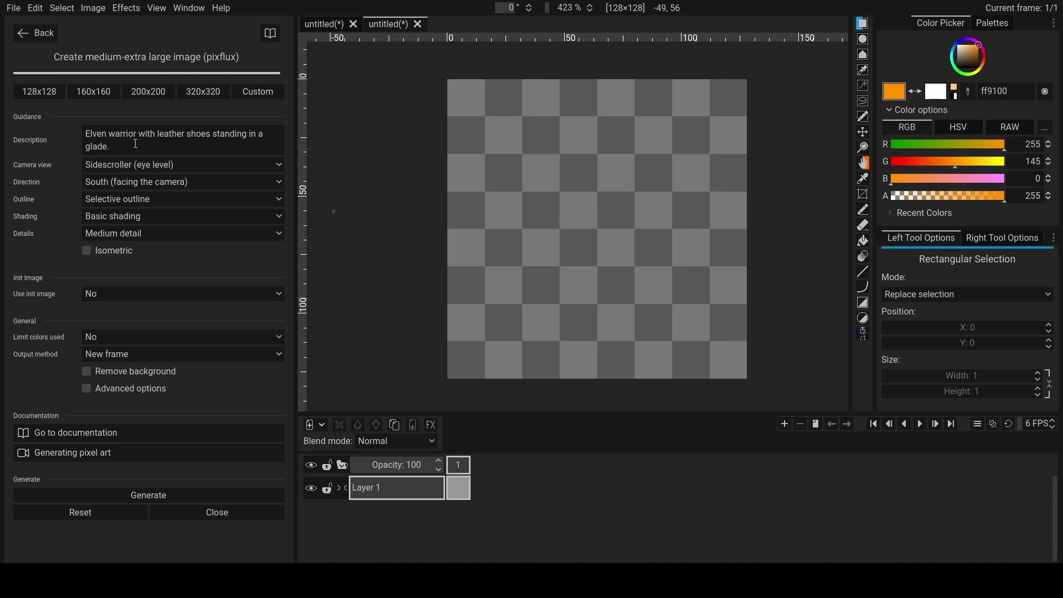
click(133, 143)
drag(131, 142, 87, 133)
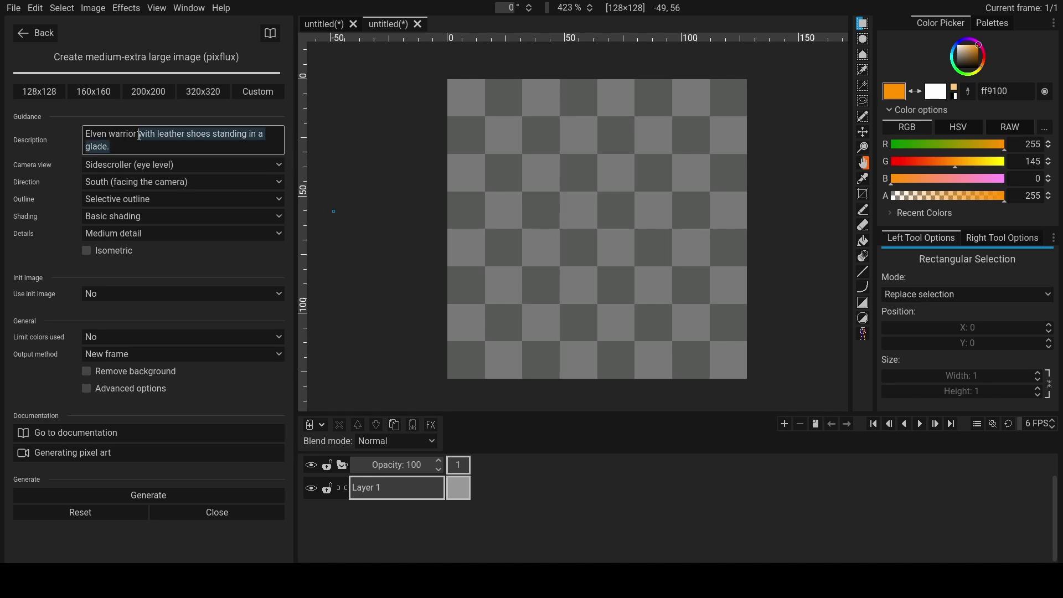
key(BackSpace)
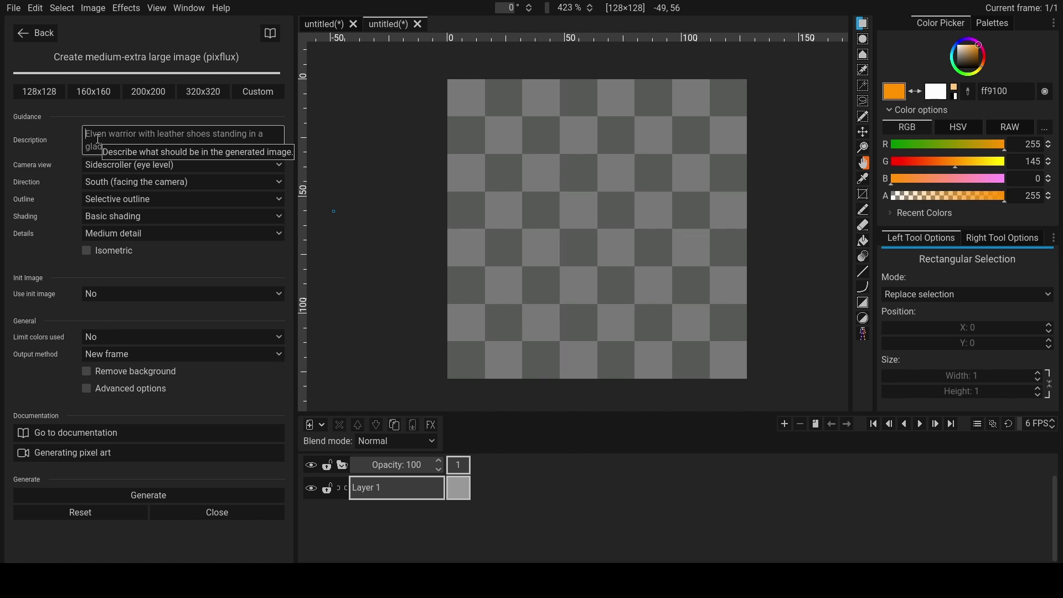
text(Female merchant in a brown dress)
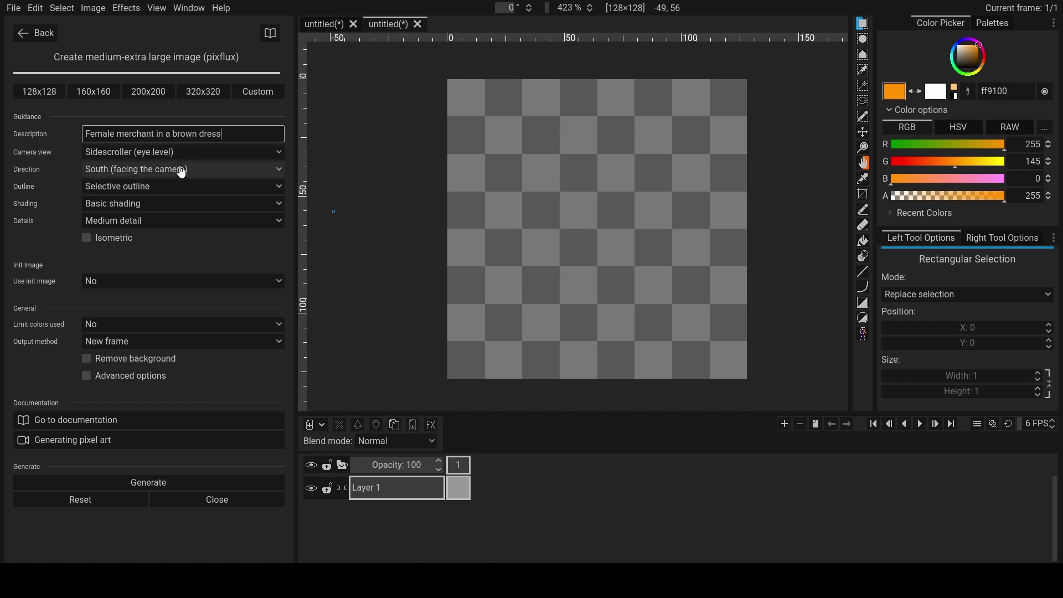
click(91, 360)
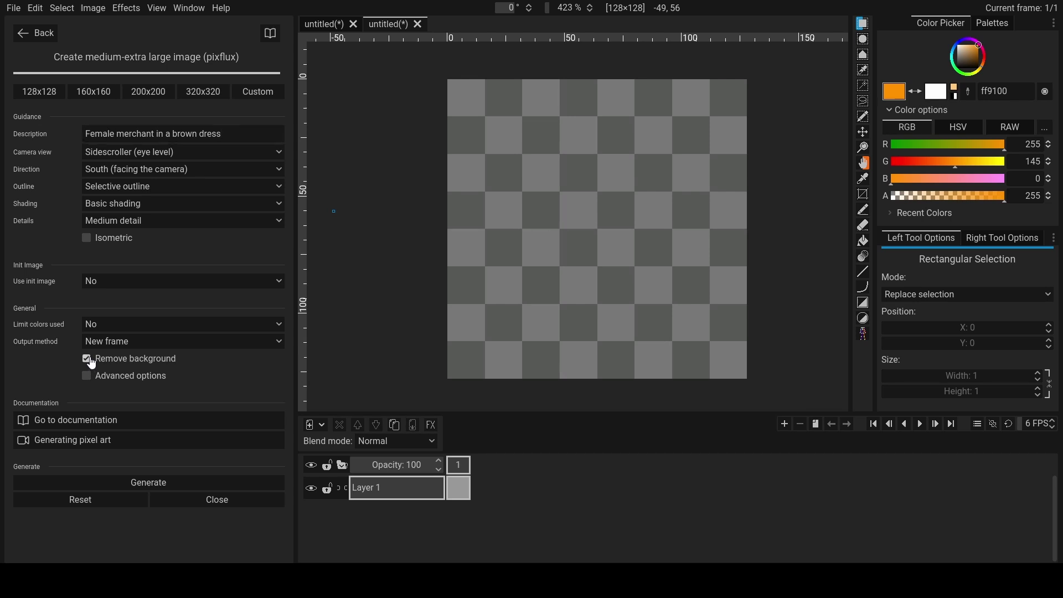
click(144, 482)
- Generate the merchant woman into frame 2 and show the Palettes swatches
click(128, 483)
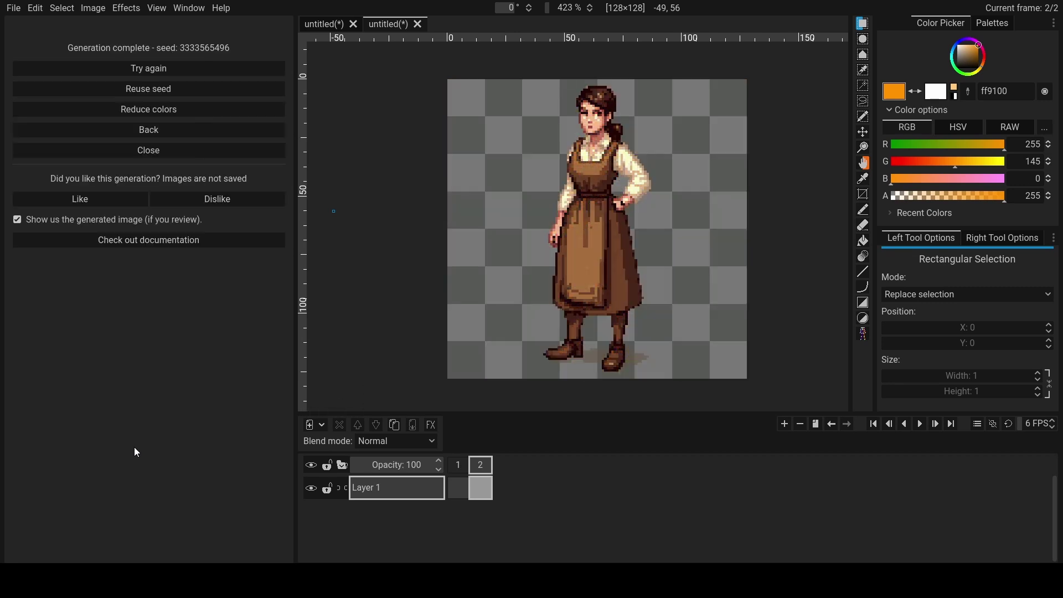
click(992, 23)
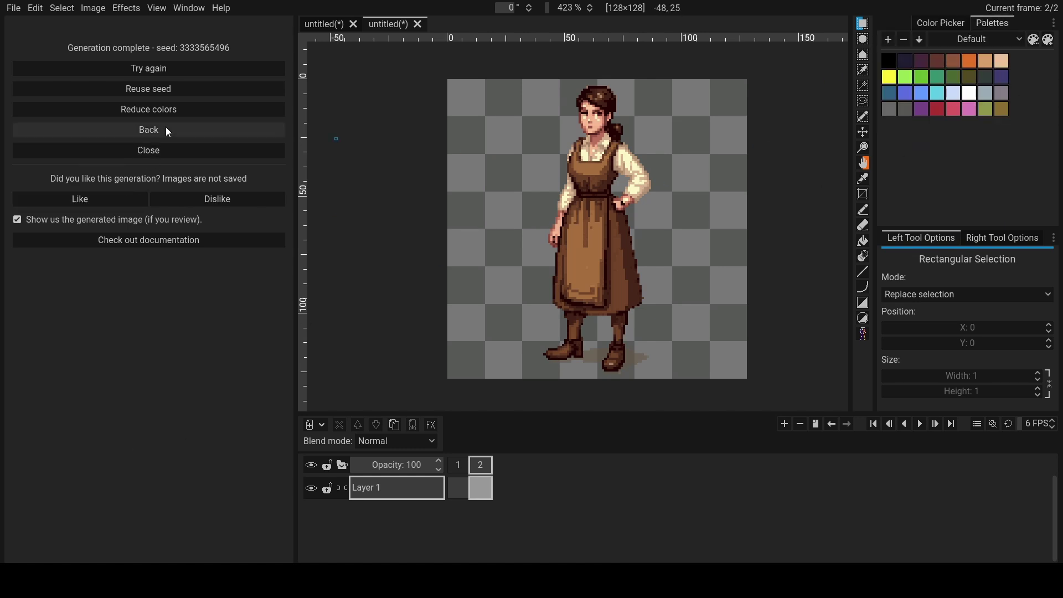
- Apply colour reduction into new frame 3, compare it with frame 2, then close
click(143, 108)
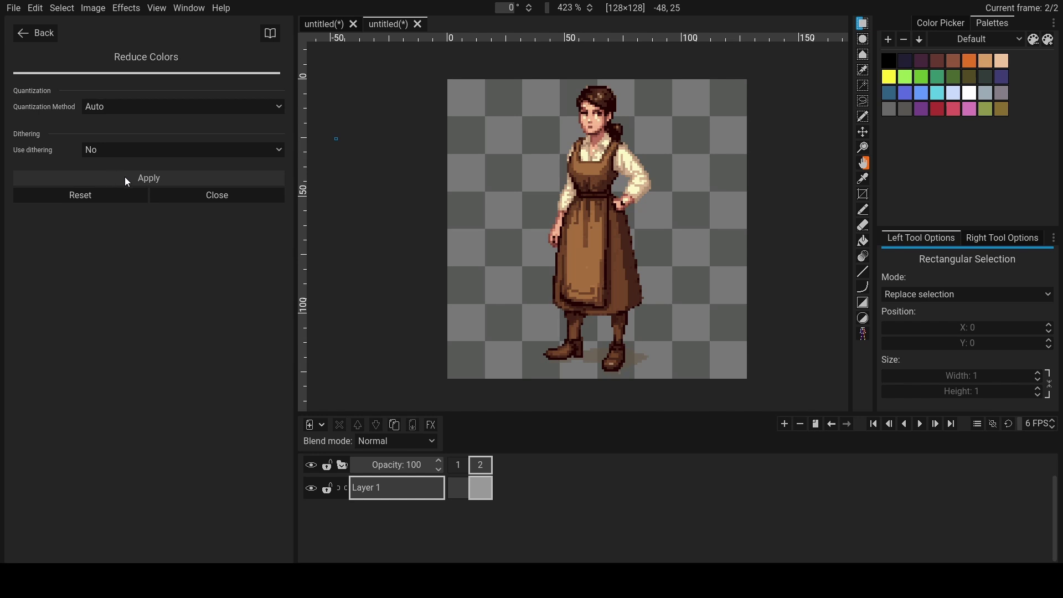
click(125, 178)
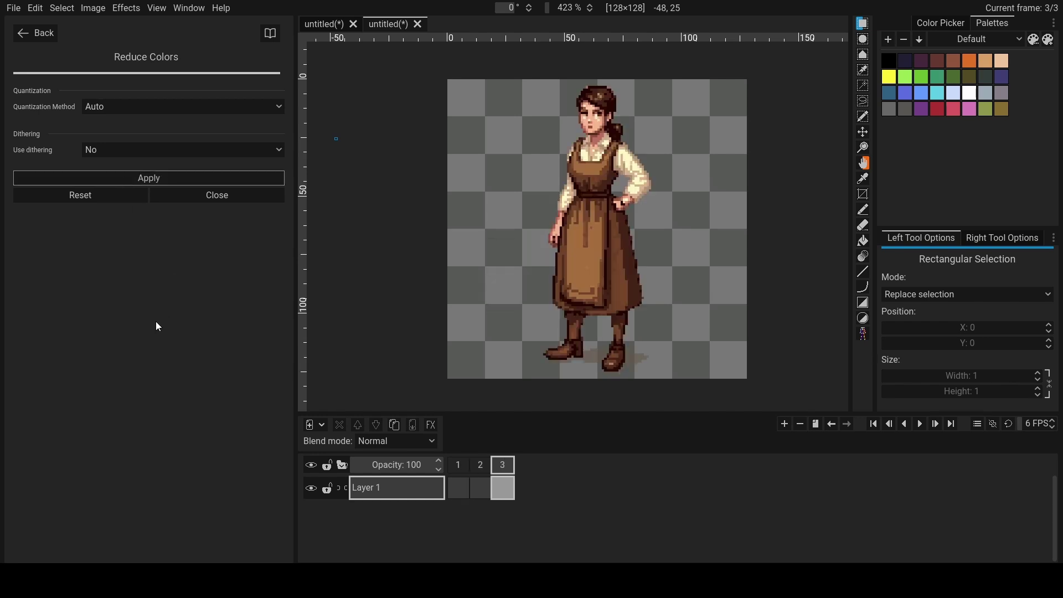
scroll(599, 234, up, 5)
scroll(616, 237, up, 3)
scroll(626, 256, up, 2)
click(481, 465)
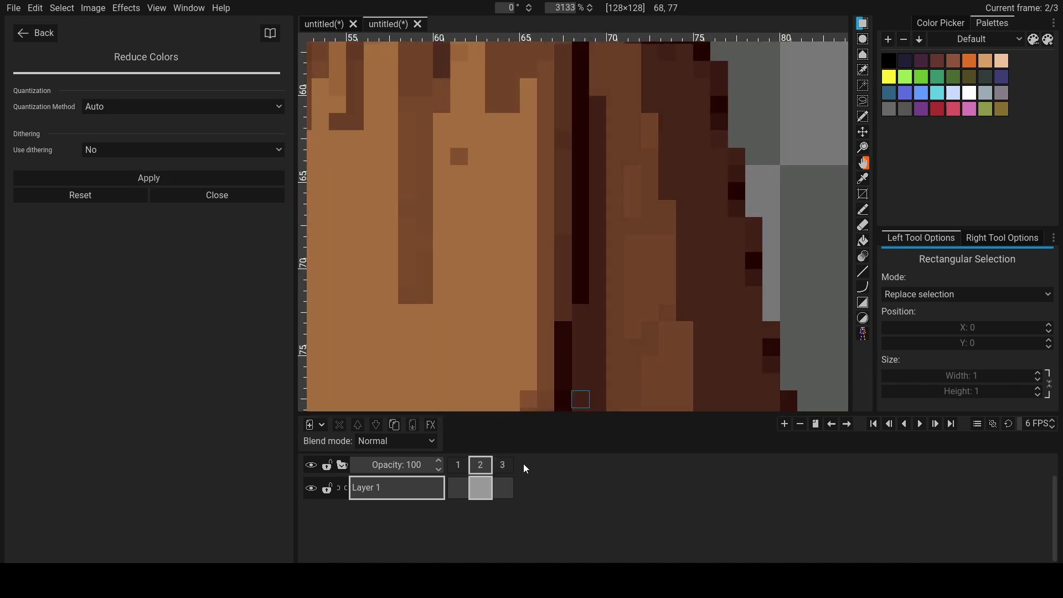
click(503, 466)
scroll(496, 312, down, 3)
scroll(442, 254, down, 4)
scroll(442, 255, down, 2)
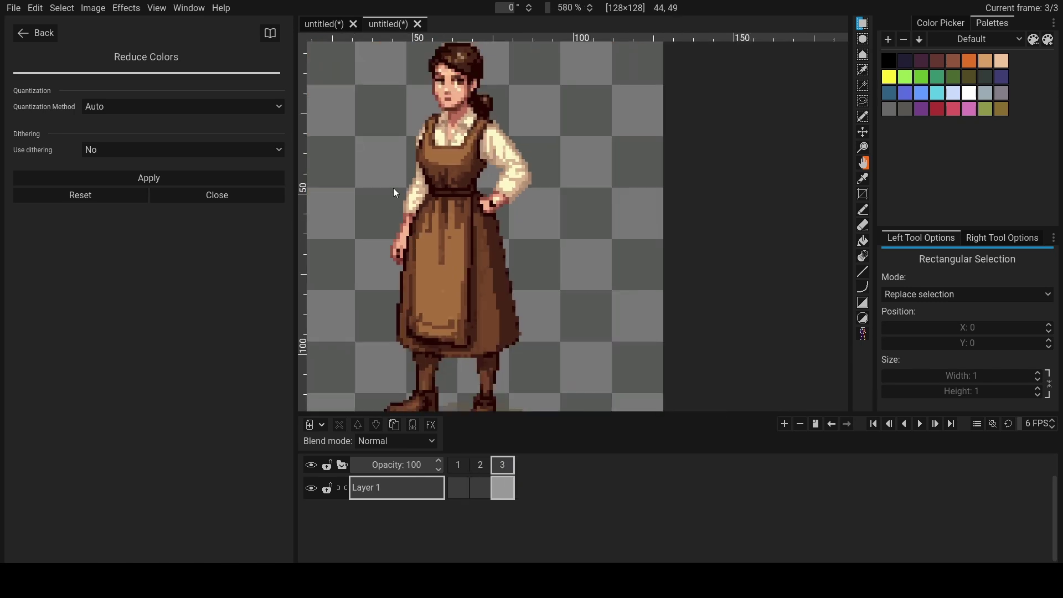
scroll(388, 177, down, 1)
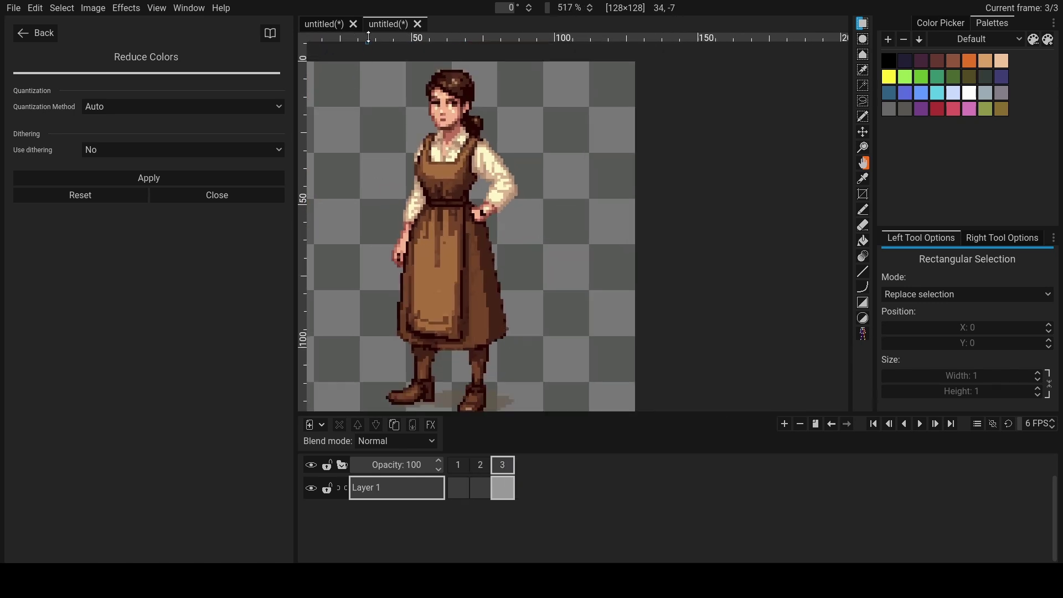
click(169, 196)
- Erase the faint shadow pixels between the merchant's boots in frame 3
key(e)
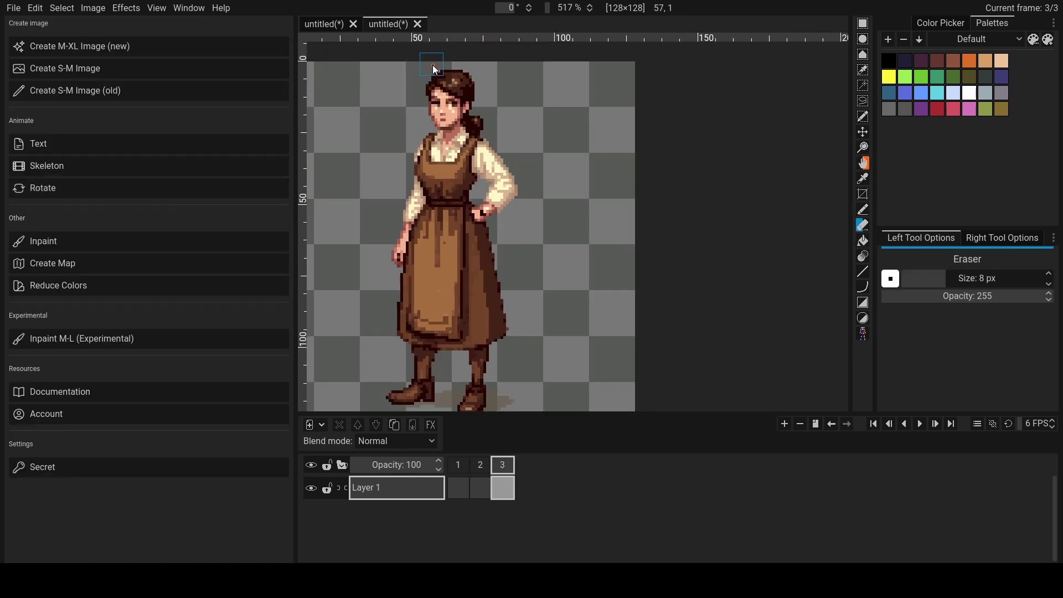
scroll(435, 63, up, 6)
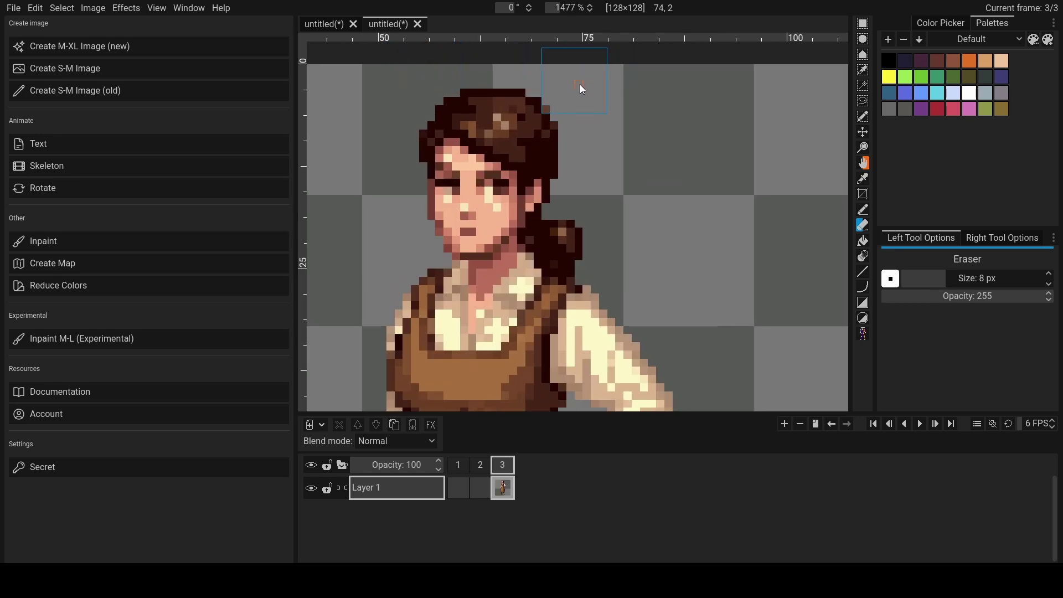
scroll(574, 133, down, 4)
scroll(507, 349, down, 4)
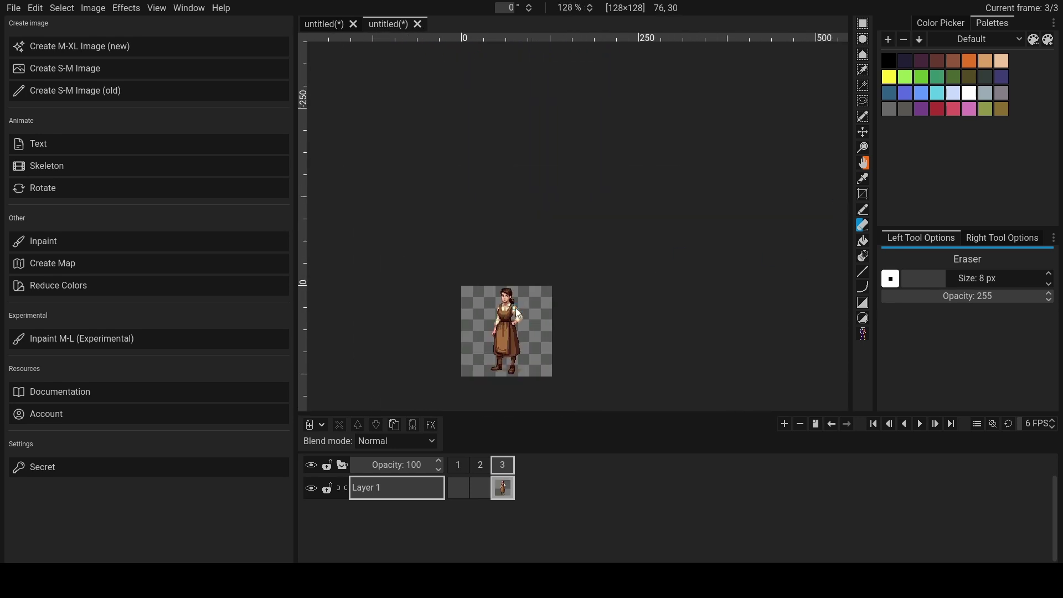
scroll(518, 333, up, 5)
scroll(489, 385, up, 5)
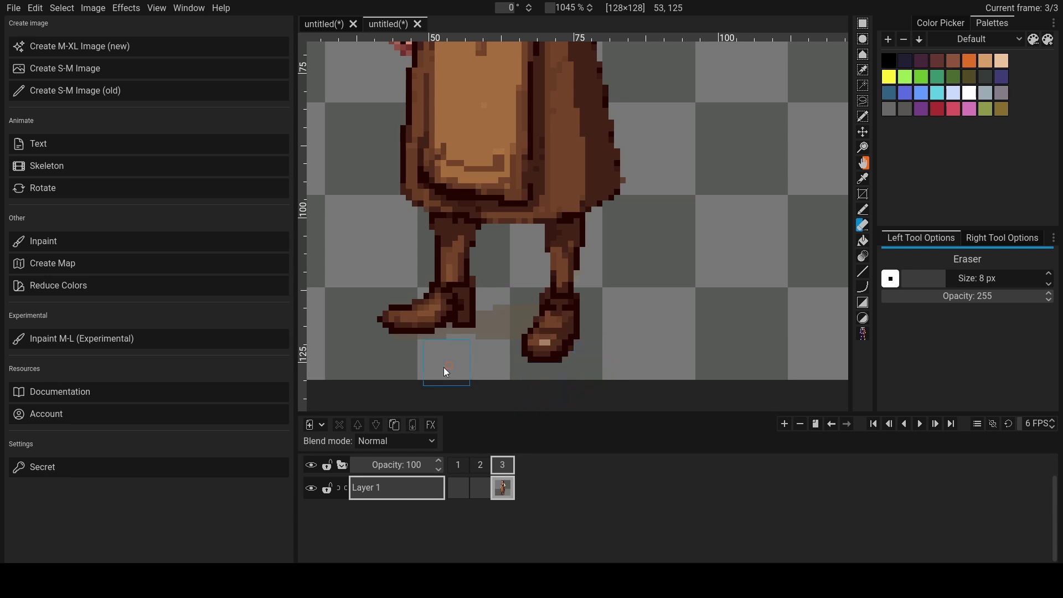
ctrl+scroll(449, 355, down, 6)
ctrl+scroll(449, 343, up, 2)
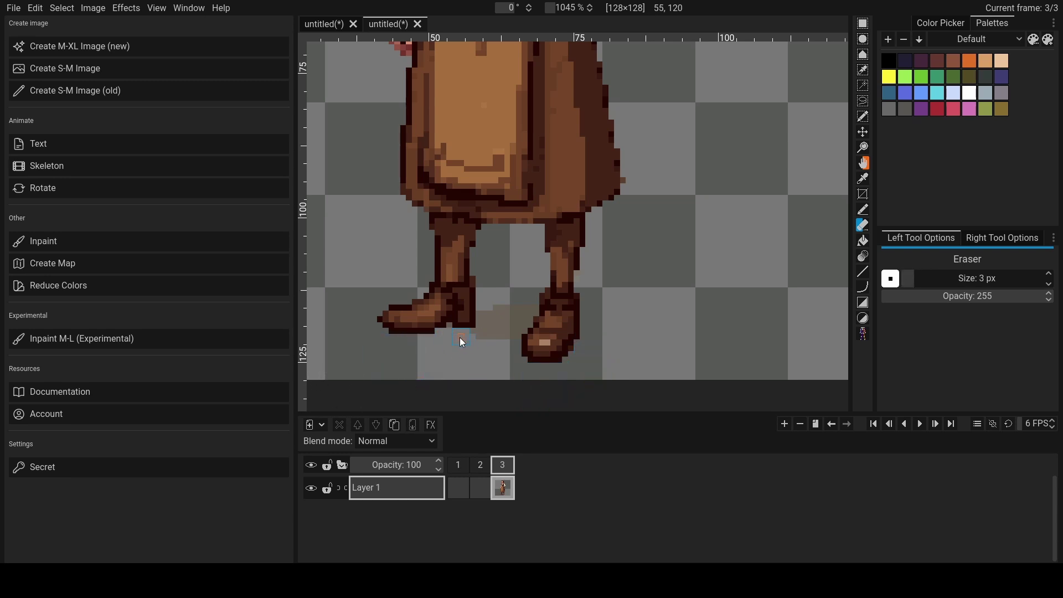
drag(462, 341, 528, 309)
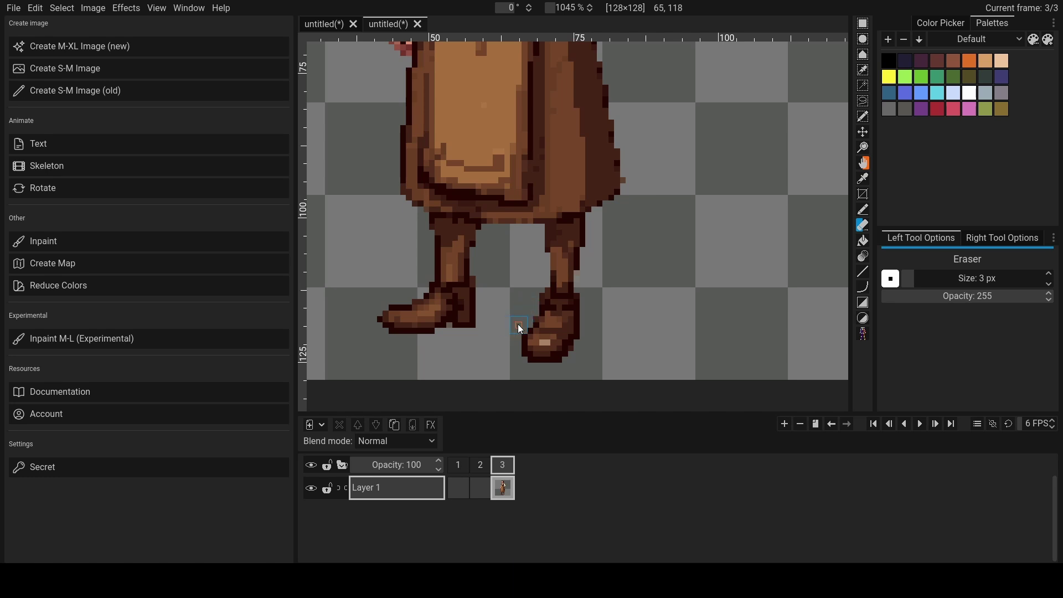
ctrl+scroll(452, 328, down, 2)
scroll(452, 328, down, 2)
scroll(494, 327, down, 4)
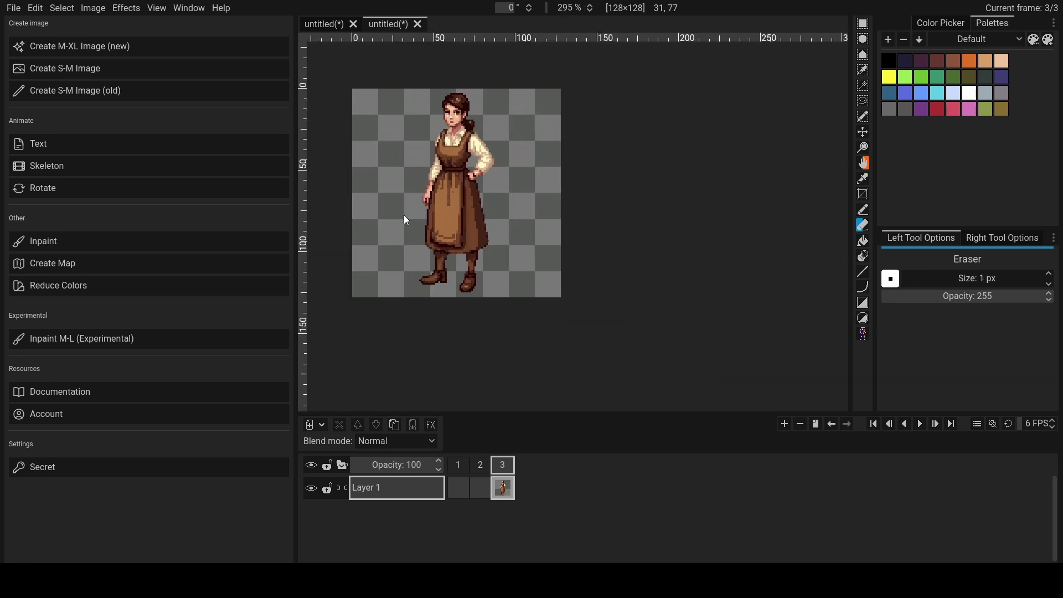
scroll(404, 206, up, 1)
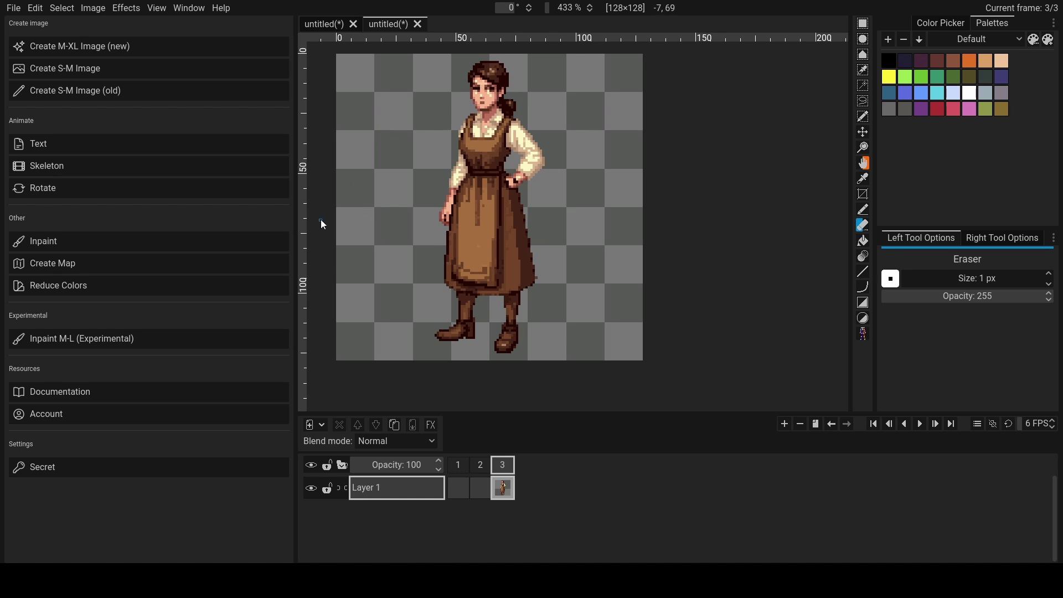
- Rotate the current sprite from South-west to South, generating into frame 4
click(175, 190)
click(133, 147)
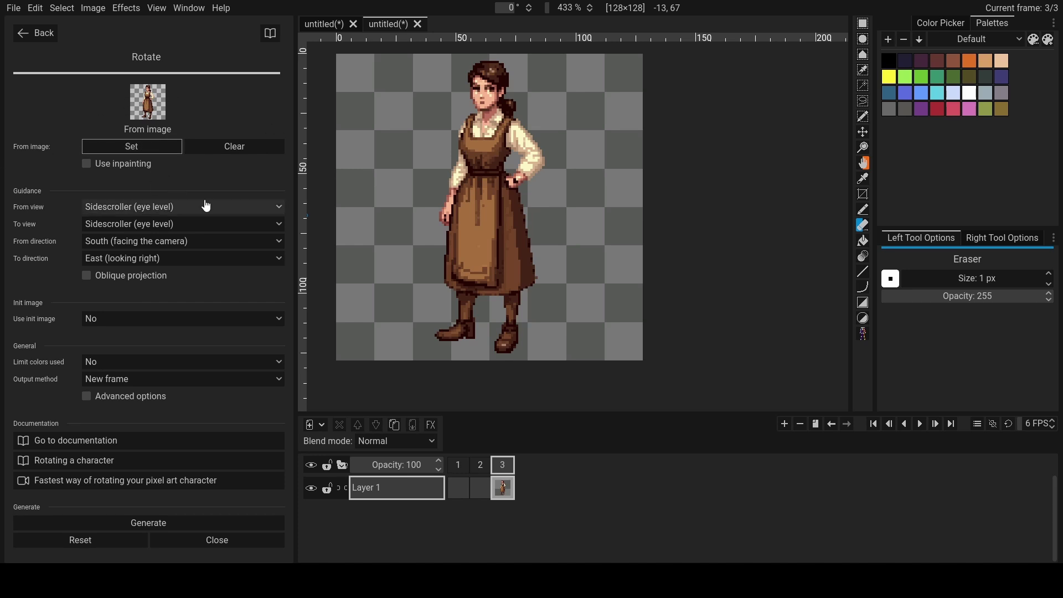
click(125, 242)
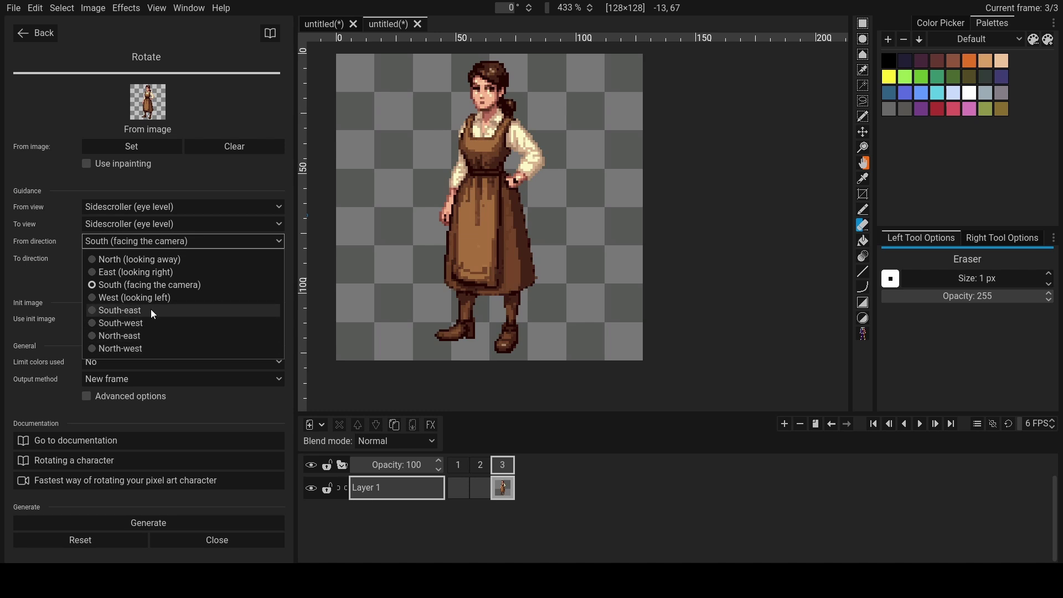
click(132, 323)
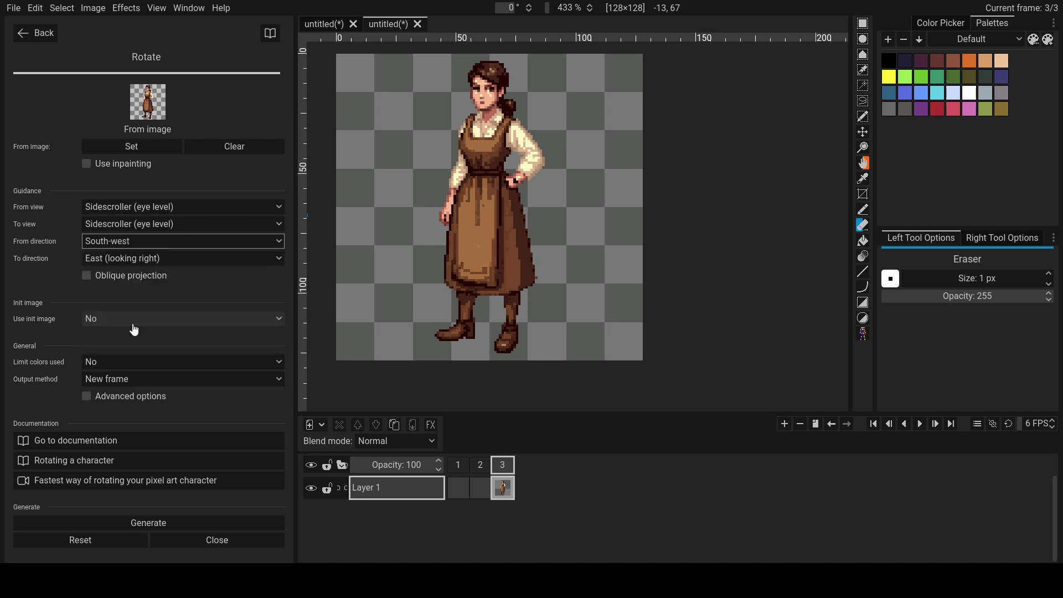
click(122, 258)
click(120, 303)
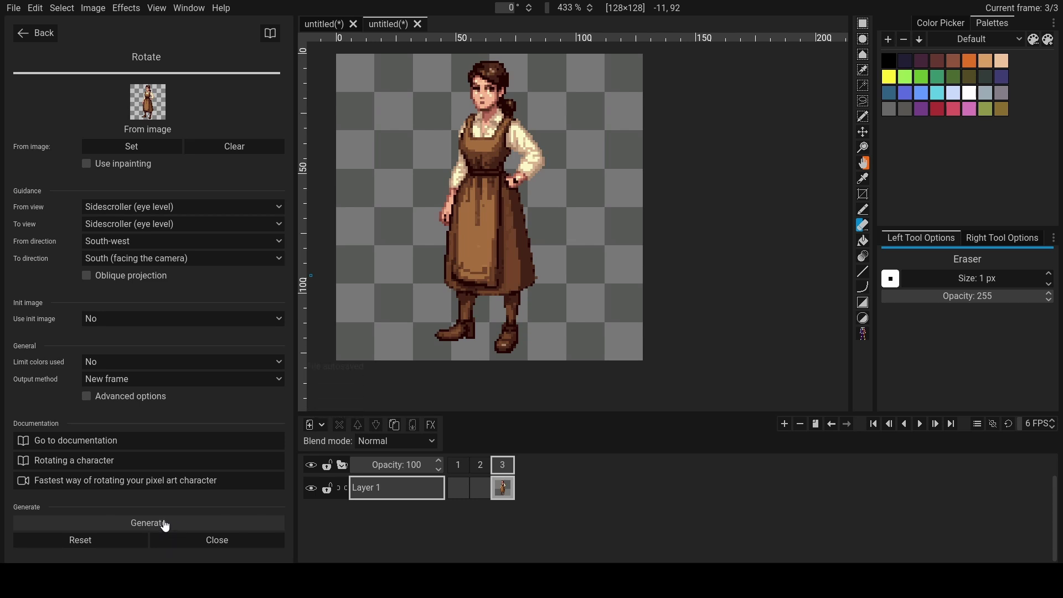
click(164, 524)
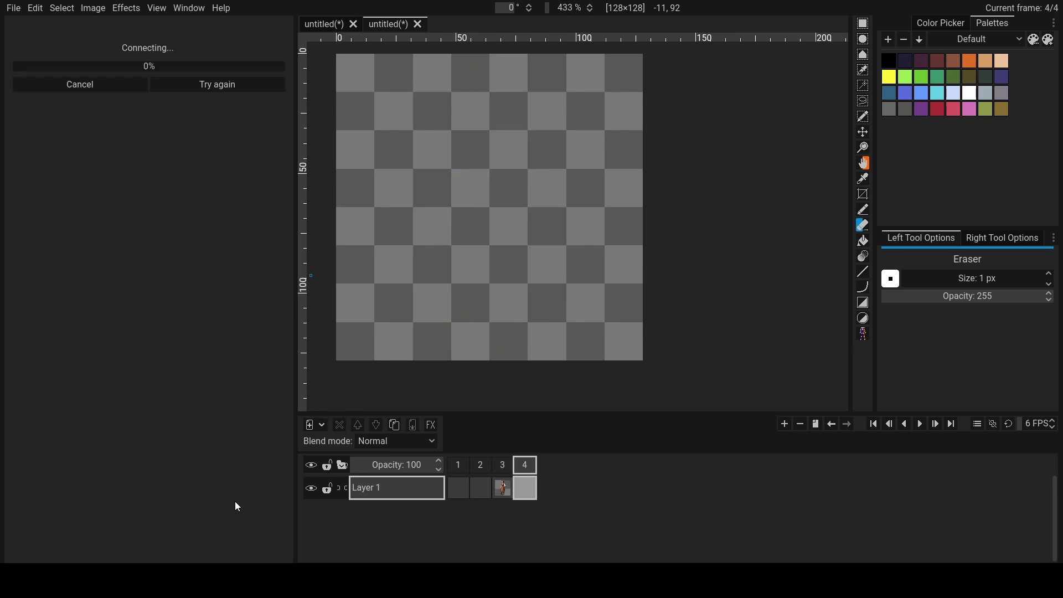
- Compare the new camera-facing frame 4 against frame 3's face
key(g)
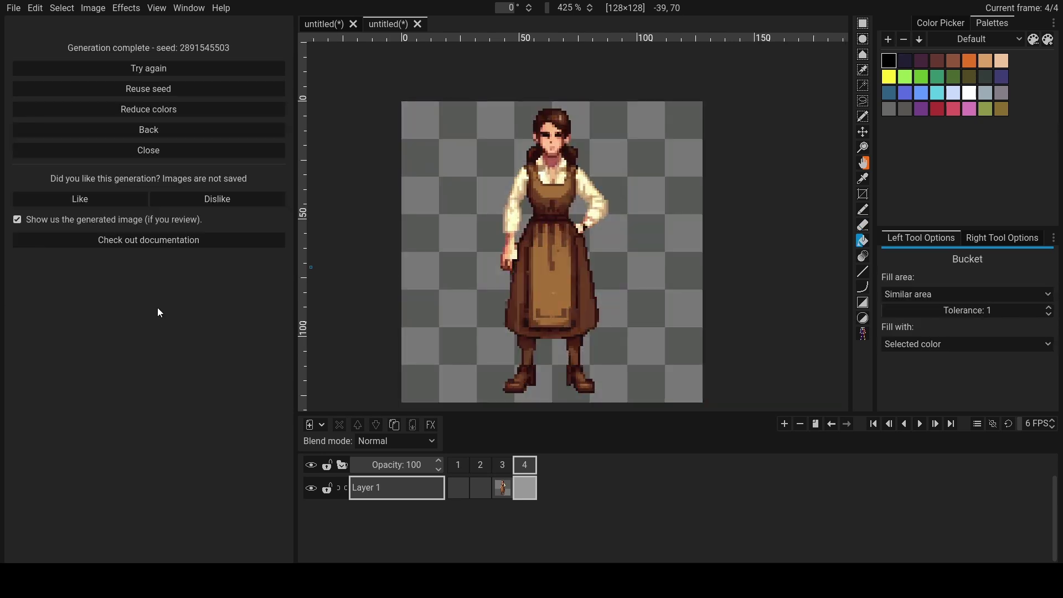
click(504, 467)
click(504, 467)
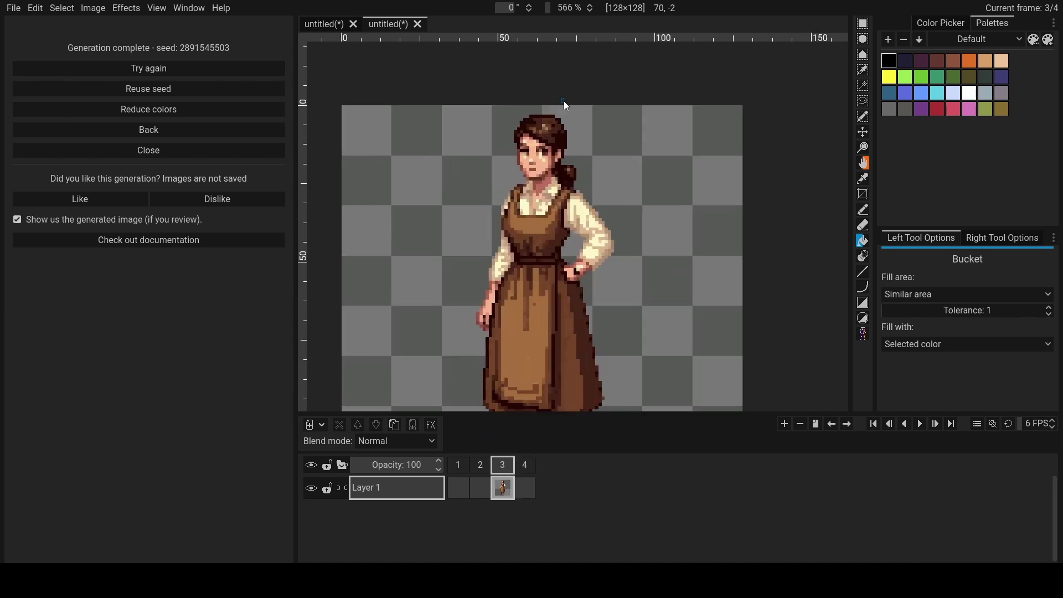
scroll(548, 116, up, 5)
click(864, 179)
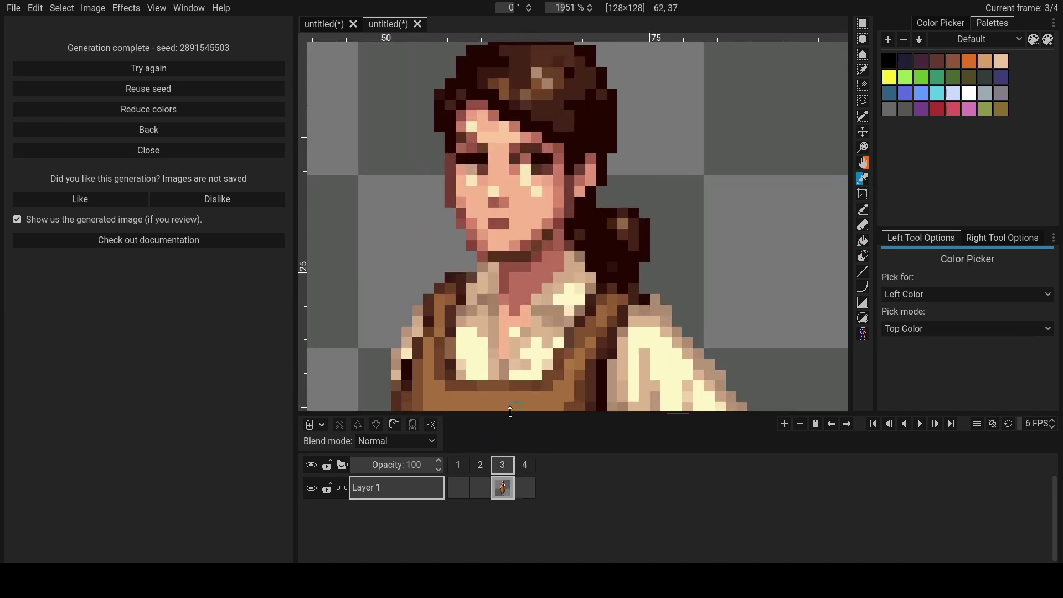
key(ctrl+Right)
key(b)
key(p)
ctrl+scroll(552, 175, down, 2)
- Flip between frames 3 and 4 while picking the Color Picker and Pencil tools
key(s)
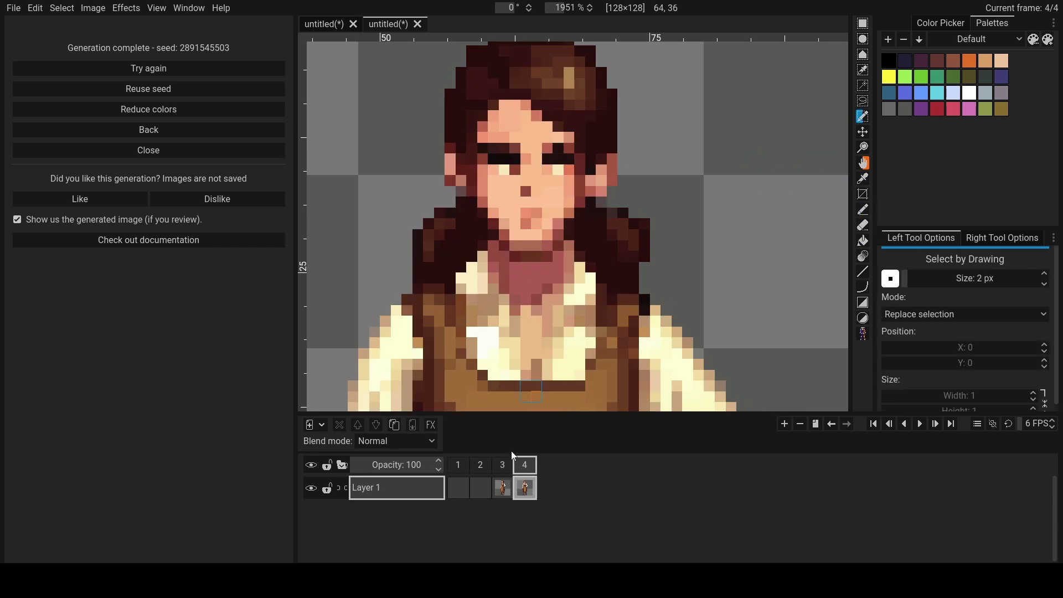
key(ctrl+Left)
key(ctrl+Right)
key(ctrl+Left)
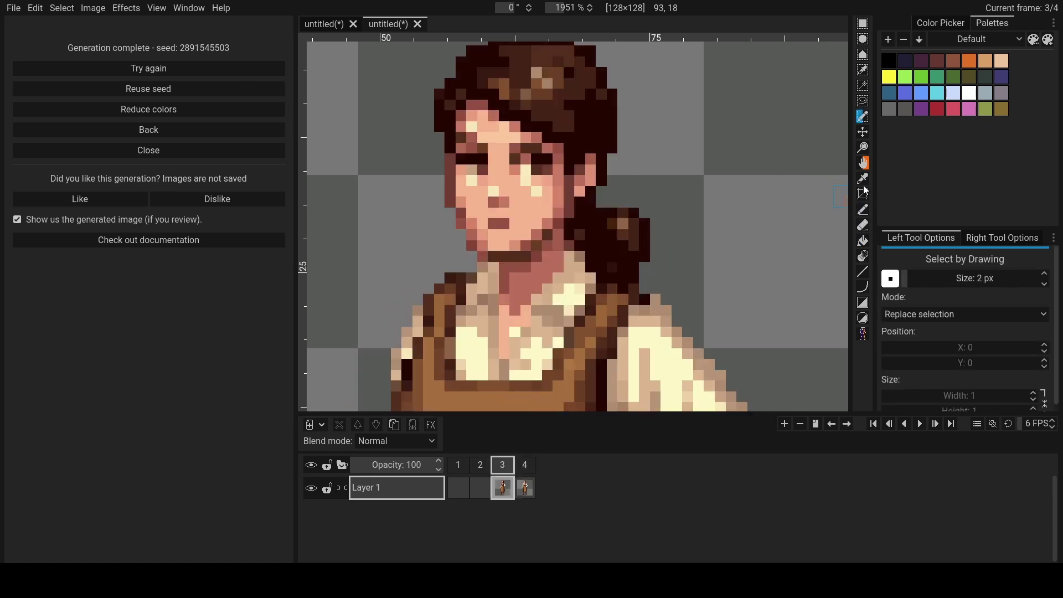
click(864, 180)
key(ctrl+Right)
key(b)
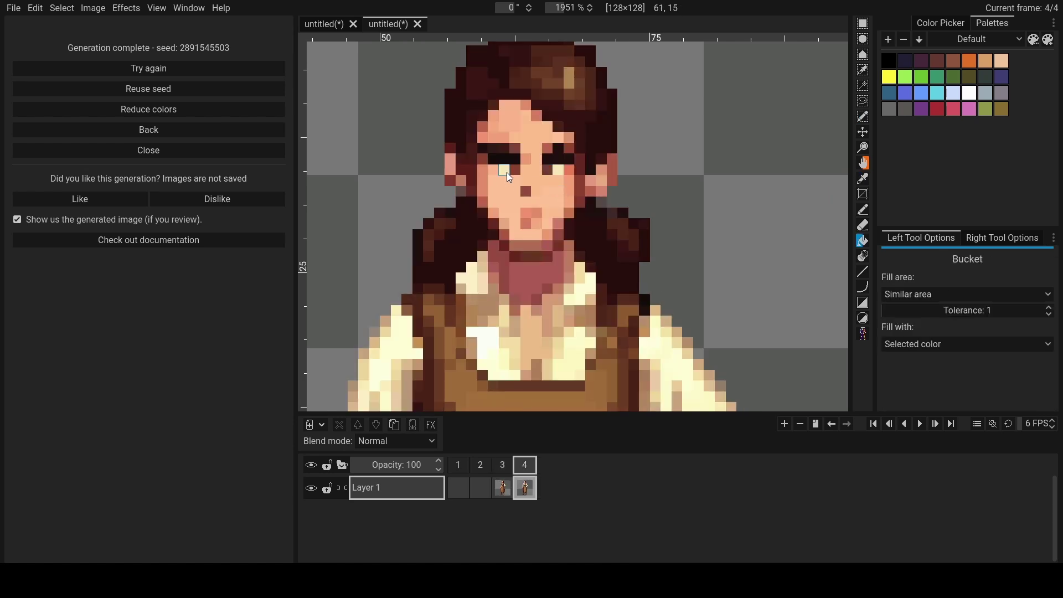
key(s)
click(863, 180)
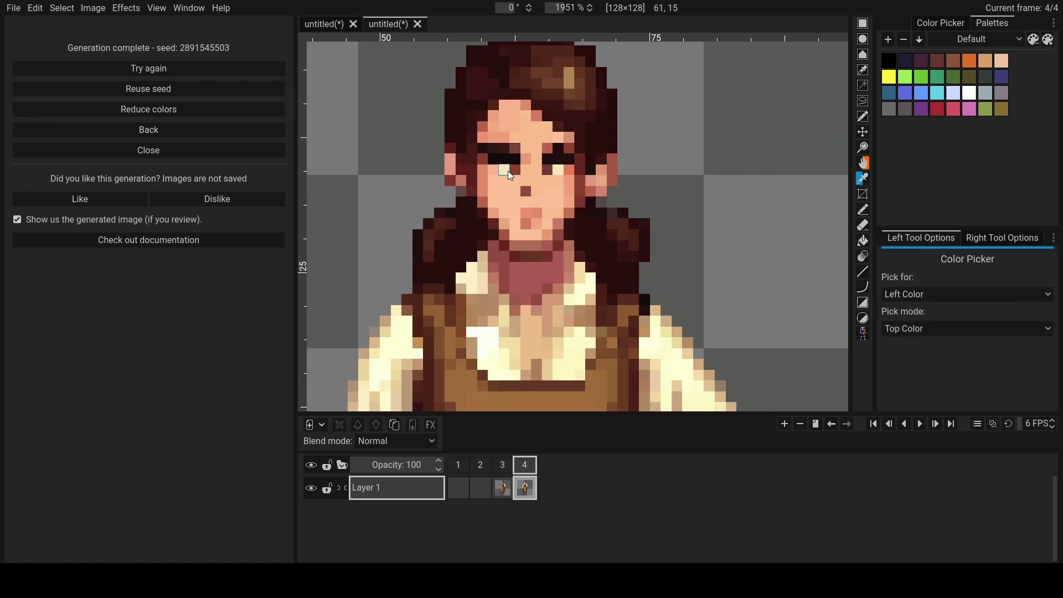
click(864, 211)
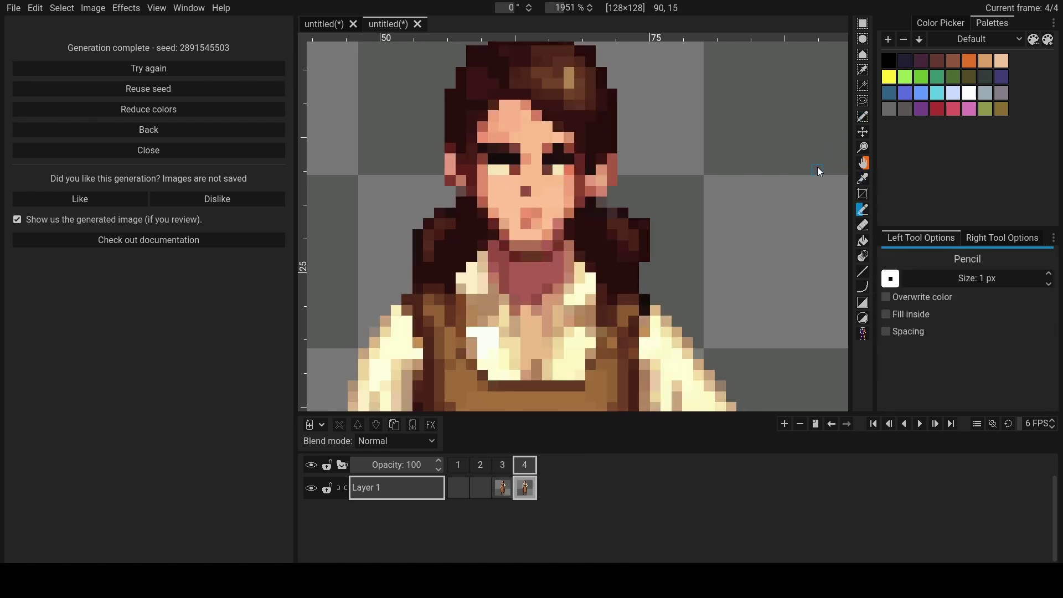
- Sample skin and dark colours and repaint the hanging hand on frame 4
key(alt)
key(alt)
scroll(548, 179, down, 1)
scroll(556, 181, down, 3)
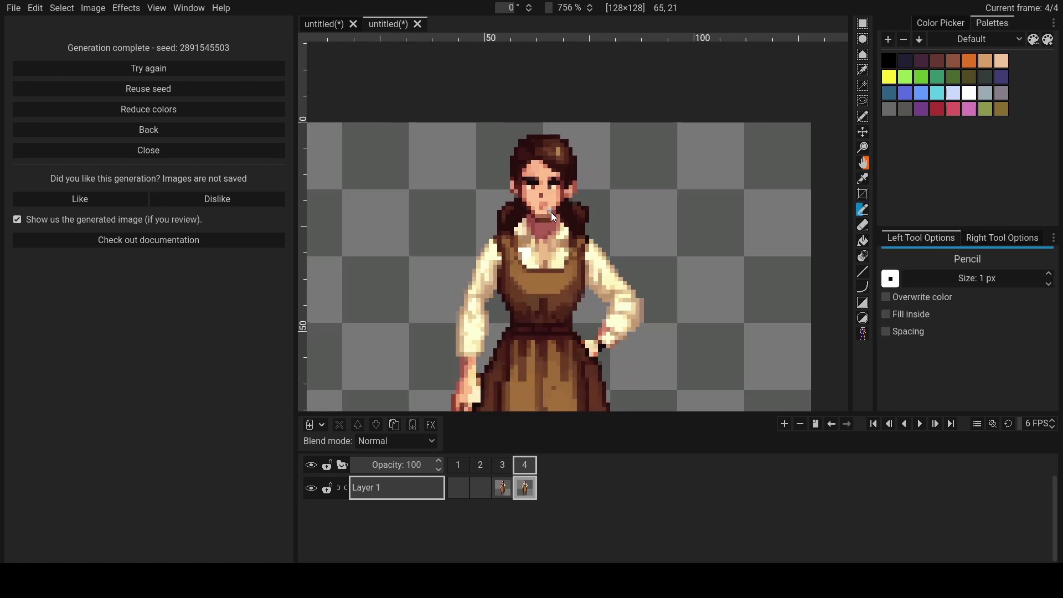
scroll(551, 212, up, 2)
scroll(549, 193, up, 1)
key(alt)
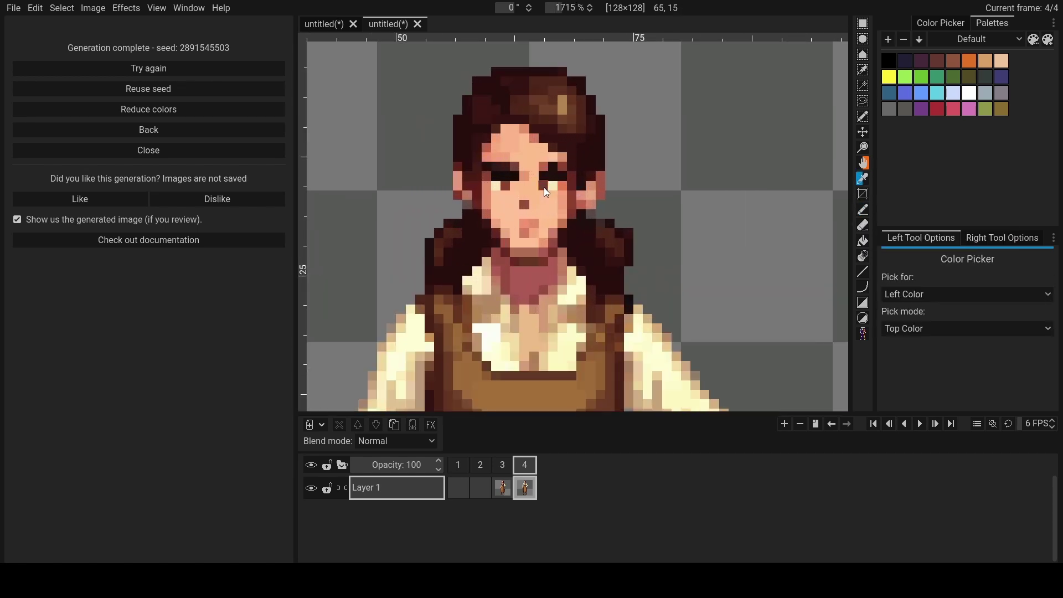
key(alt)
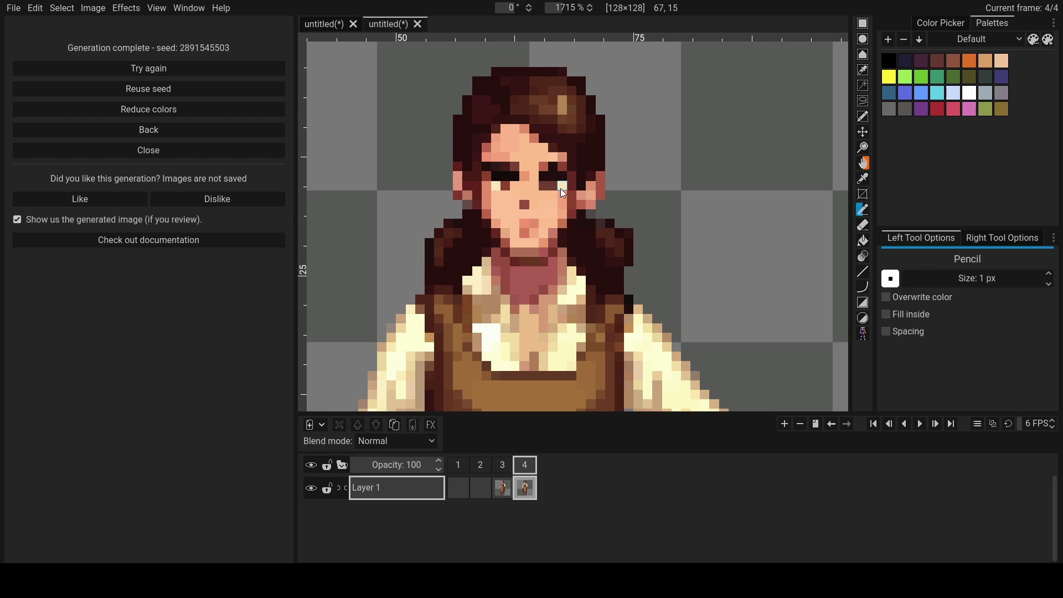
scroll(574, 201, down, 2)
scroll(552, 198, up, 2)
key(alt)
scroll(553, 197, down, 2)
scroll(563, 211, down, 2)
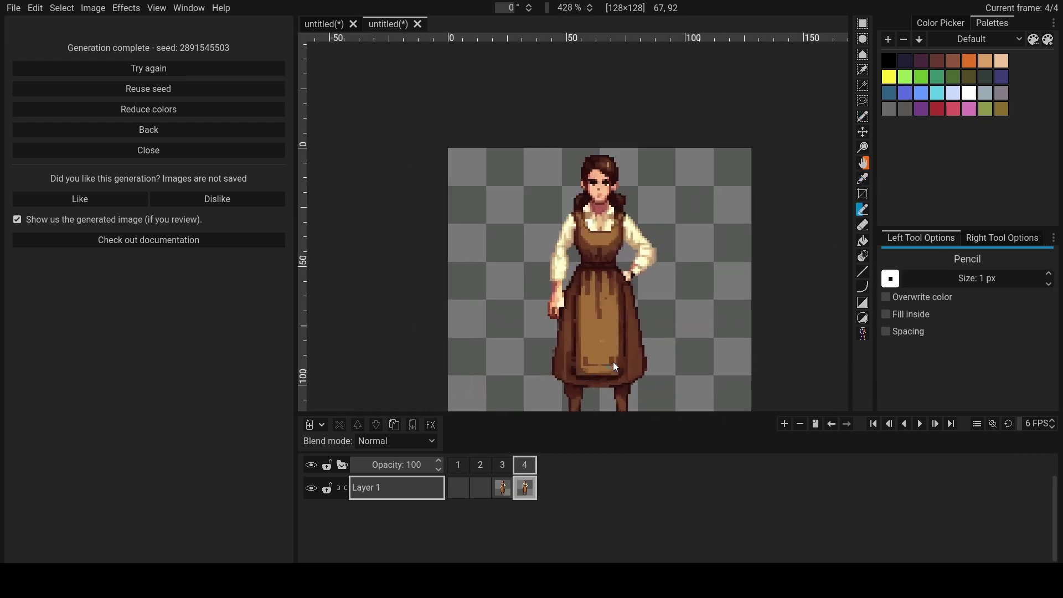
scroll(655, 313, up, 2)
scroll(571, 319, up, 2)
key(shift+s)
click(549, 310)
key(alt)
mouse_move(546, 313)
mouse_down()
mouse_move(577, 308)
mouse_move(557, 316)
mouse_move(580, 339)
mouse_move(587, 292)
mouse_up()
key(alt)
scroll(567, 332, down, 1)
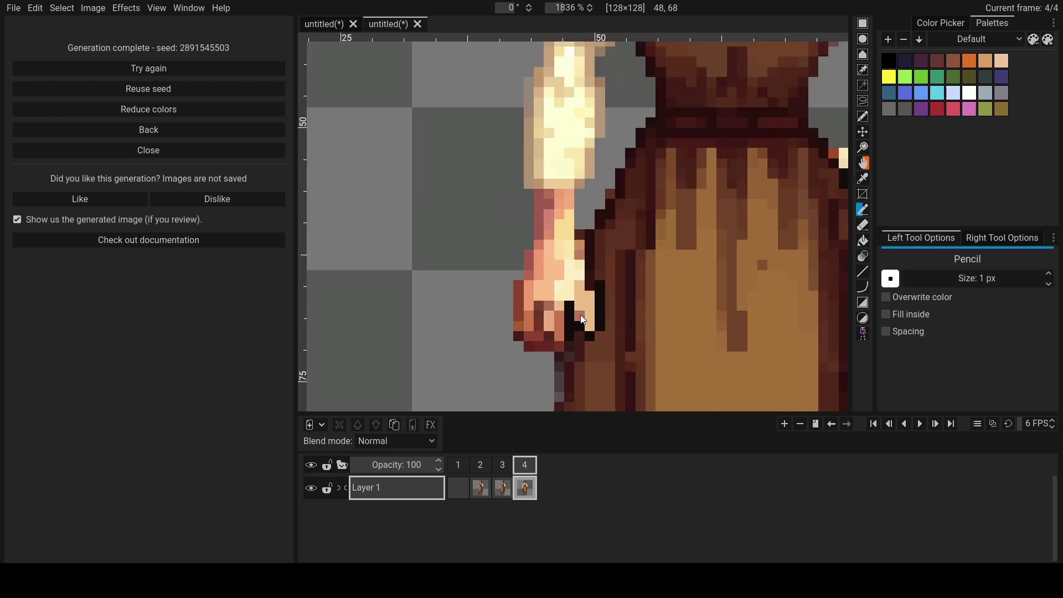
drag(565, 332, 592, 343)
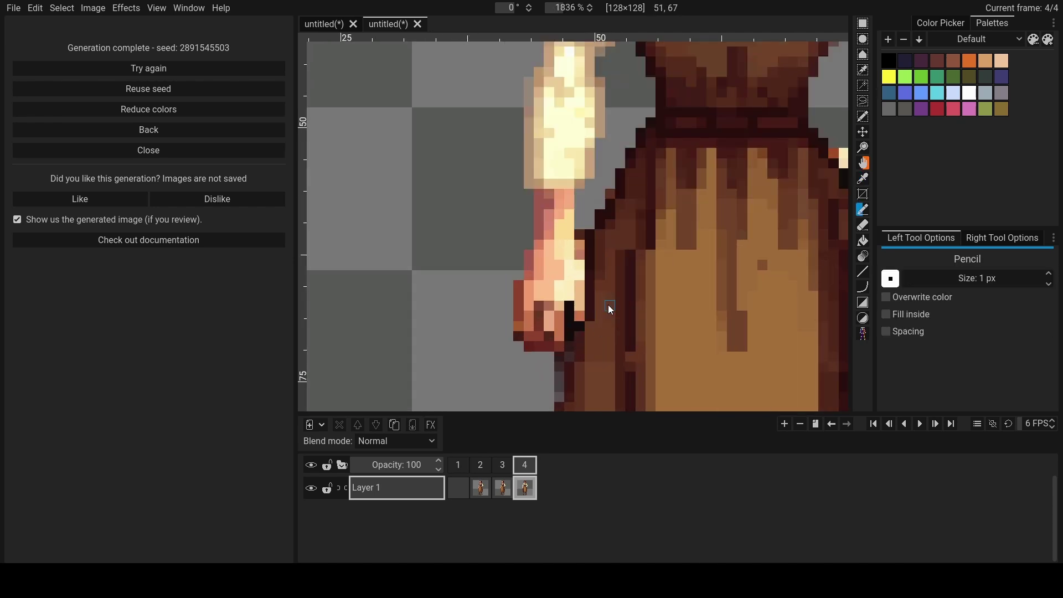
scroll(590, 316, down, 3)
scroll(620, 342, down, 1)
scroll(630, 327, up, 1)
scroll(608, 319, up, 3)
scroll(626, 302, down, 2)
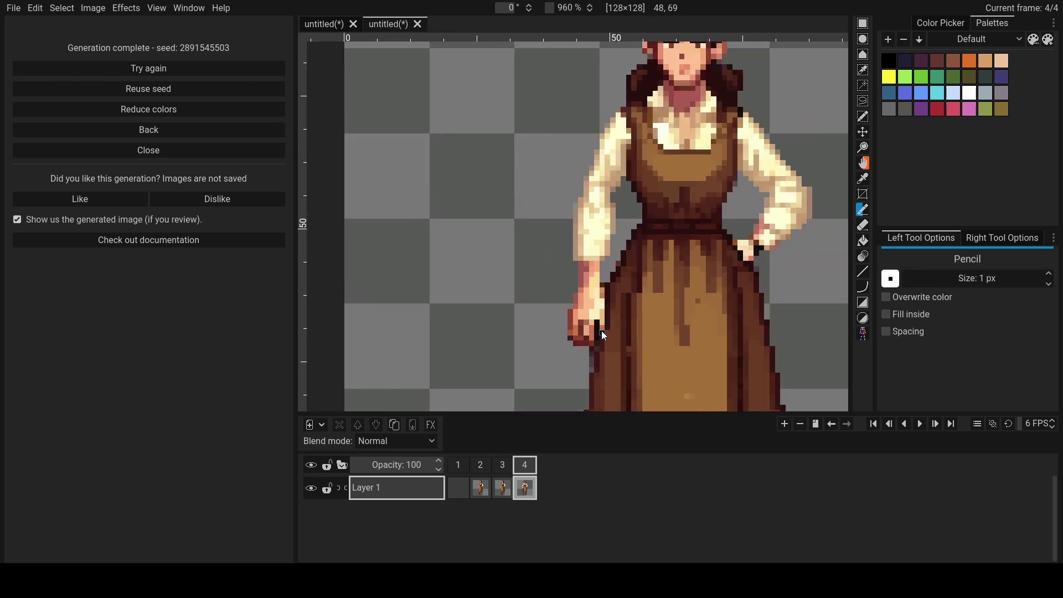
scroll(604, 329, down, 2)
scroll(684, 377, up, 1)
scroll(625, 294, up, 3)
scroll(599, 313, down, 1)
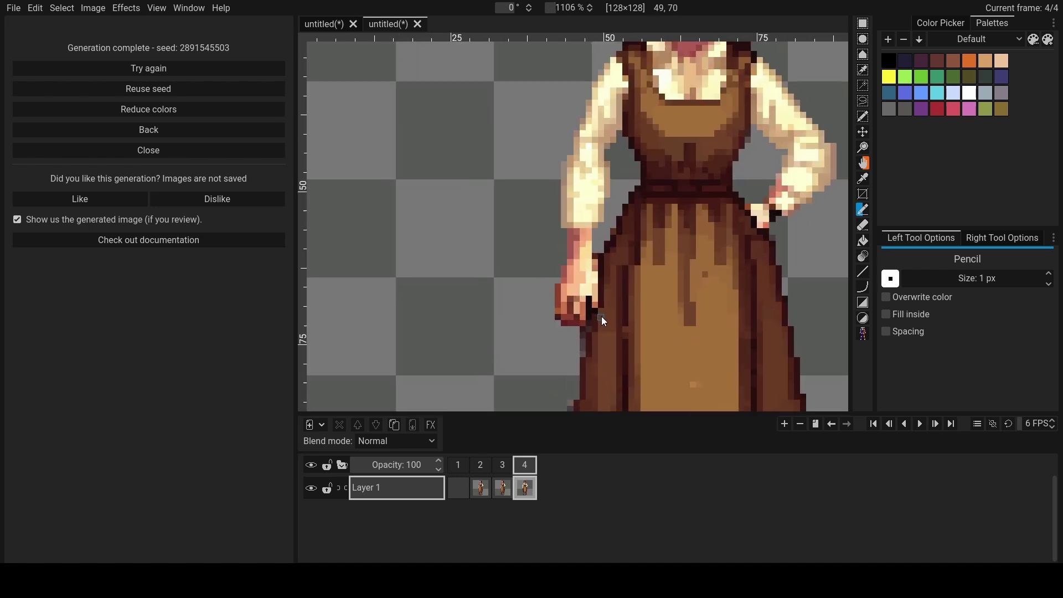
- Recheck frame 4 against frame 3 and return to the PixelLab feature list
key(ctrl+Left)
key(ctrl+Right)
scroll(609, 308, down, 5)
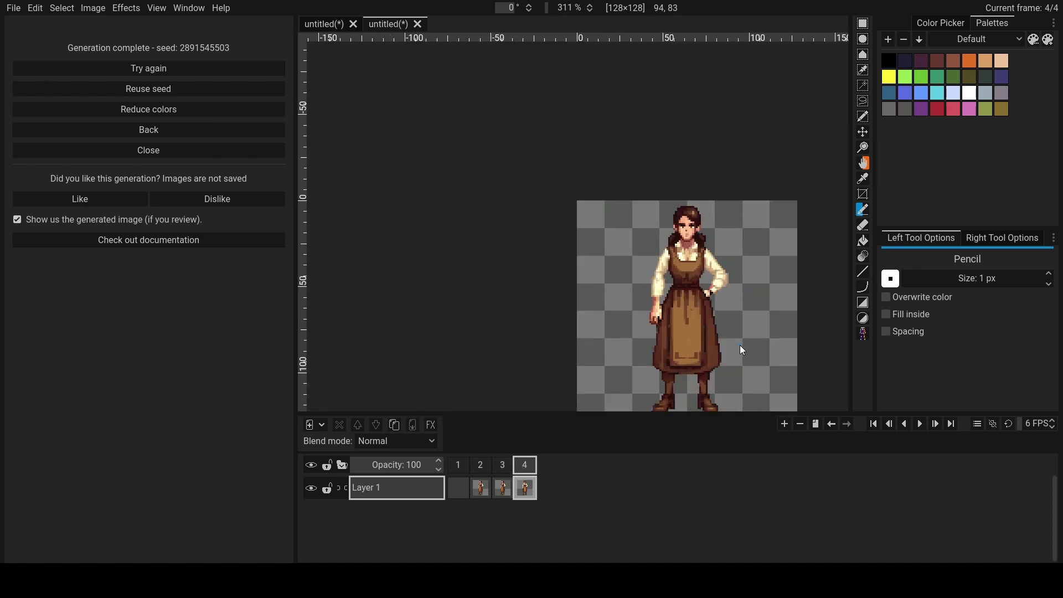
scroll(747, 368, up, 2)
click(504, 467)
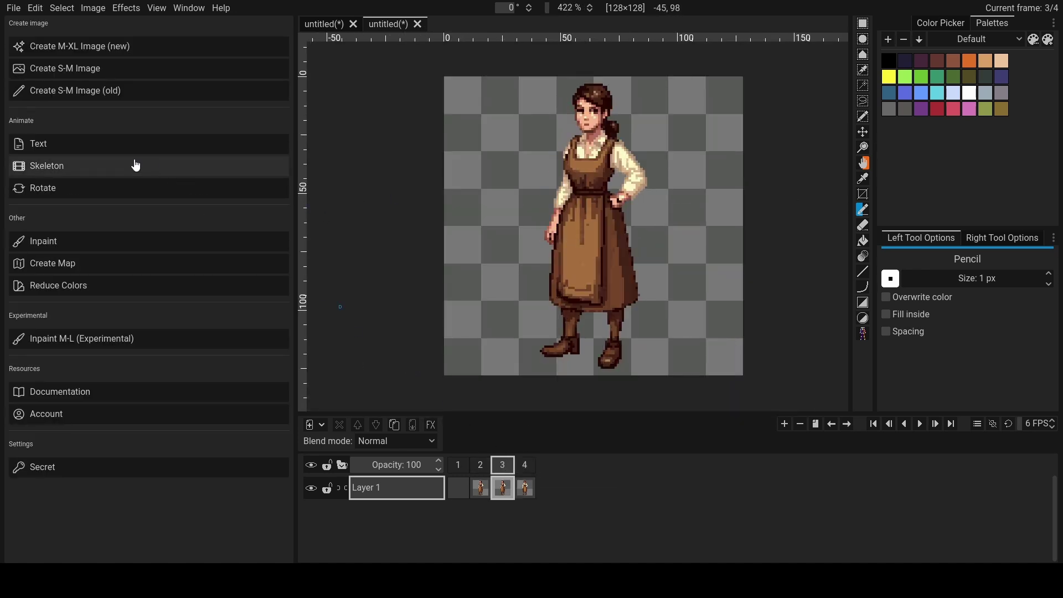
- Set the rotation target to West (looking left) instead of East, then generate
click(75, 190)
click(121, 261)
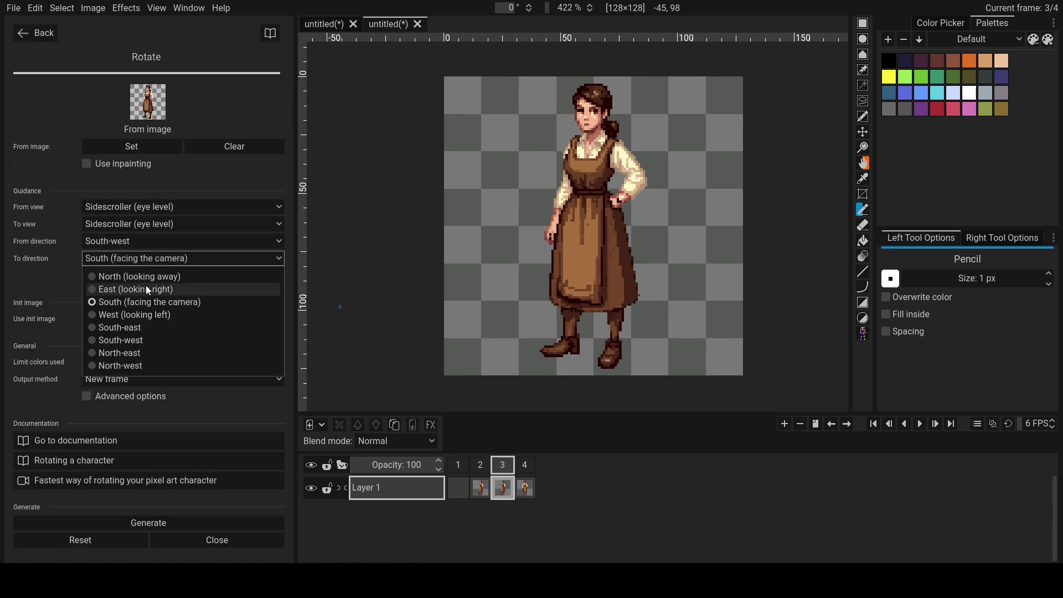
click(140, 288)
click(114, 258)
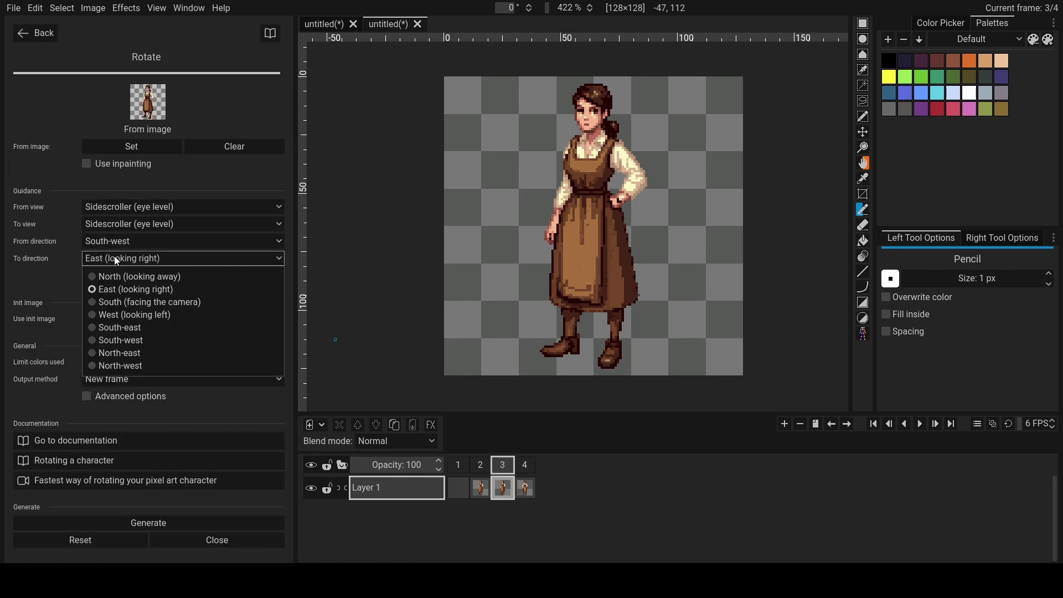
click(117, 313)
click(142, 524)
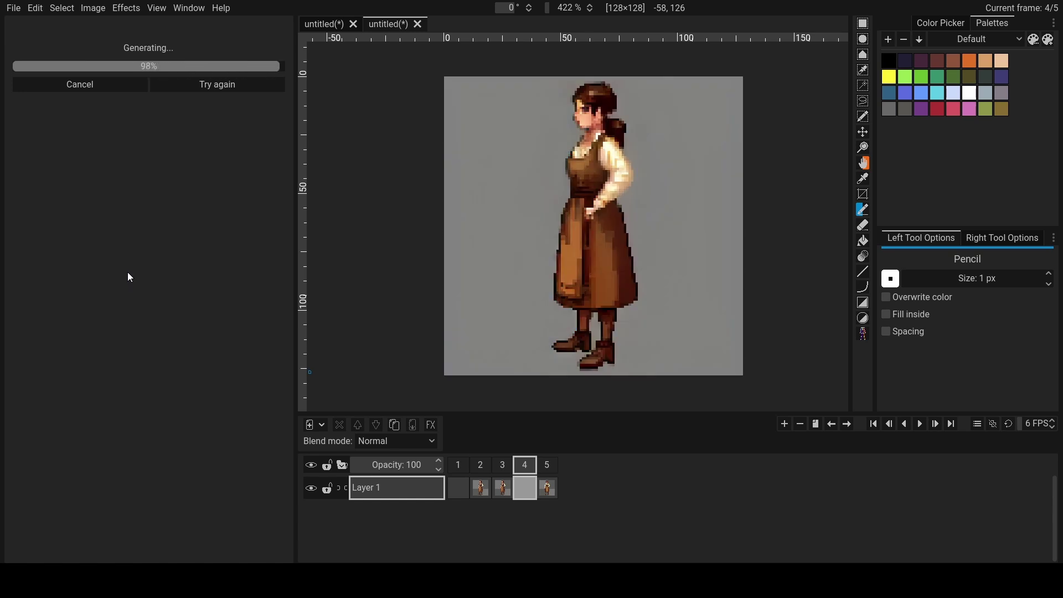
scroll(581, 300, up, 2)
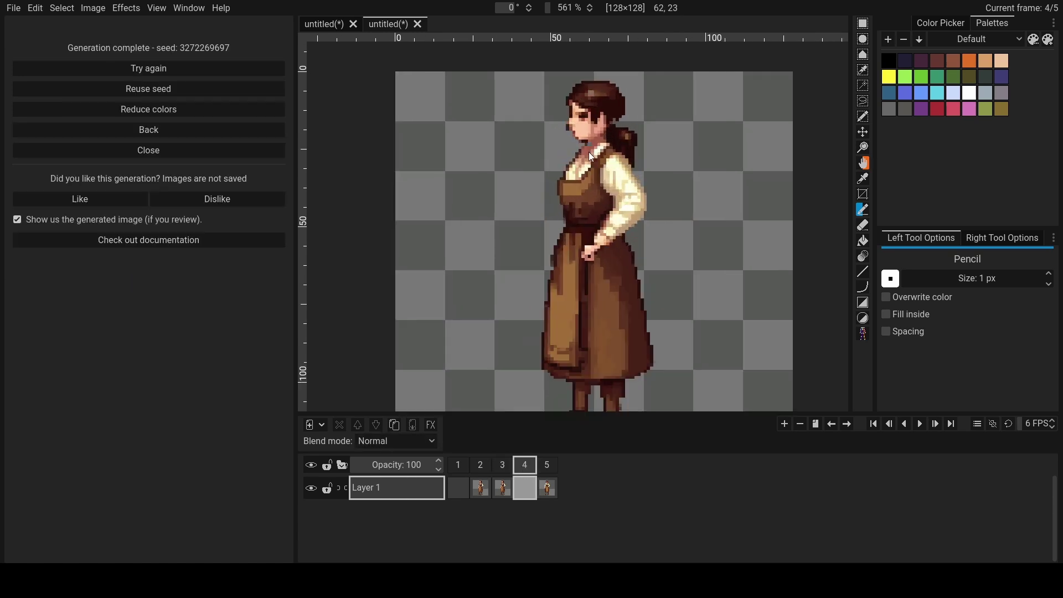
scroll(596, 98, up, 4)
scroll(596, 97, up, 4)
- Compare the side-view frame 4 with frame 3, sampling colours for touch-ups
key(Left)
key(shift+s)
key(i)
key(b)
key(Right)
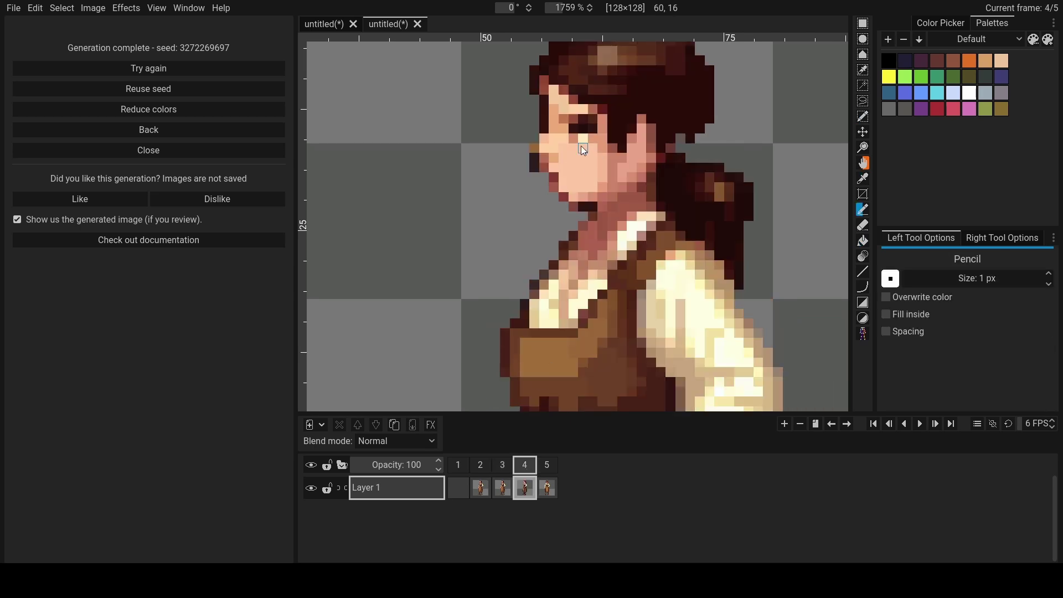
key(Left)
key(i)
key(Right)
key(b)
- Keep comparing frames 3 and 4 and undo the stray dark pixel by the nose
key(Left)
key(i)
key(Right)
key(b)
key(Left)
key(i)
key(b)
key(Right)
key(Left)
key(i)
- Darken the grey eye pixel and touch up the eye on frame 4
click(556, 116)
key(b)
key(Right)
key(i)
click(591, 111)
key(b)
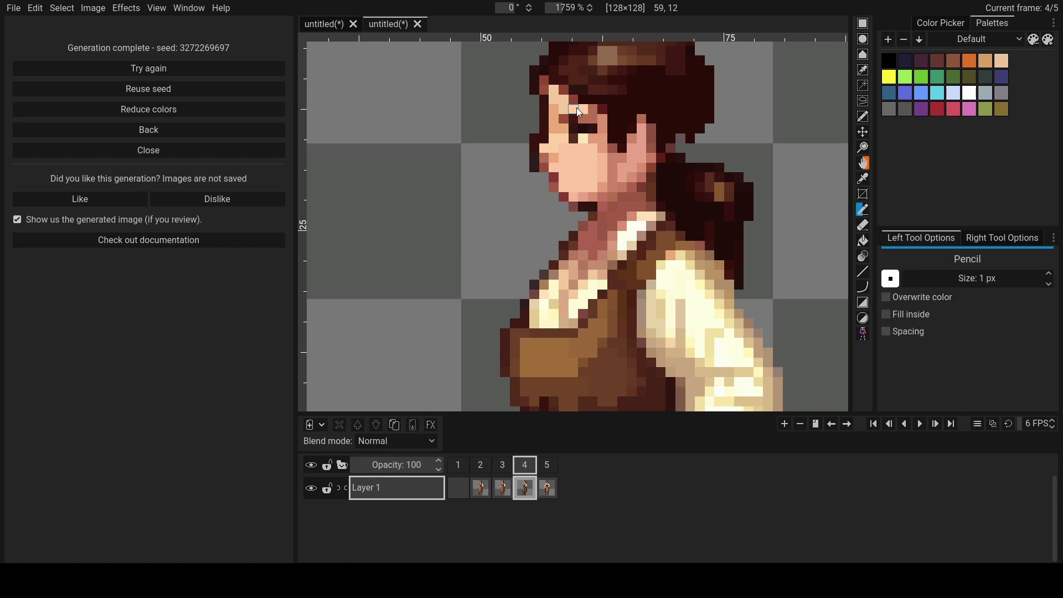
scroll(576, 107, down, 2)
scroll(582, 112, up, 2)
key(i)
click(571, 117)
key(b)
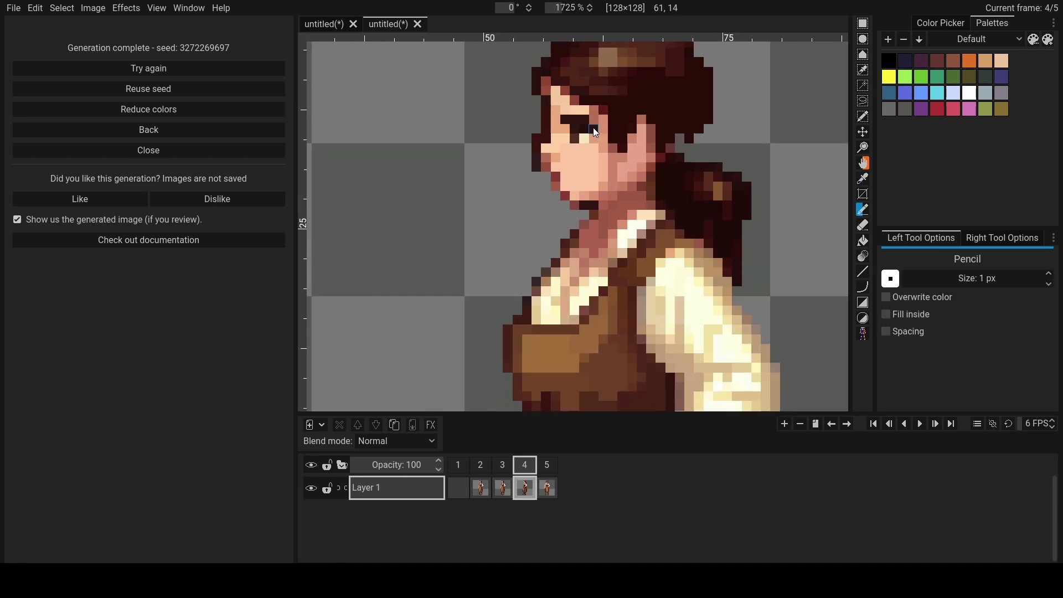
- Refine the side-view face with sampled colours, erasing and redrawing pixels
key(o)
key(b)
scroll(591, 128, down, 2)
scroll(591, 131, down, 1)
key(o)
key(b)
scroll(604, 141, up, 1)
scroll(596, 129, down, 2)
key(o)
key(b)
scroll(600, 133, down, 2)
scroll(604, 195, up, 1)
scroll(605, 195, up, 1)
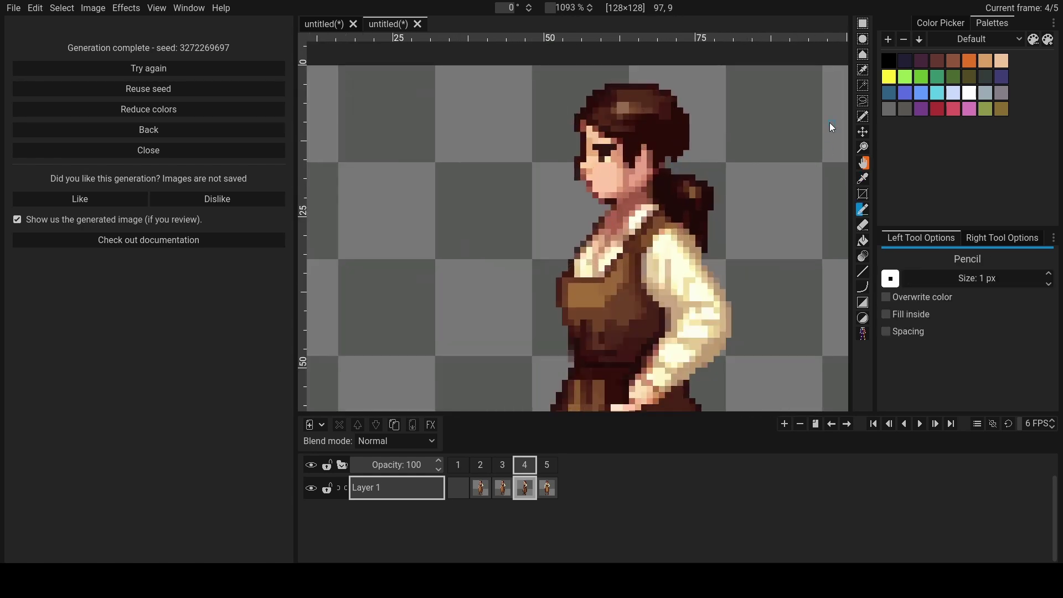
click(863, 224)
scroll(607, 270, down, 2)
scroll(650, 377, down, 2)
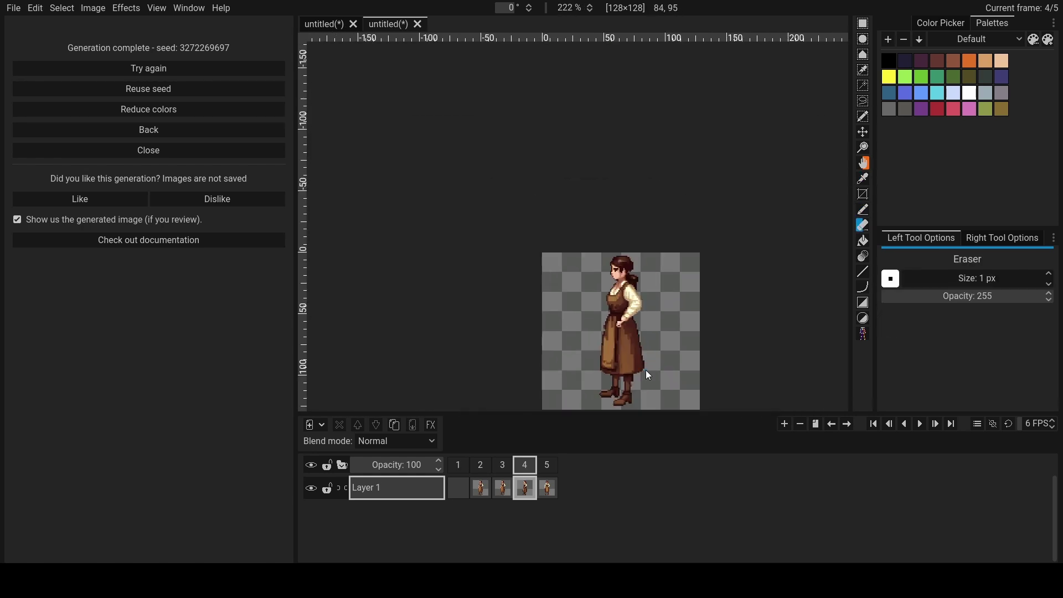
scroll(684, 395, up, 1)
scroll(639, 181, up, 1)
key(b)
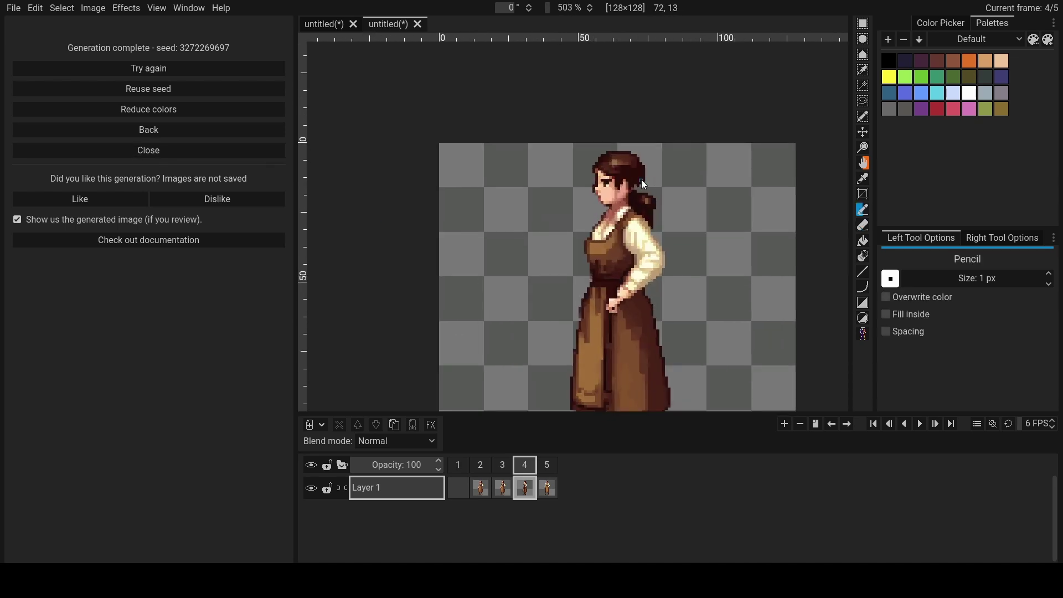
scroll(637, 183, down, 1)
scroll(644, 213, down, 1)
scroll(684, 392, up, 2)
- Leave the rotation result for the main PixelLab tool list, keeping the Pencil selected
click(148, 155)
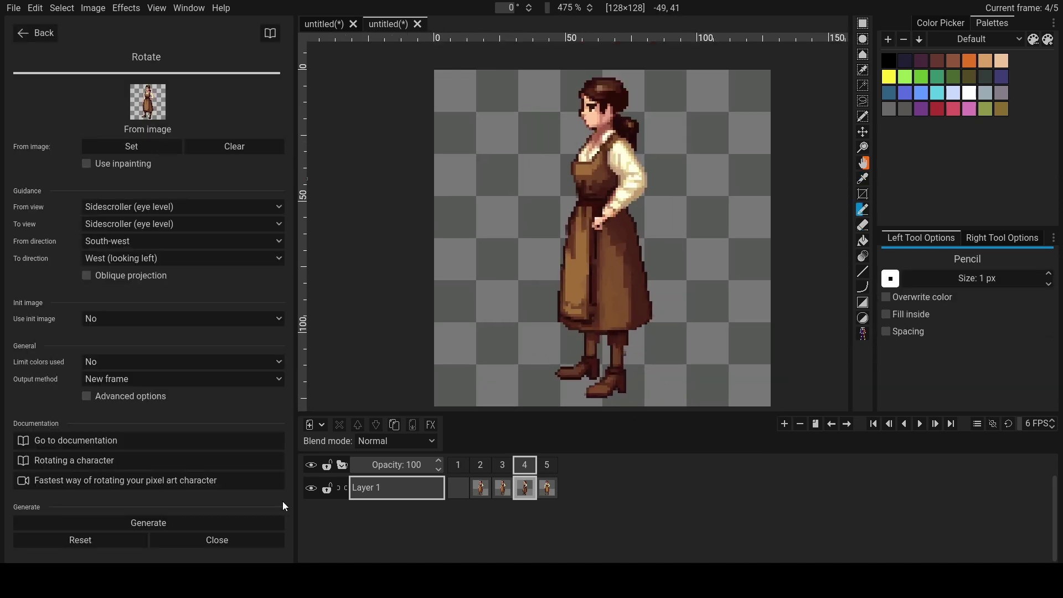
click(275, 537)
key(s)
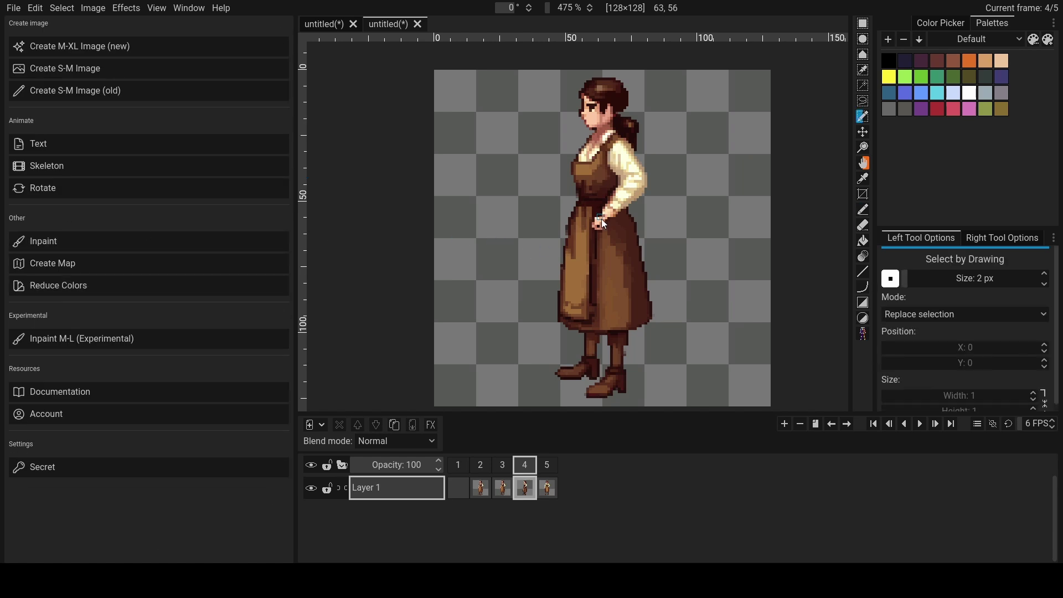
key(p)
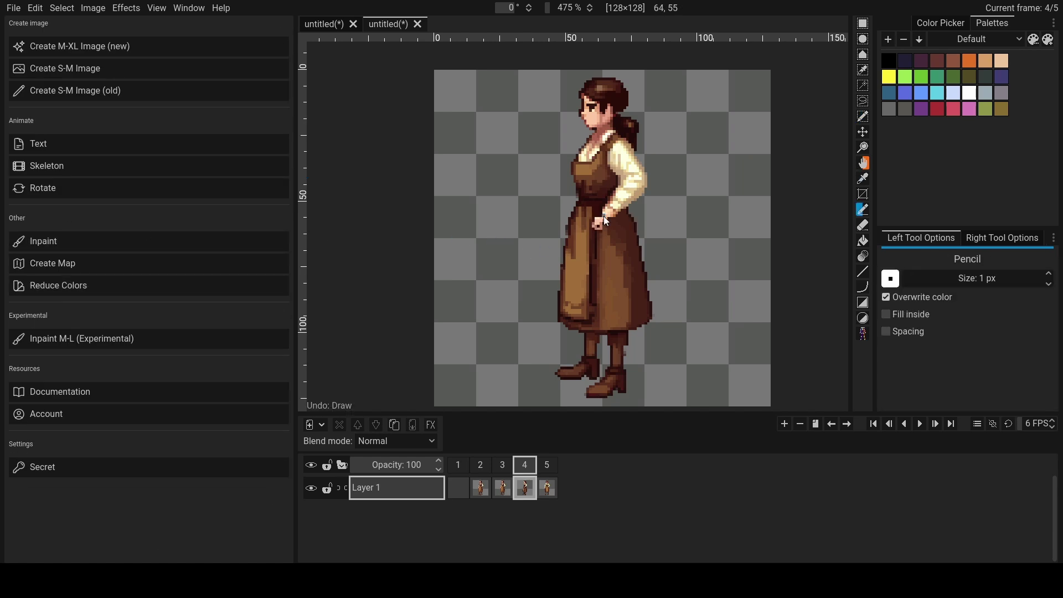
scroll(592, 219, up, 1)
scroll(611, 215, up, 5)
scroll(599, 220, down, 2)
scroll(599, 206, down, 3)
scroll(632, 230, down, 3)
scroll(712, 351, up, 1)
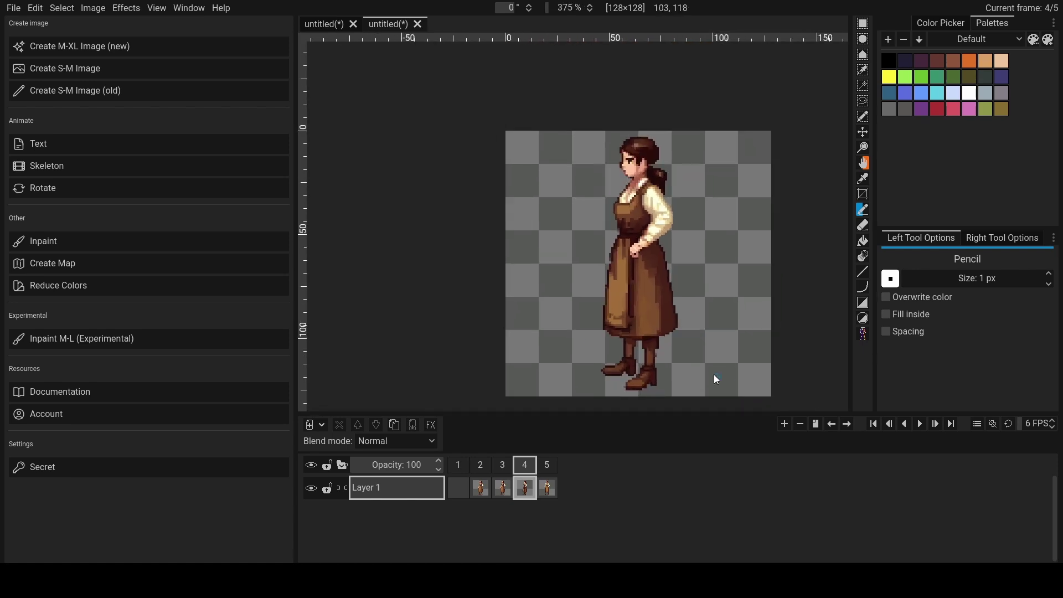
- In Skeleton Setup, set frame 5's side-view merchant as the skeleton reference
click(75, 172)
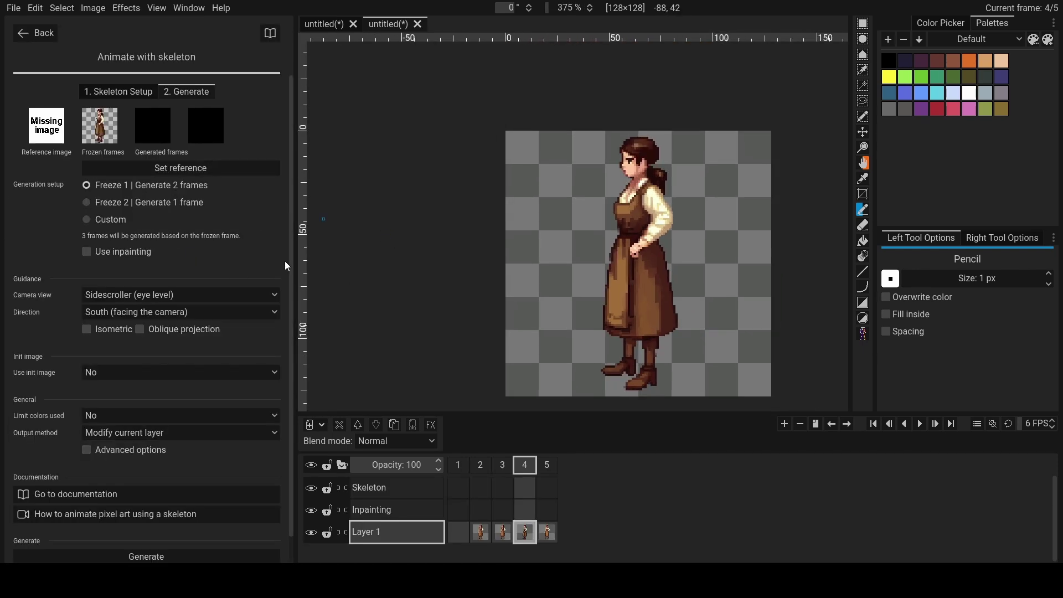
click(131, 93)
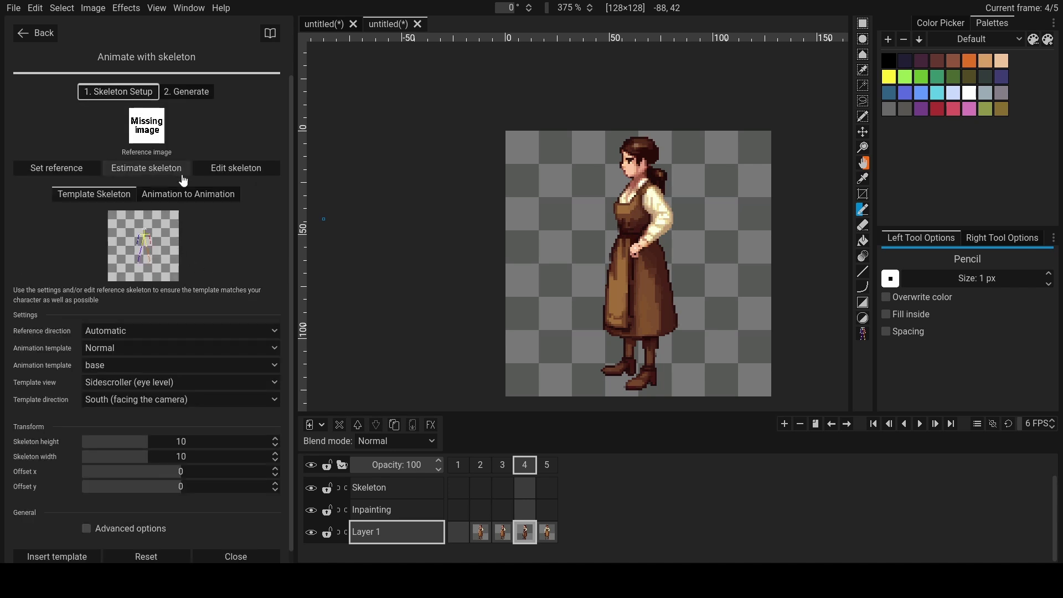
click(552, 469)
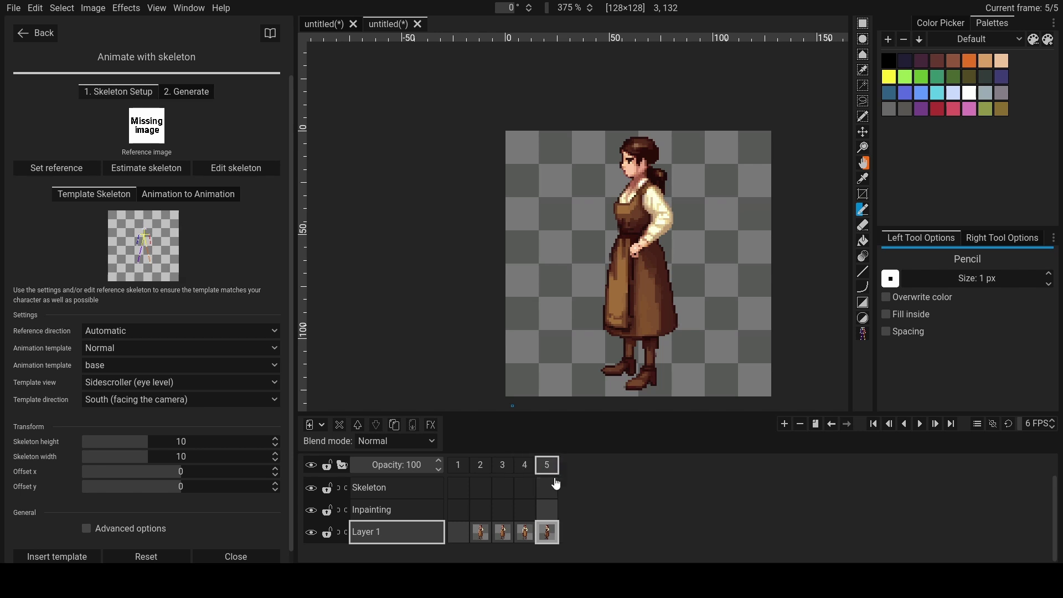
click(56, 168)
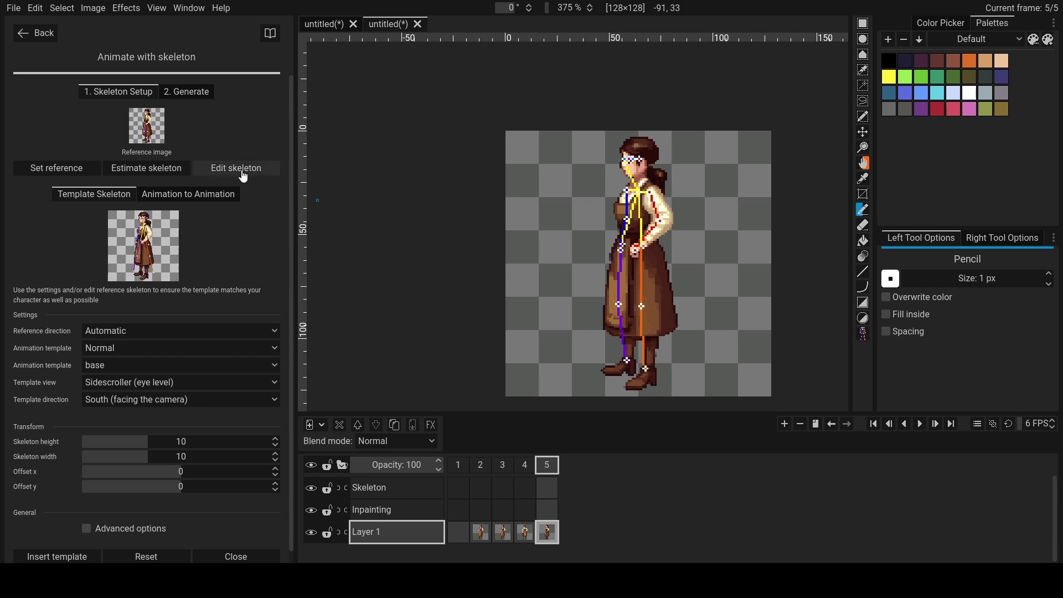
- Fit the skeleton's knee, foot and hip points onto the merchant's legs
click(864, 335)
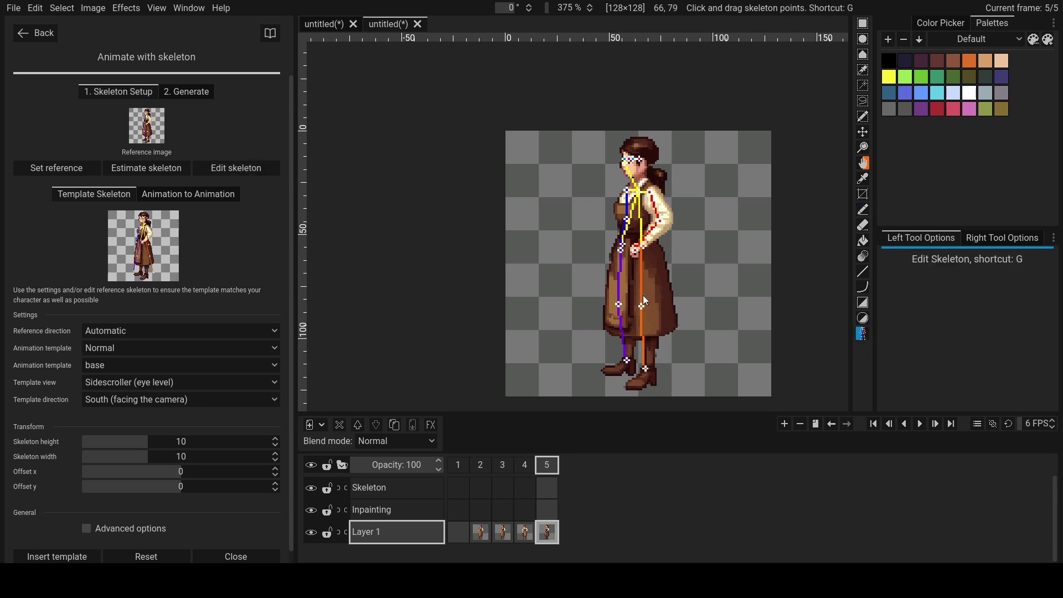
drag(619, 307, 629, 308)
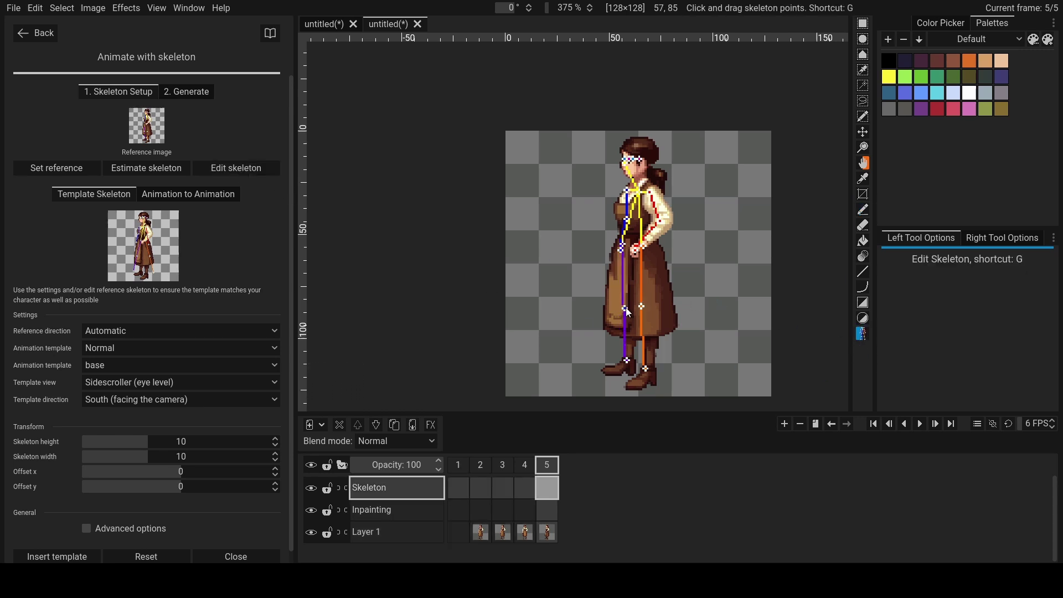
click(630, 368)
drag(645, 369, 650, 374)
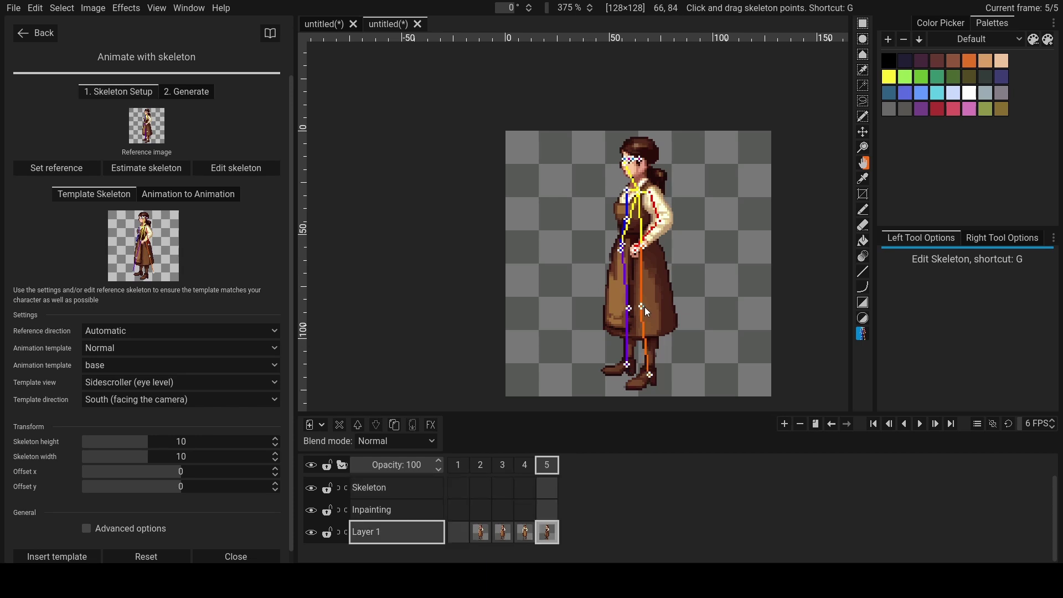
drag(642, 306, 646, 311)
scroll(696, 279, up, 2)
scroll(685, 249, up, 2)
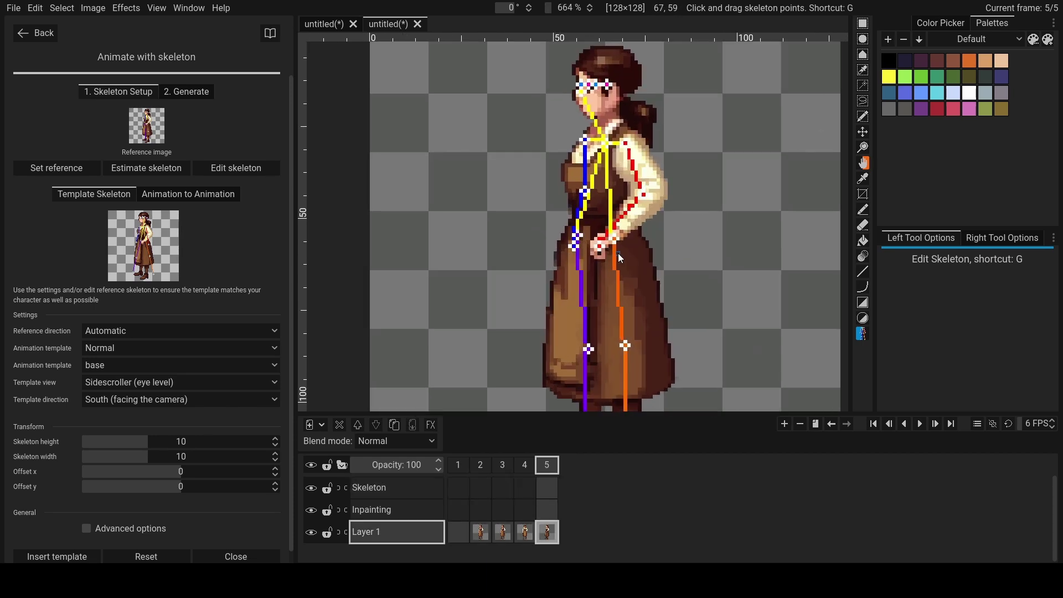
scroll(600, 241, up, 1)
scroll(557, 240, up, 1)
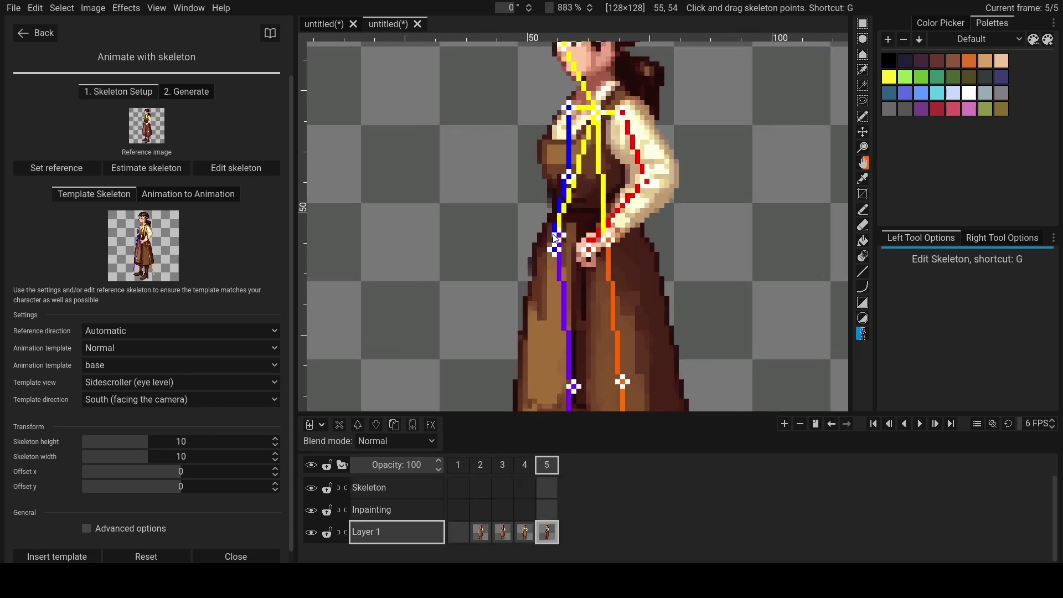
mouse_move(562, 241)
mouse_down()
mouse_move(568, 231)
mouse_move(613, 247)
mouse_up()
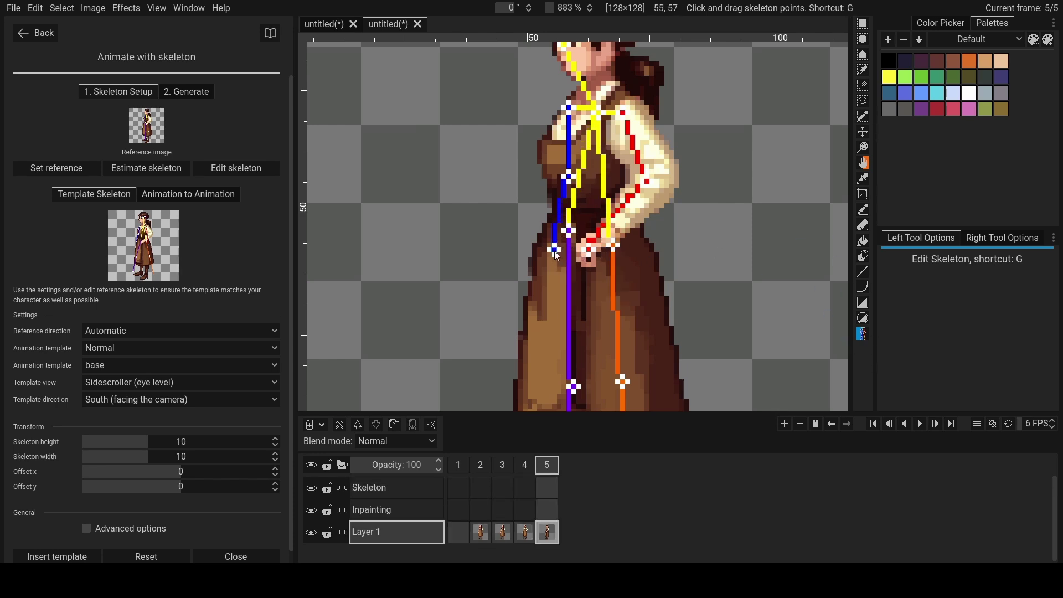
- Move the shoulder, elbow, hand and head points onto her arms and face
drag(568, 116, 576, 114)
drag(568, 177, 565, 177)
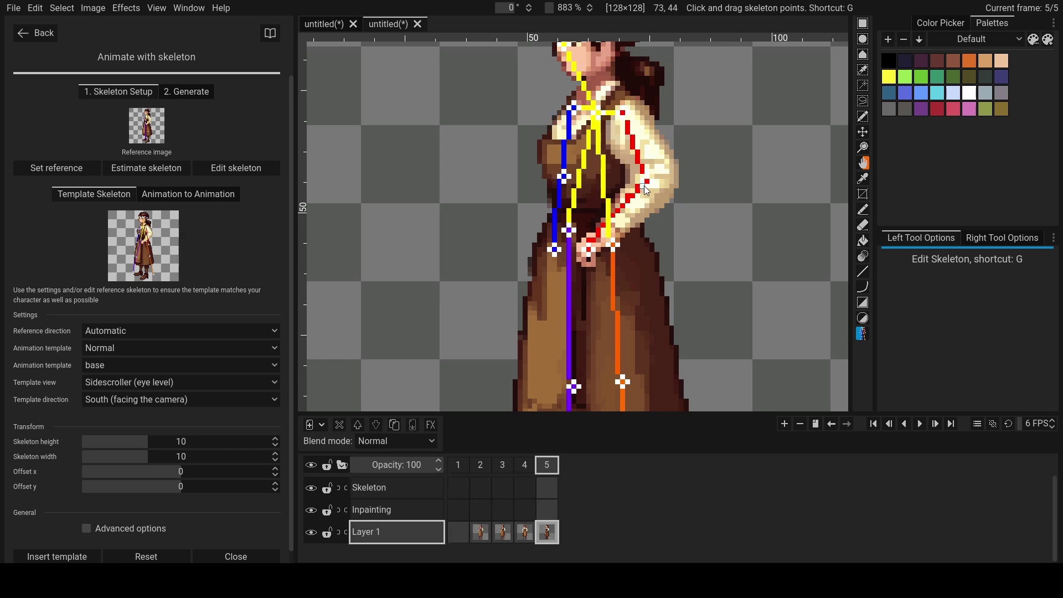
drag(646, 189, 652, 183)
drag(589, 252, 549, 251)
drag(564, 177, 583, 185)
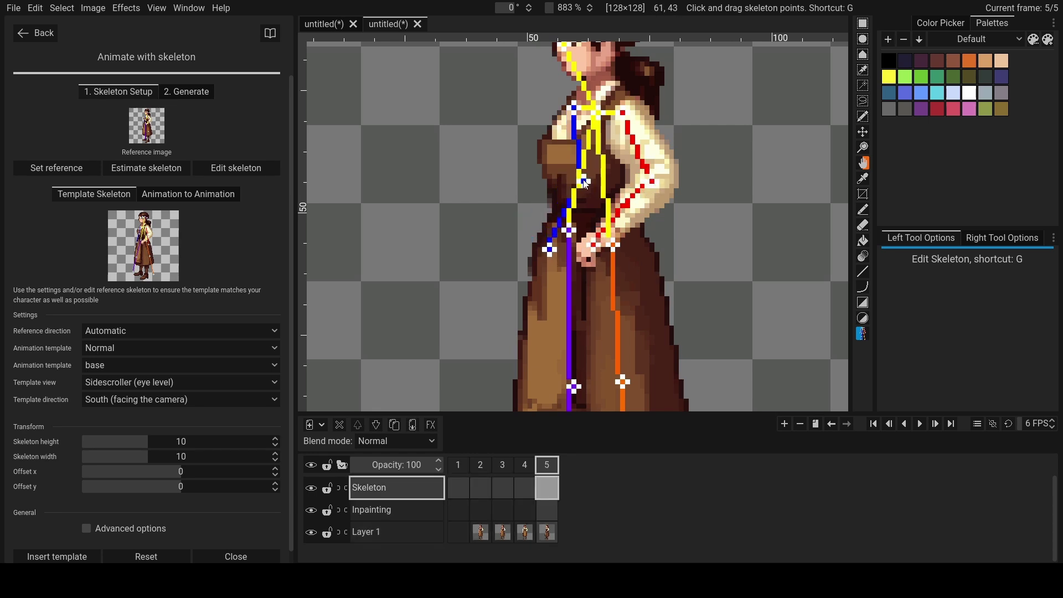
scroll(598, 65, down, 2)
scroll(590, 75, up, 3)
mouse_move(572, 92)
mouse_down()
mouse_move(571, 105)
mouse_move(588, 87)
mouse_move(555, 85)
mouse_move(595, 98)
mouse_move(587, 91)
mouse_up()
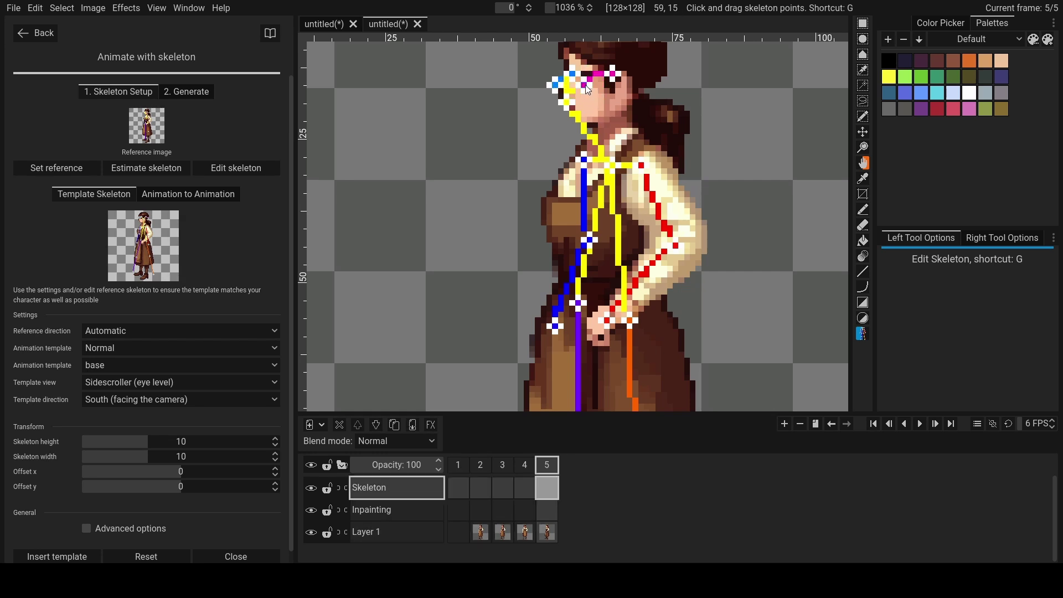
mouse_move(618, 74)
mouse_down()
mouse_move(615, 92)
mouse_move(592, 75)
mouse_move(602, 81)
mouse_move(575, 84)
mouse_up()
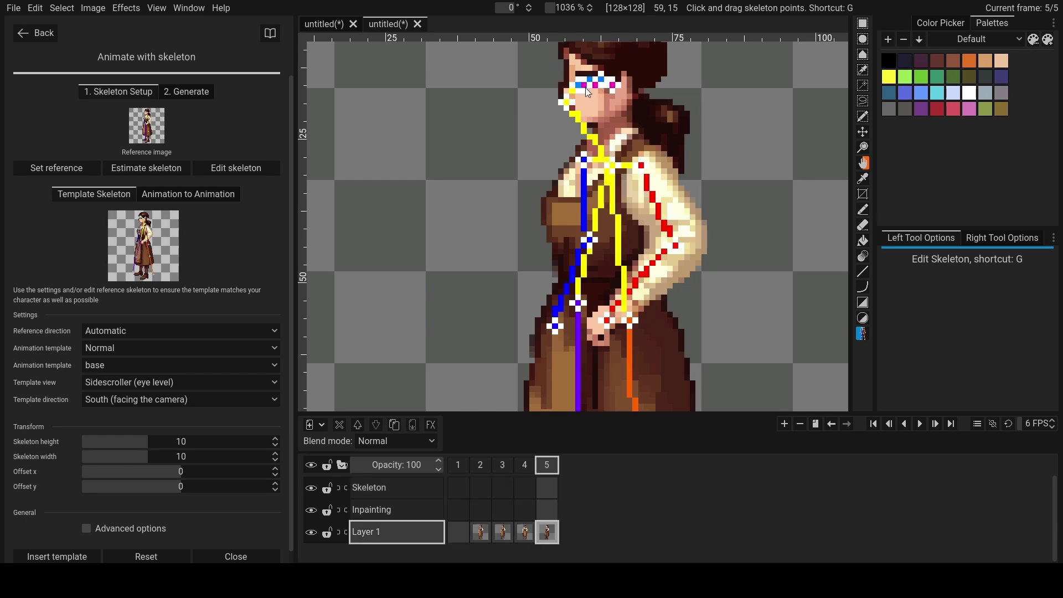
scroll(611, 108, down, 1)
scroll(641, 179, down, 2)
scroll(665, 233, down, 1)
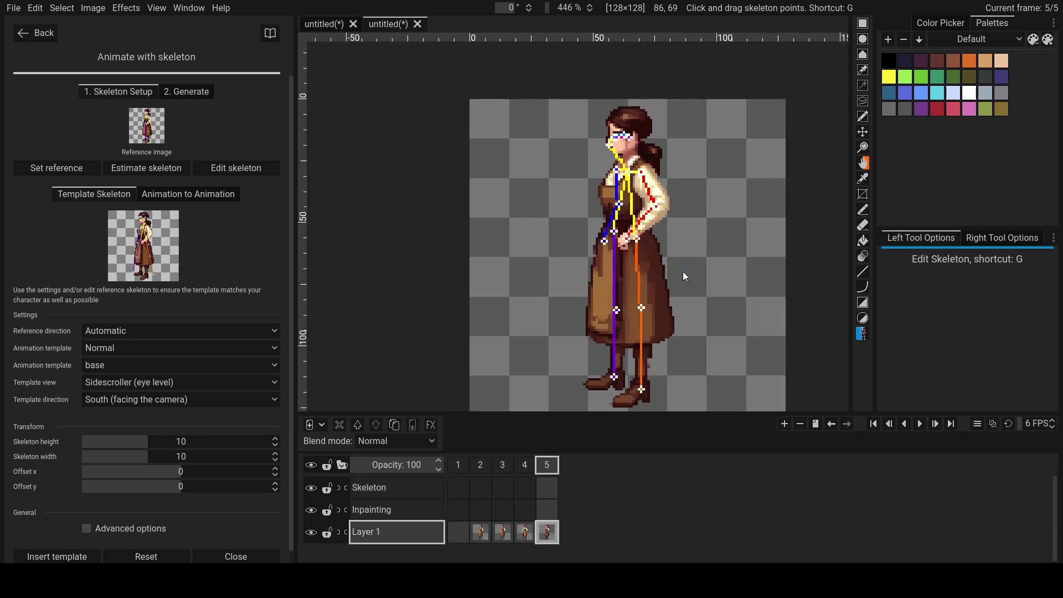
scroll(689, 333, down, 2)
scroll(695, 375, up, 1)
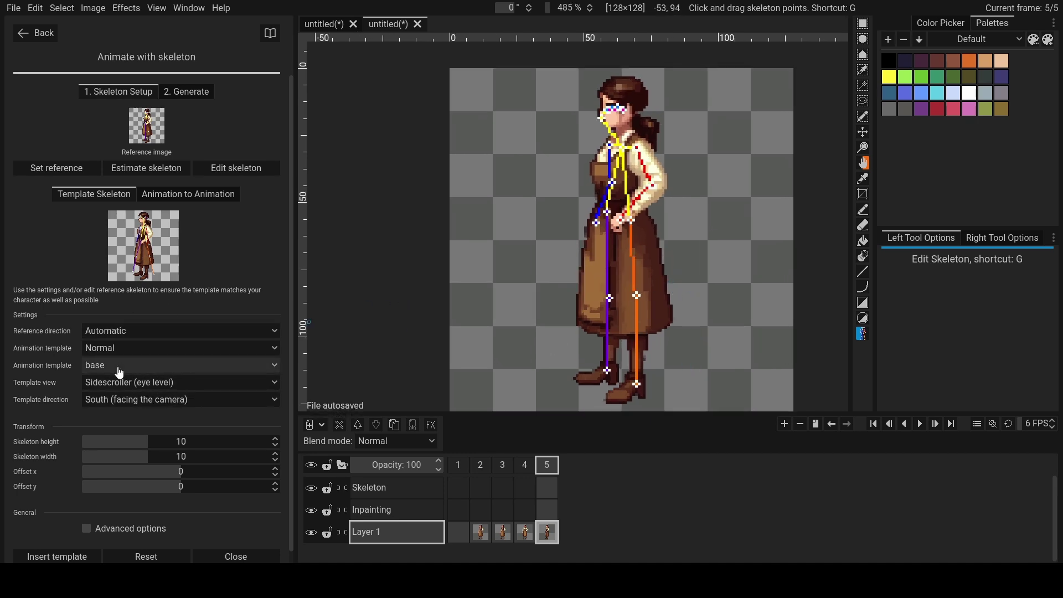
- Choose Normal proportions, a 4-frame walk animation and a west-facing template direction
click(142, 350)
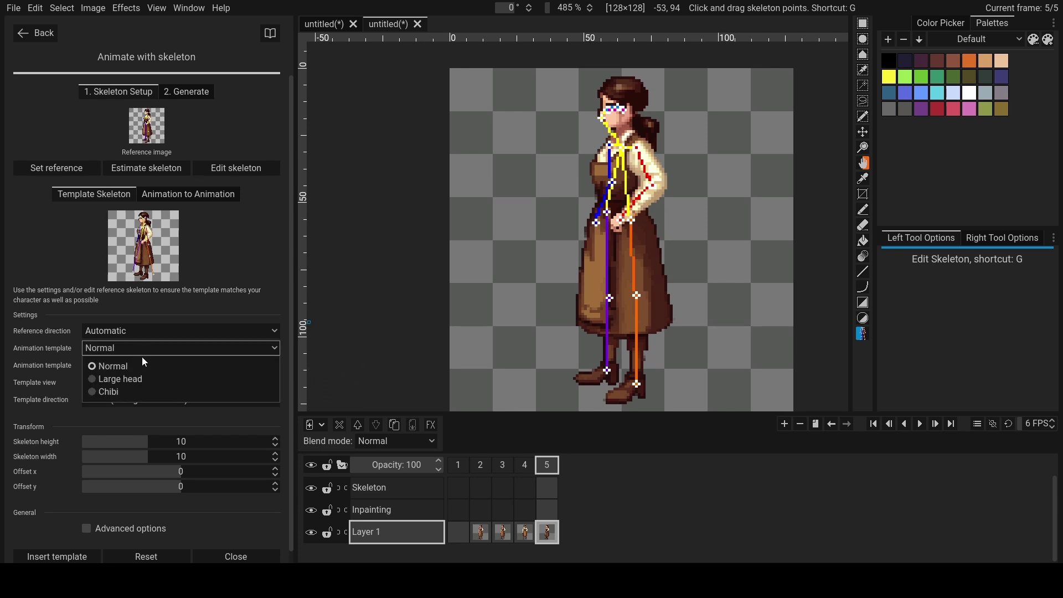
click(126, 366)
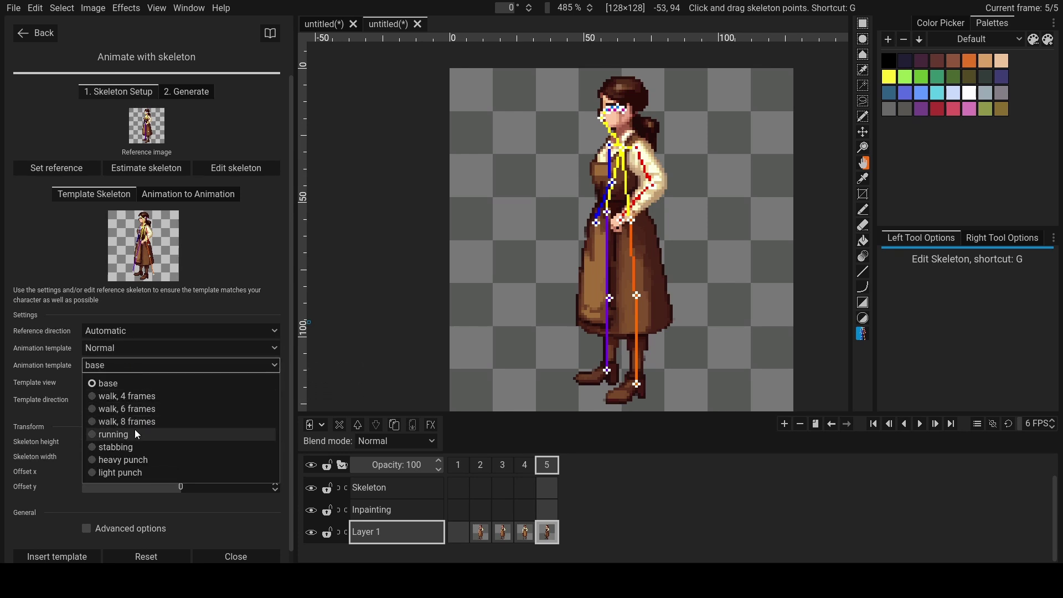
click(124, 397)
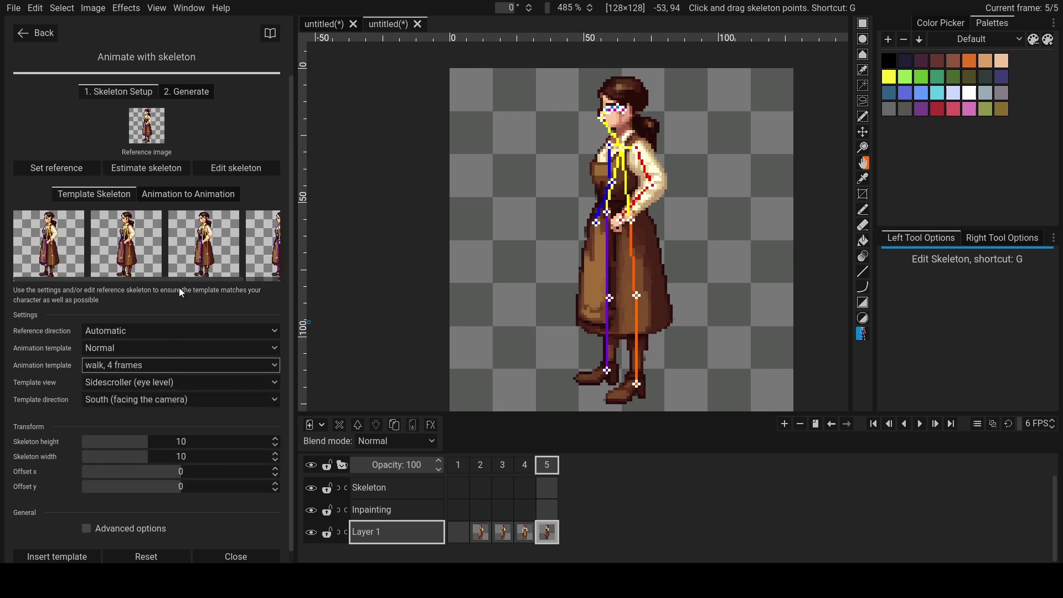
drag(162, 281, 210, 294)
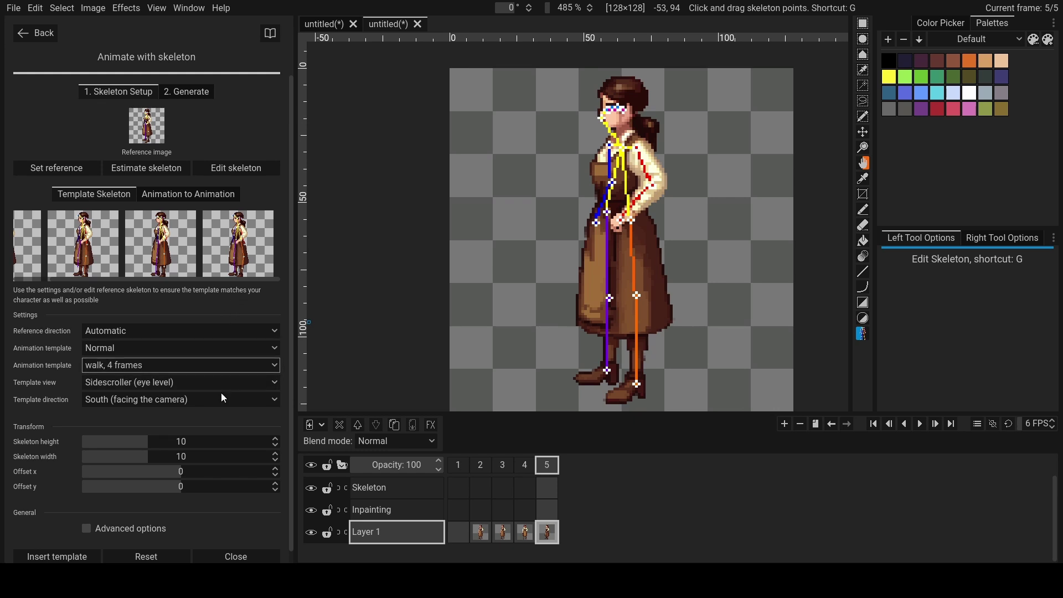
click(138, 403)
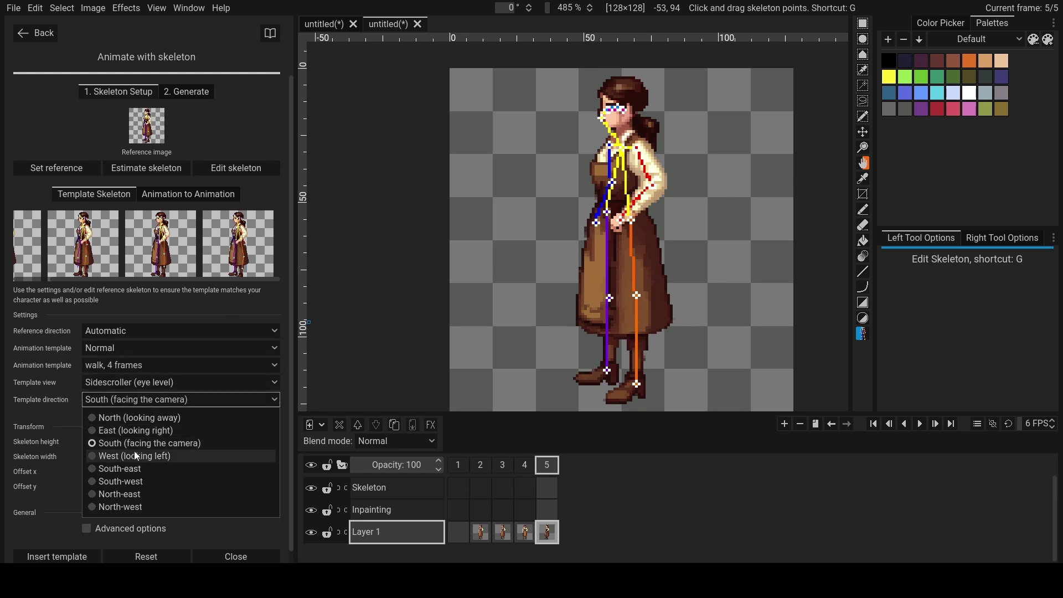
click(144, 457)
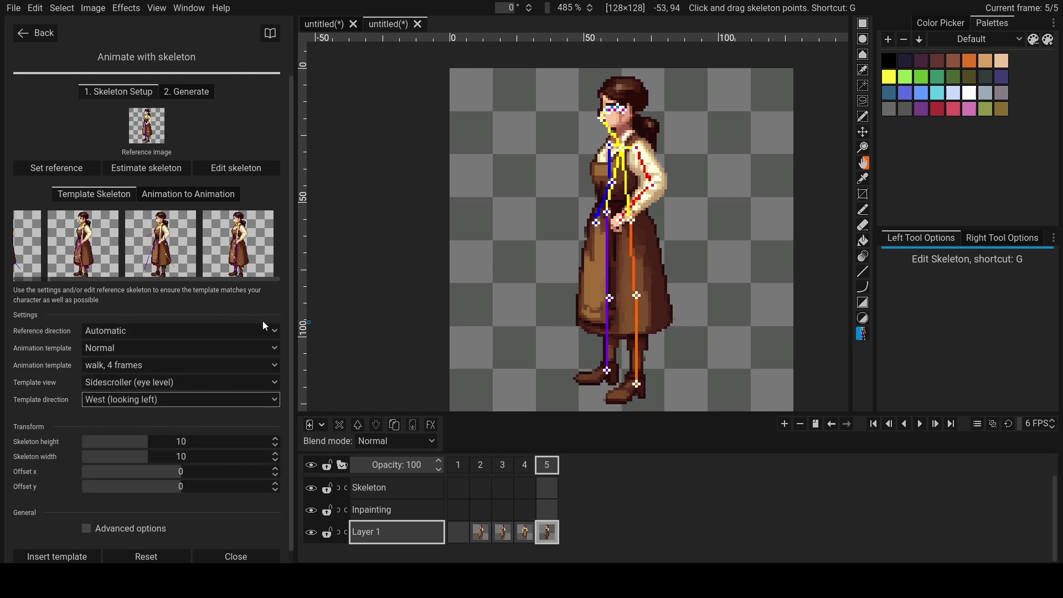
- Insert the walk template, preview its skeleton pose frames, then undo them
click(80, 558)
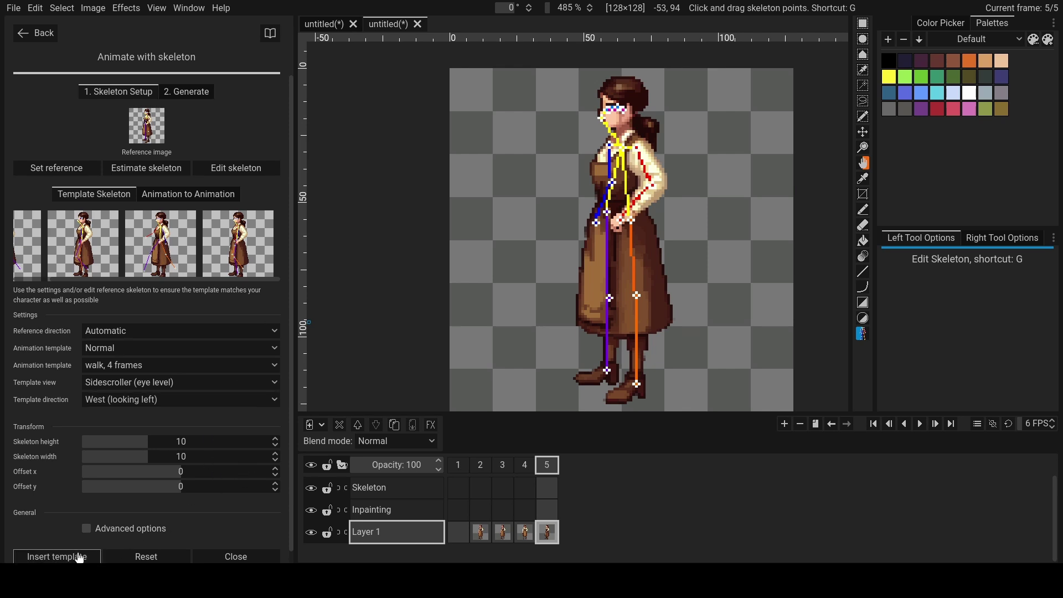
click(572, 534)
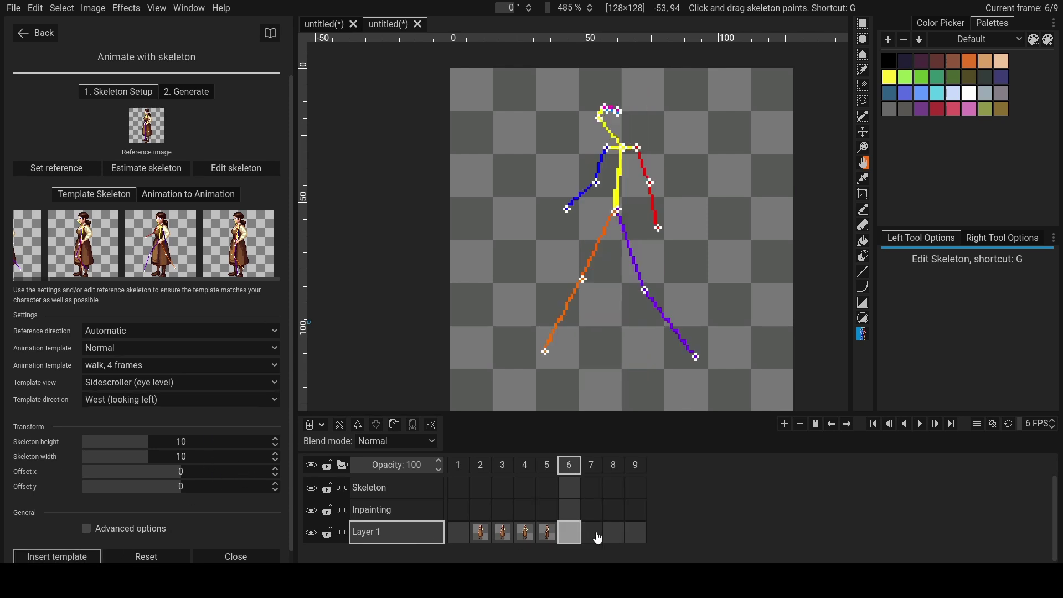
click(596, 536)
click(635, 534)
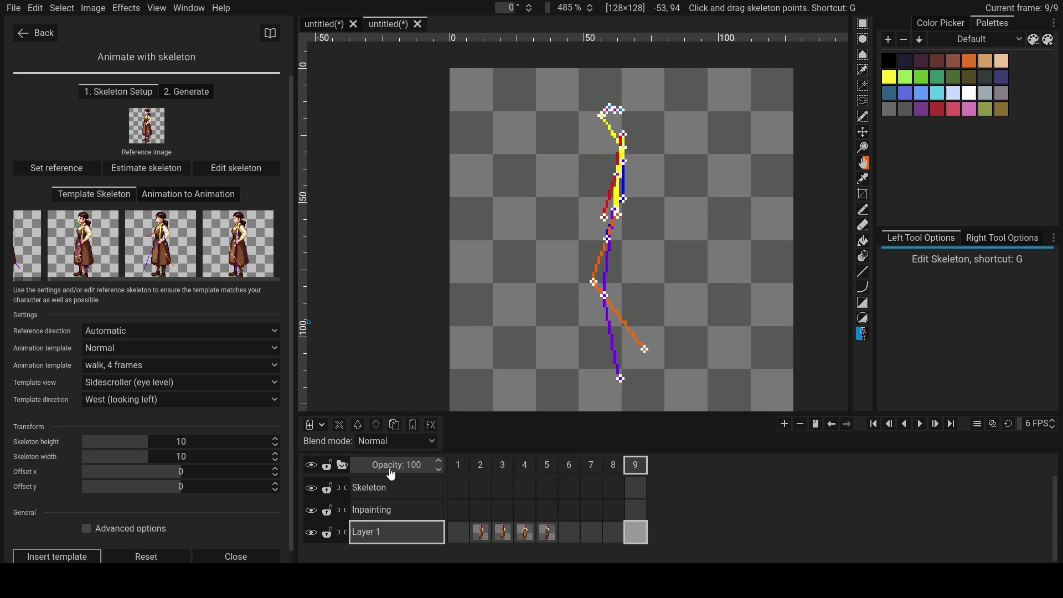
click(571, 533)
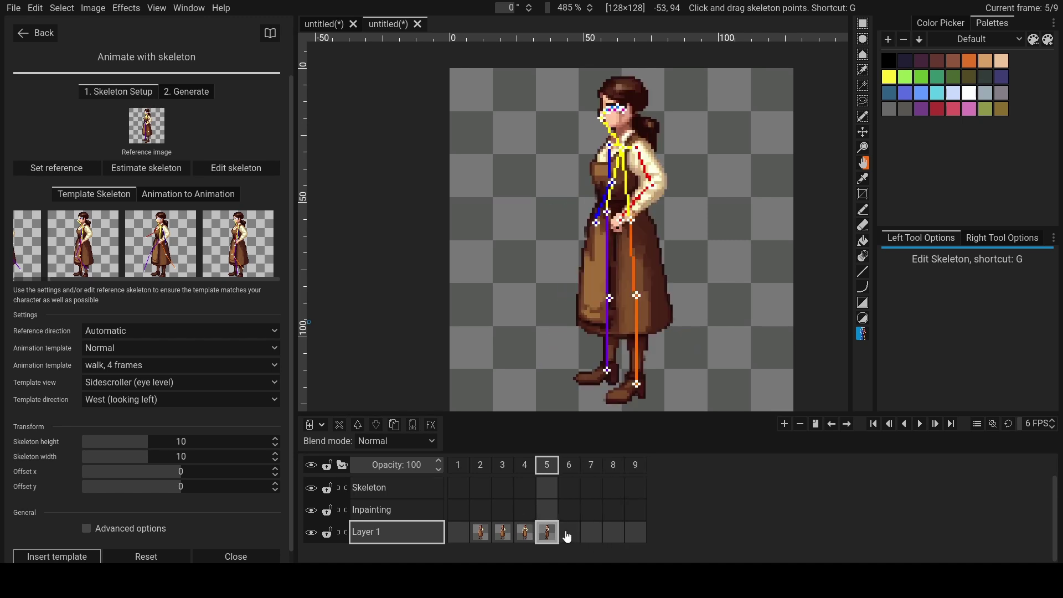
click(568, 533)
click(568, 532)
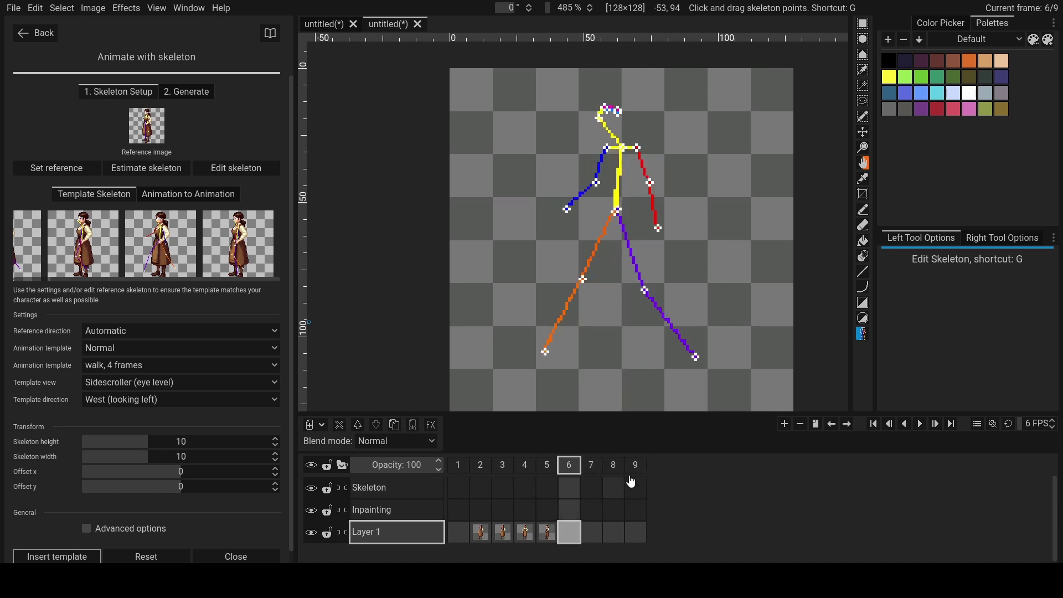
click(801, 424)
click(802, 425)
- Enable Advanced options and set Fixed head to Always
click(105, 530)
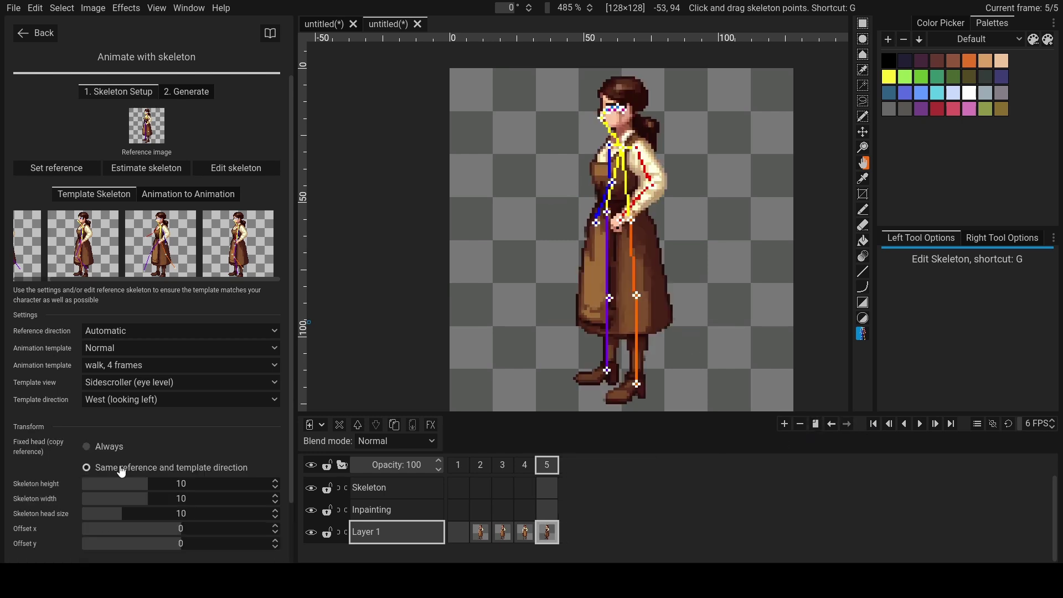
click(99, 453)
drag(290, 363, 291, 464)
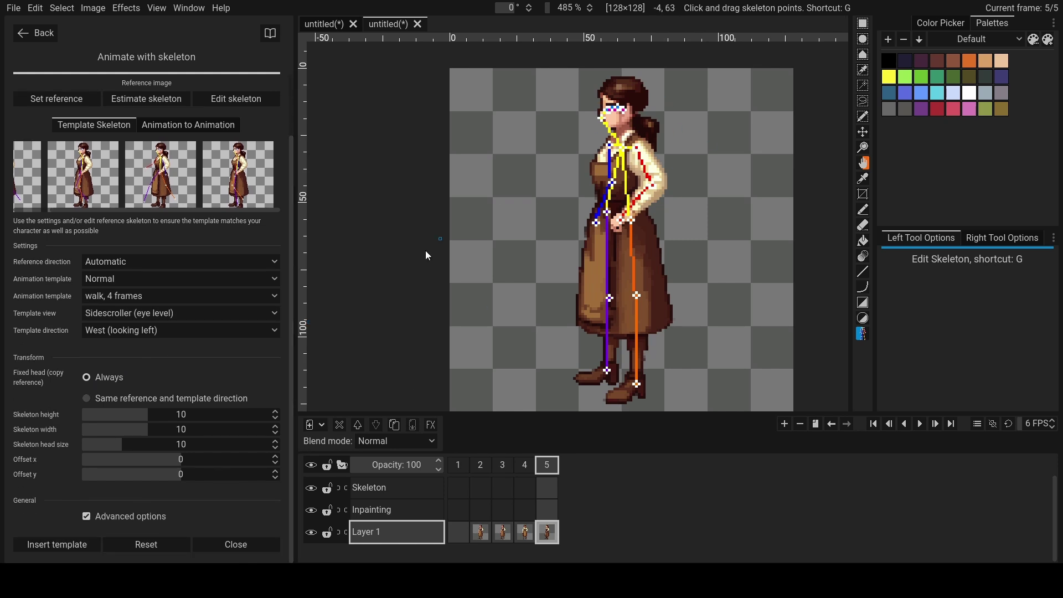
- Reinsert the walk template, review its poses, and open the 2. Generate tab
click(78, 545)
click(573, 466)
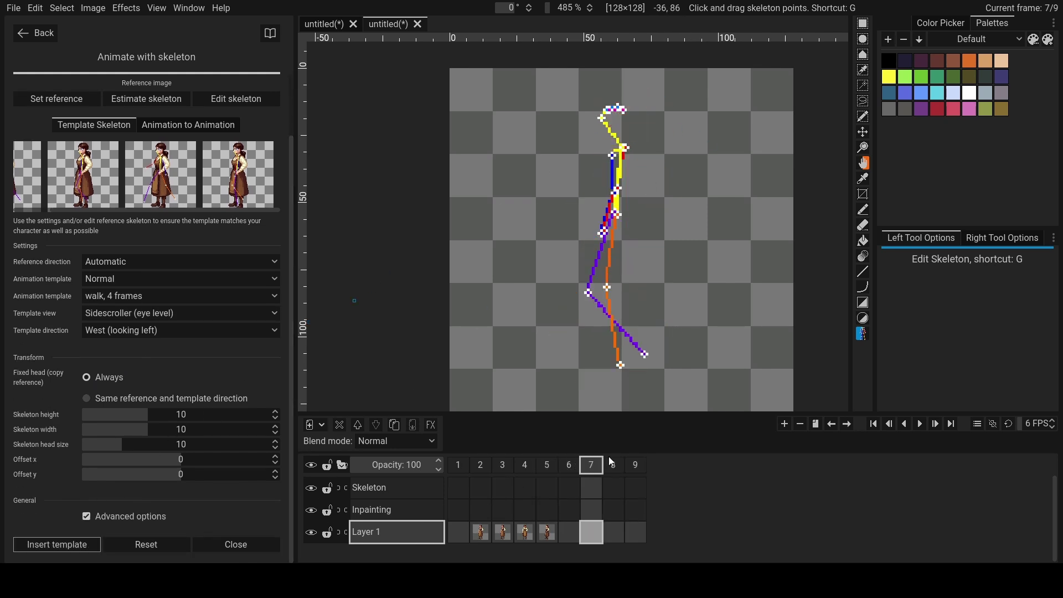
click(613, 464)
click(568, 465)
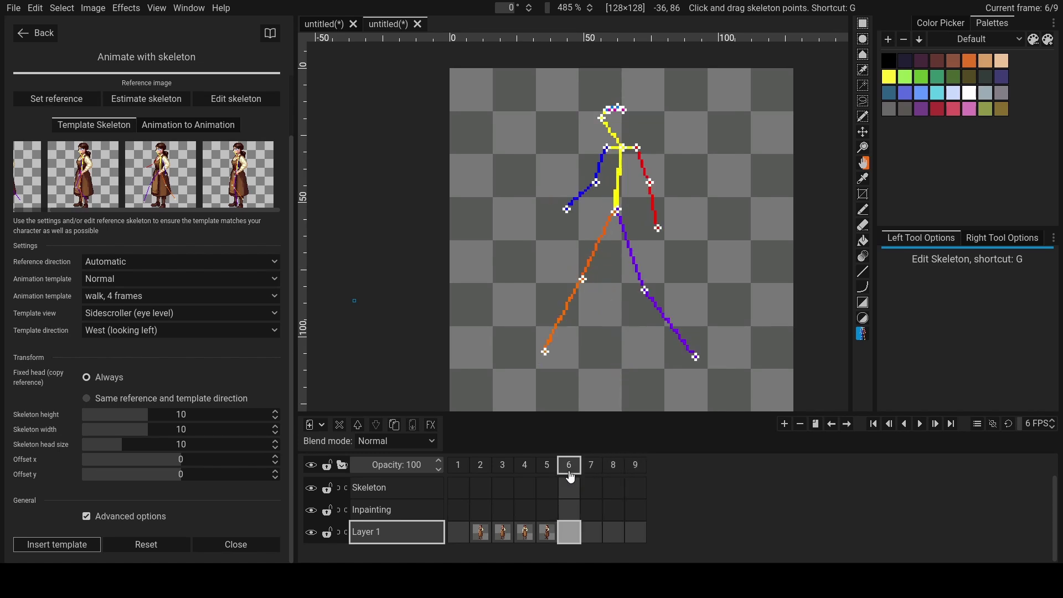
click(185, 124)
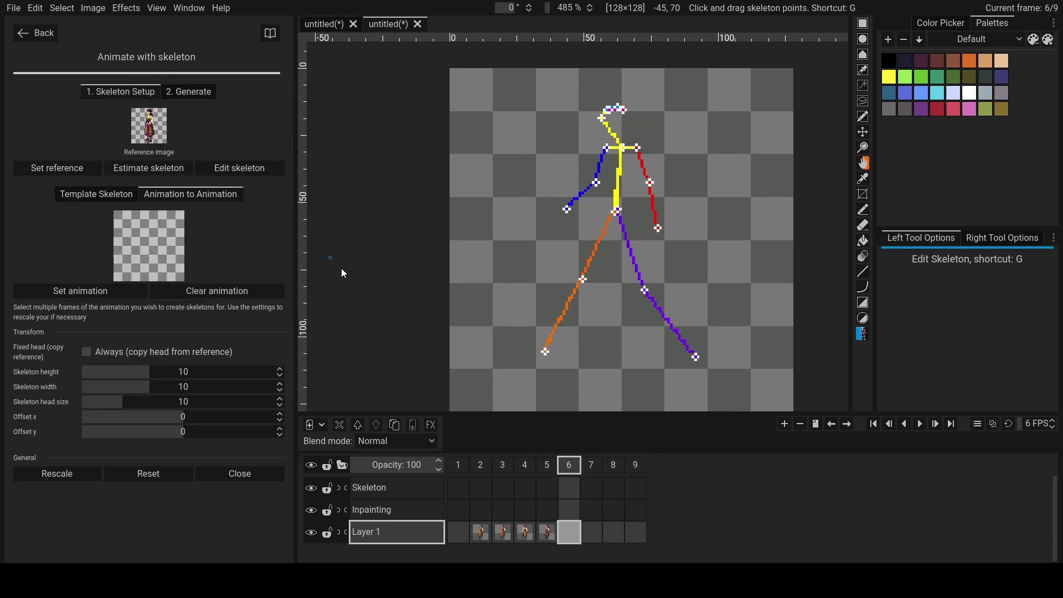
click(547, 532)
click(192, 93)
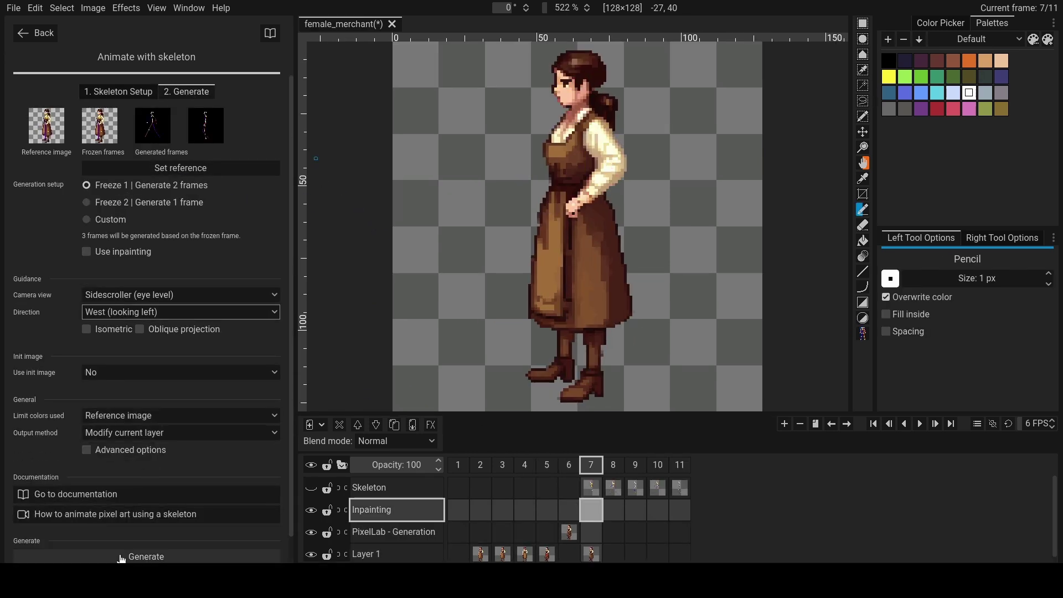
- Generate the west-facing walk frames from Layer 1 frame 7 and toggle the skeleton overlay
click(120, 559)
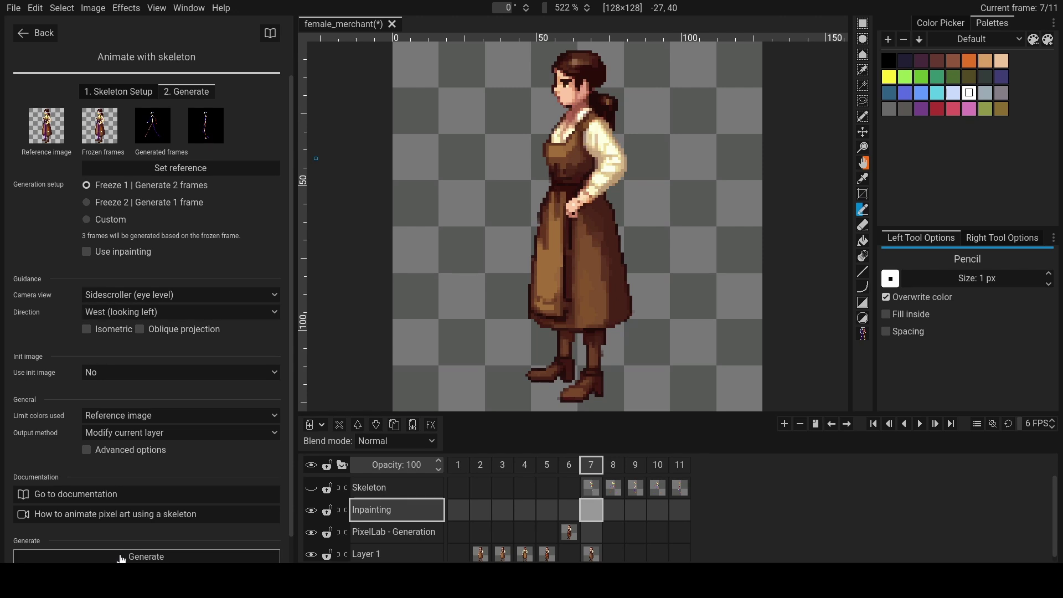
click(591, 554)
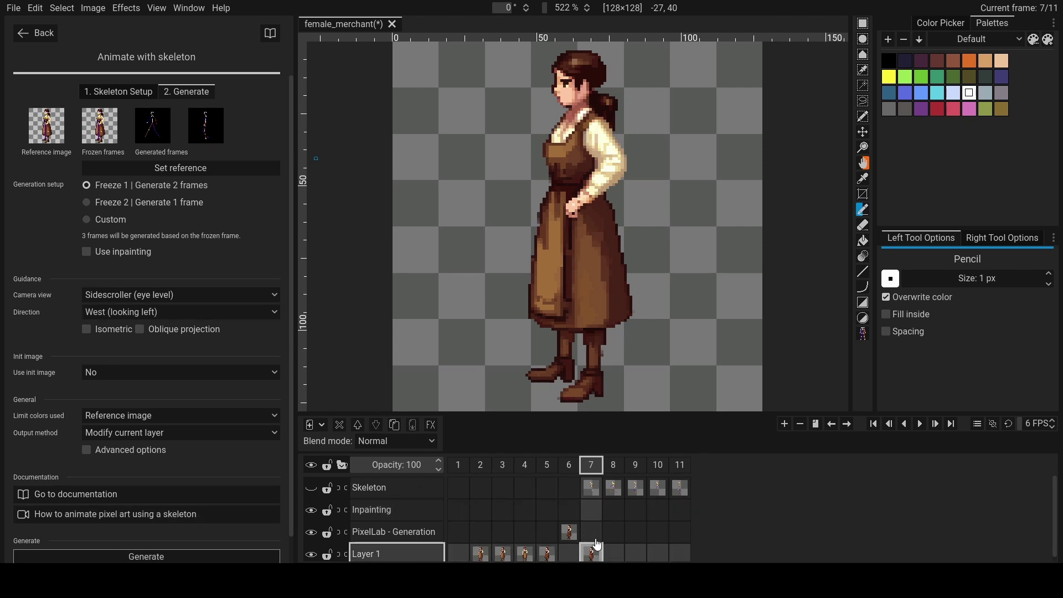
click(155, 557)
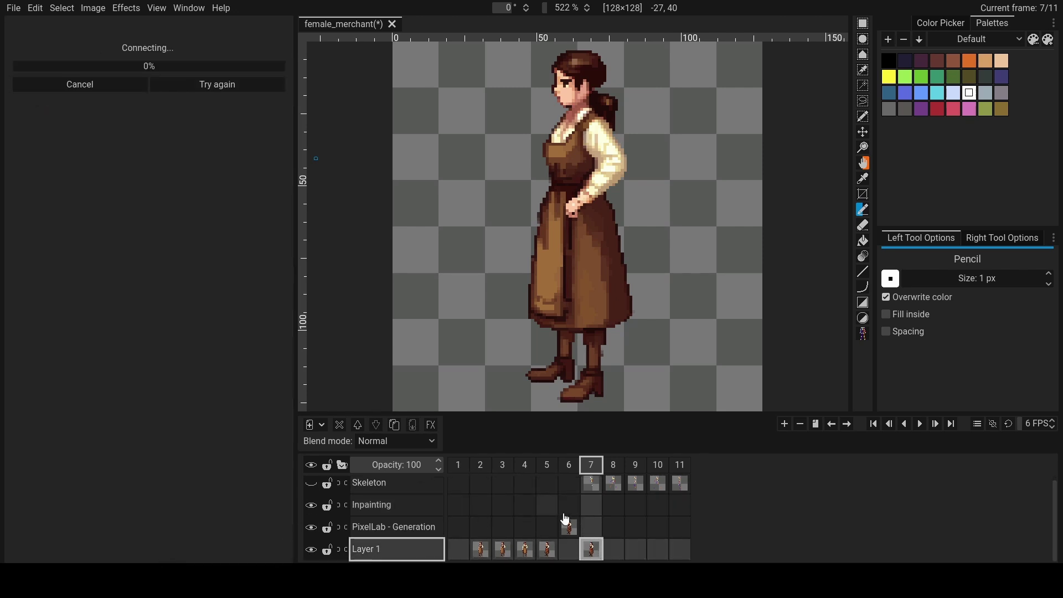
click(612, 549)
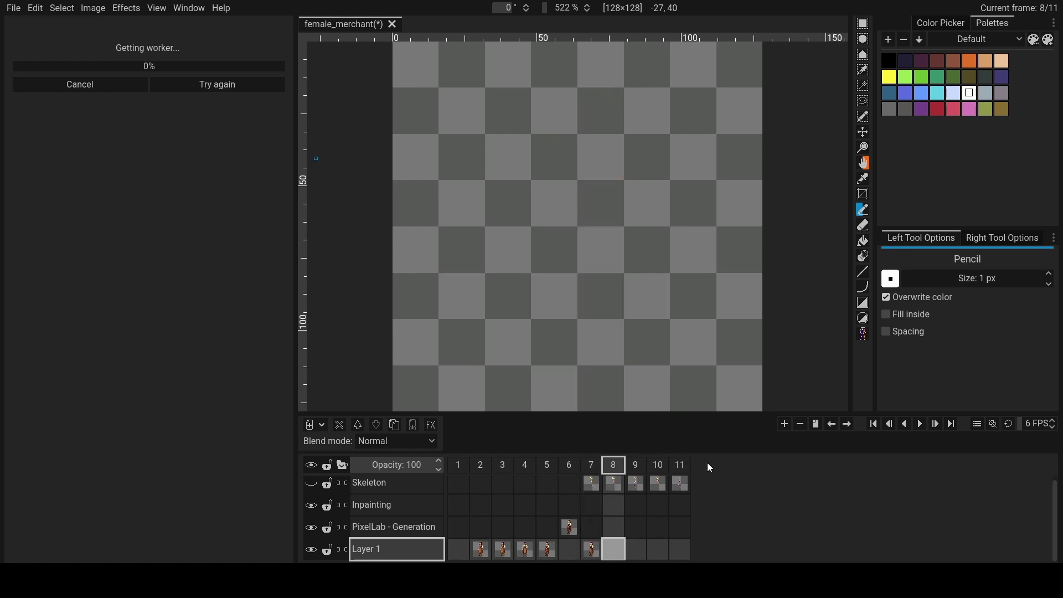
click(310, 483)
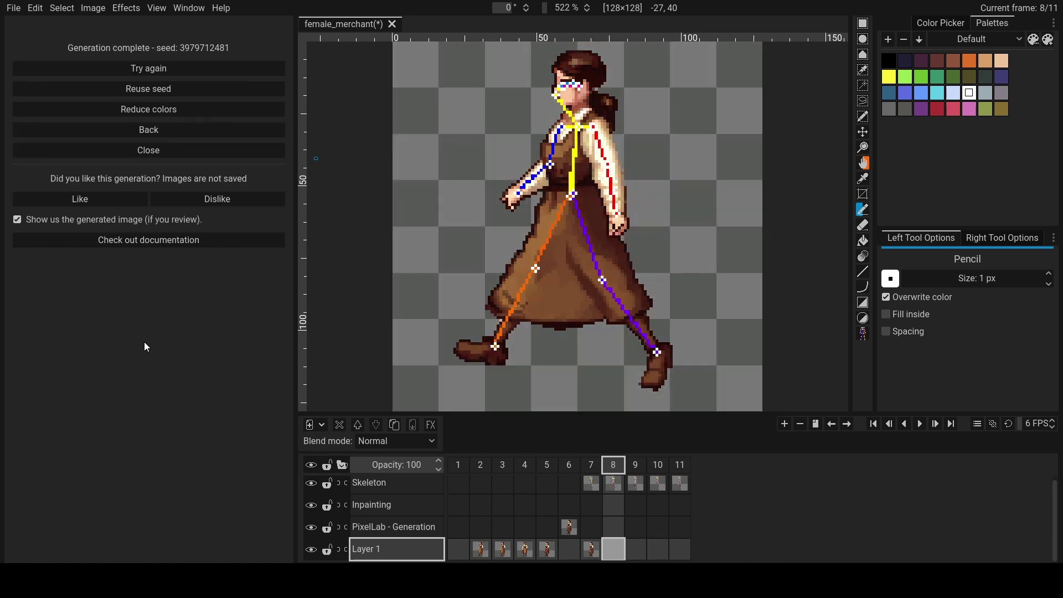
- Hide the skeleton overlay and compare generated frames 8 and 9
click(311, 483)
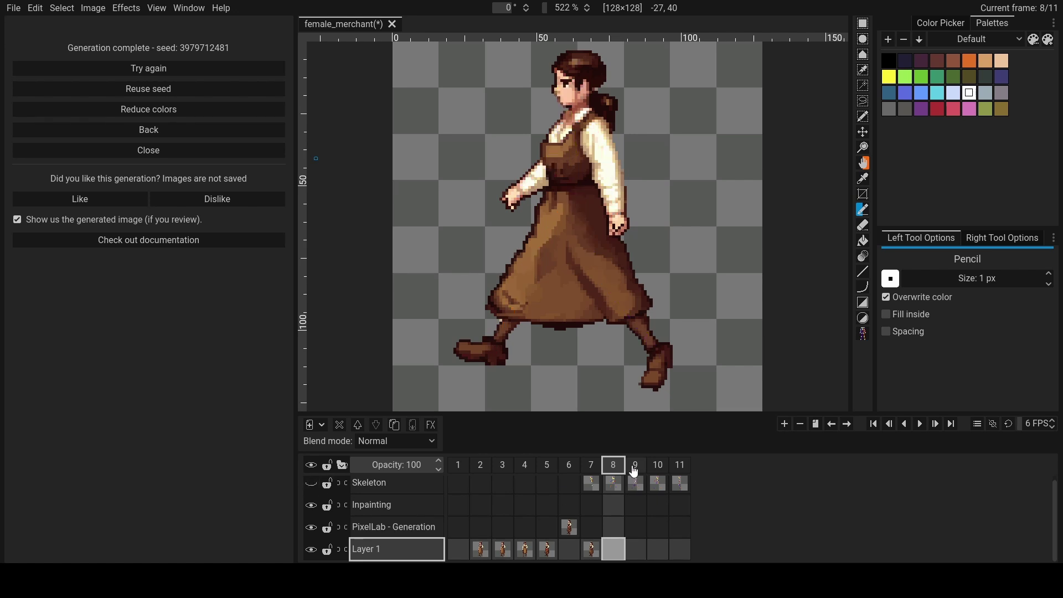
click(633, 468)
click(612, 466)
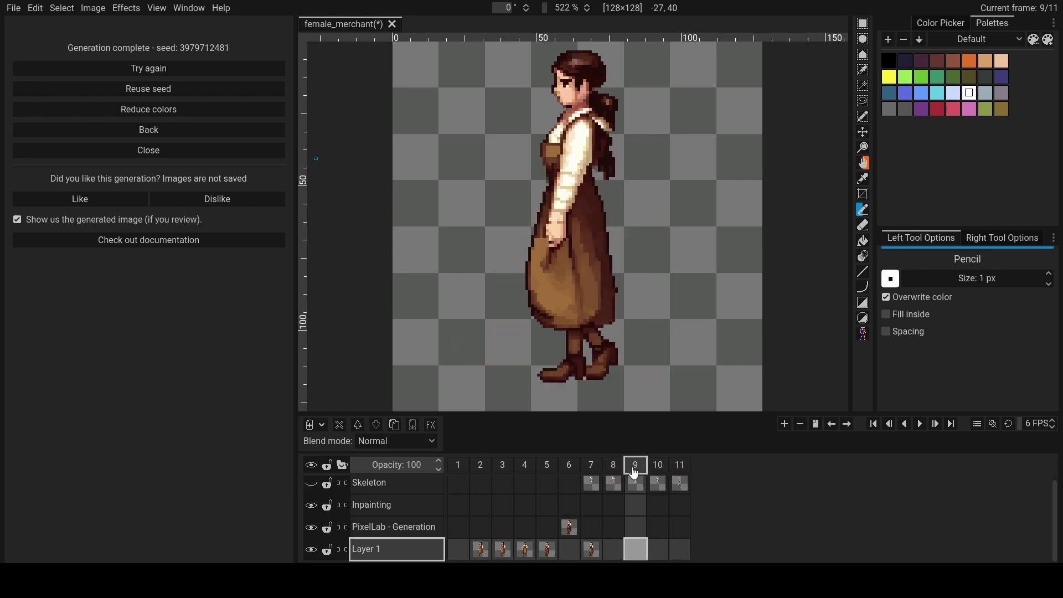
click(591, 465)
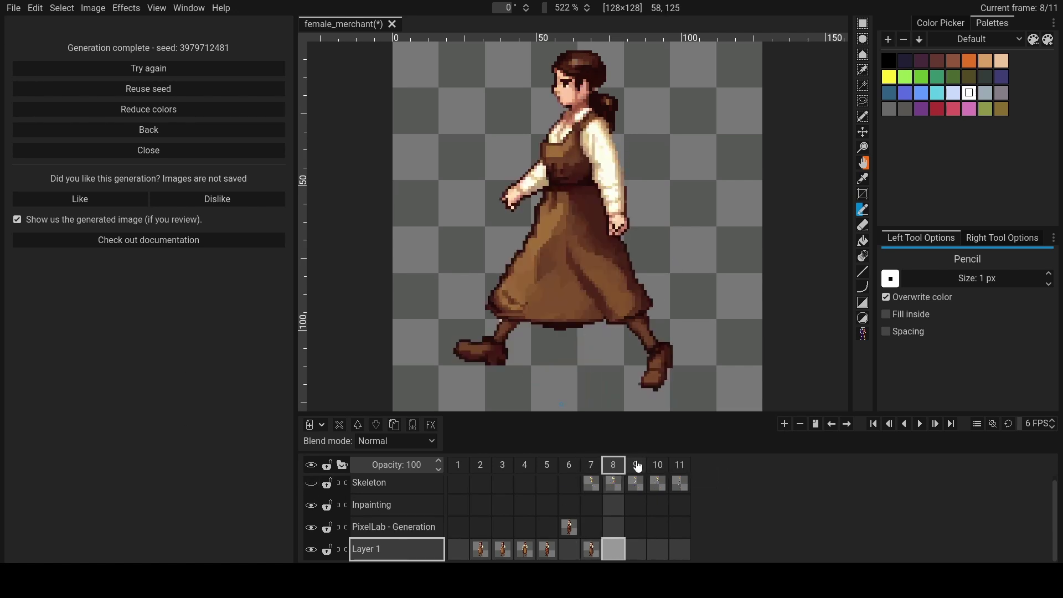
scroll(511, 204, up, 1)
scroll(509, 203, up, 1)
- Retouch stray pixels around frame 8's outstretched hand using sampled colours
key(e)
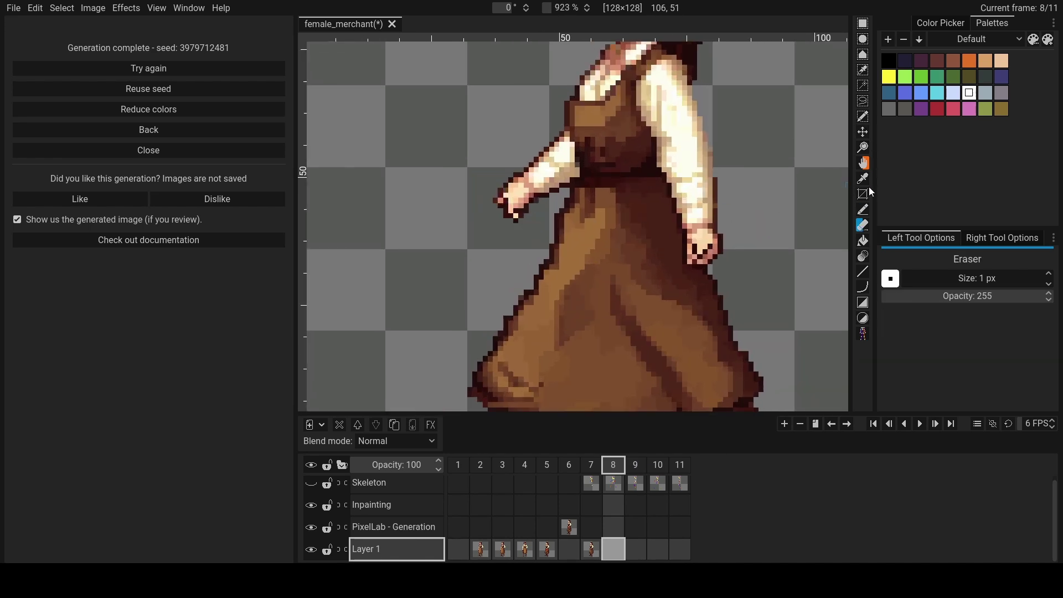
click(514, 217)
scroll(518, 218, down, 1)
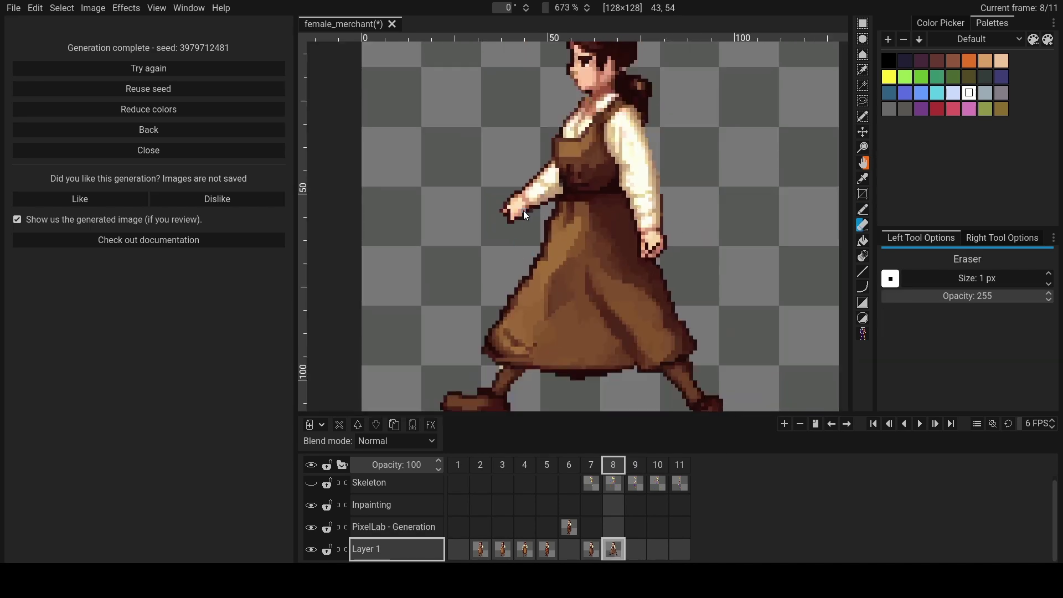
scroll(522, 215, up, 1)
key(o)
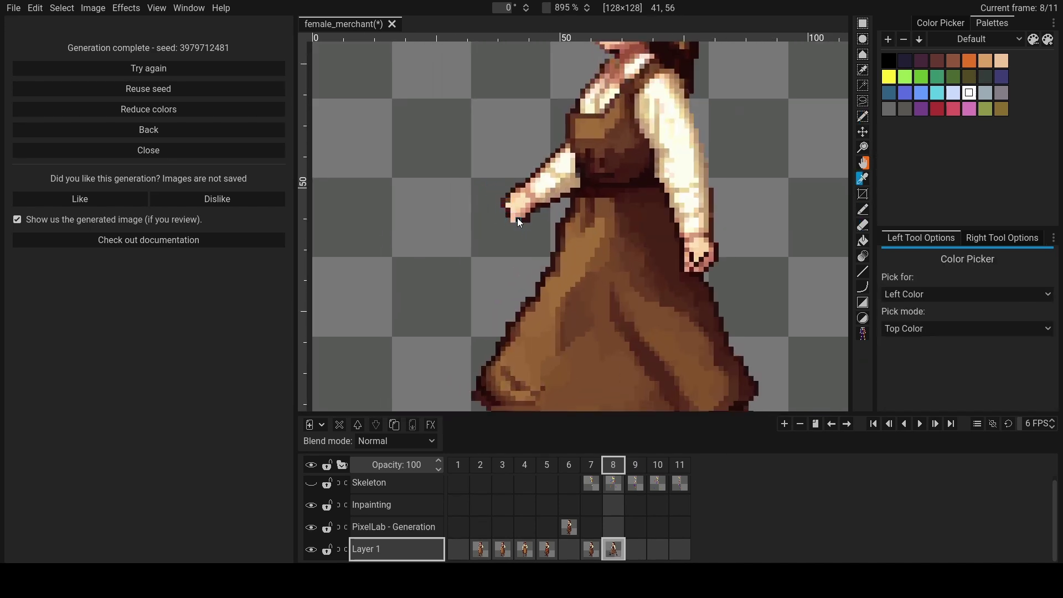
key(b)
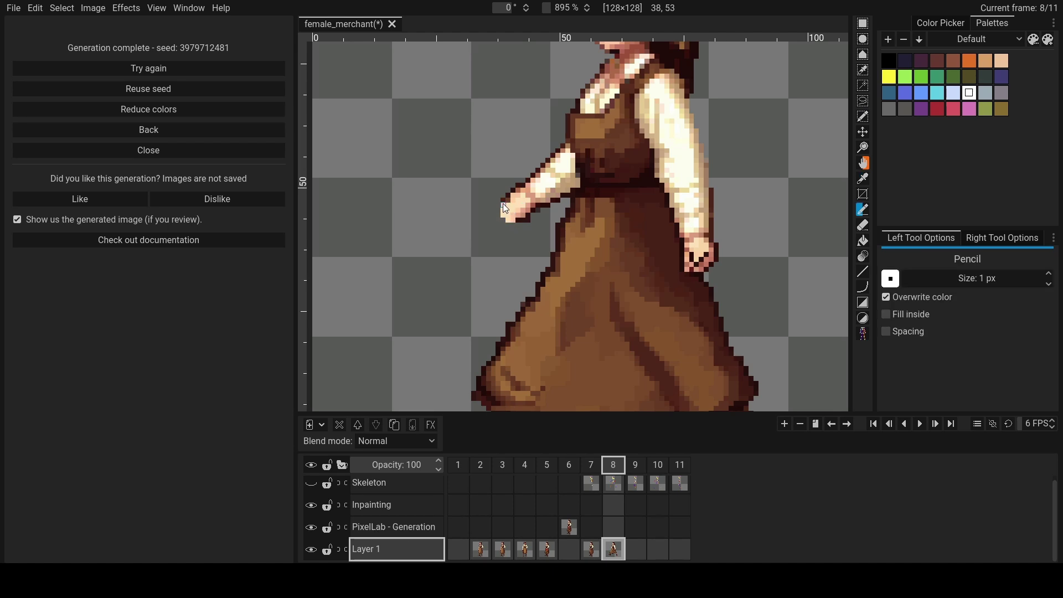
key(o)
key(b)
key(o)
key(b)
key(o)
key(b)
scroll(500, 221, down, 3)
key(ctrl+z)
key(ctrl+z)
key(ctrl+z)
scroll(524, 225, up, 4)
key(o)
key(b)
key(o)
key(b)
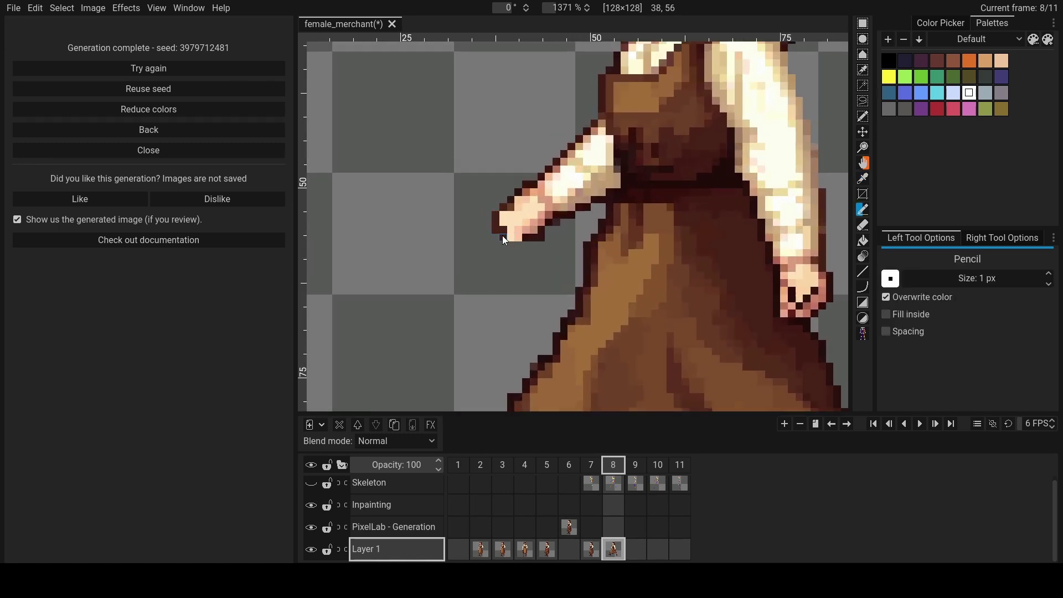
key(o)
key(b)
key(o)
click(495, 226)
key(b)
scroll(504, 247, down, 3)
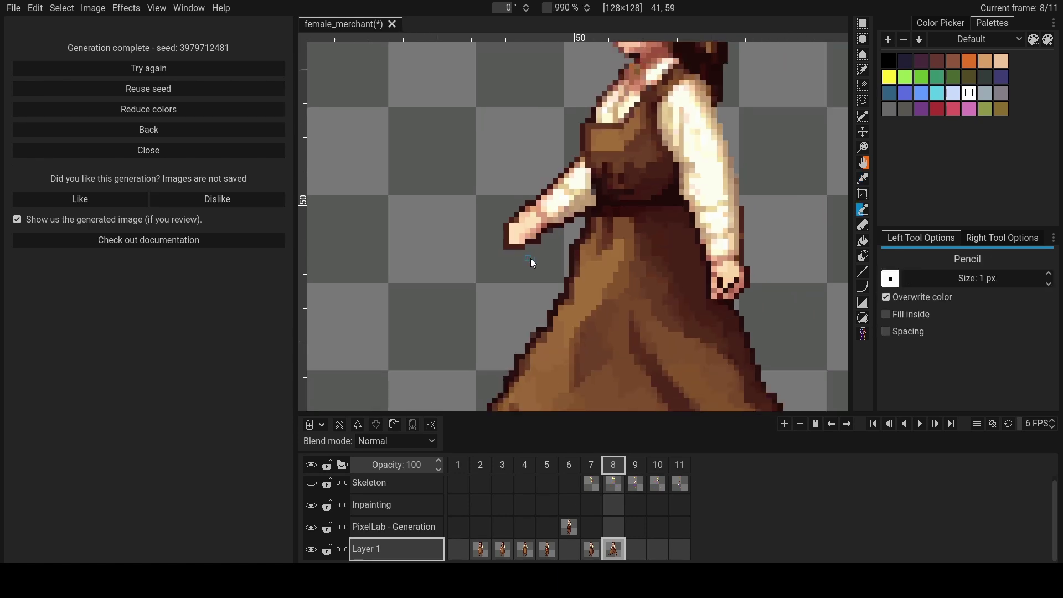
scroll(532, 258, down, 2)
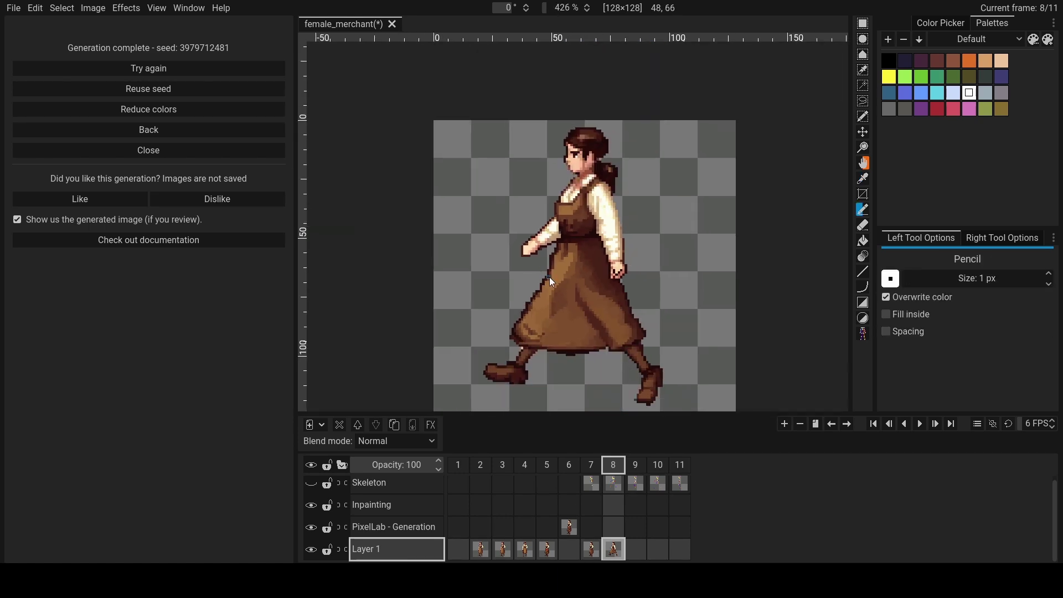
- Touch up frame 9's pixels, comparing it against frames 7 and 8
click(592, 469)
scroll(508, 261, up, 1)
key(e)
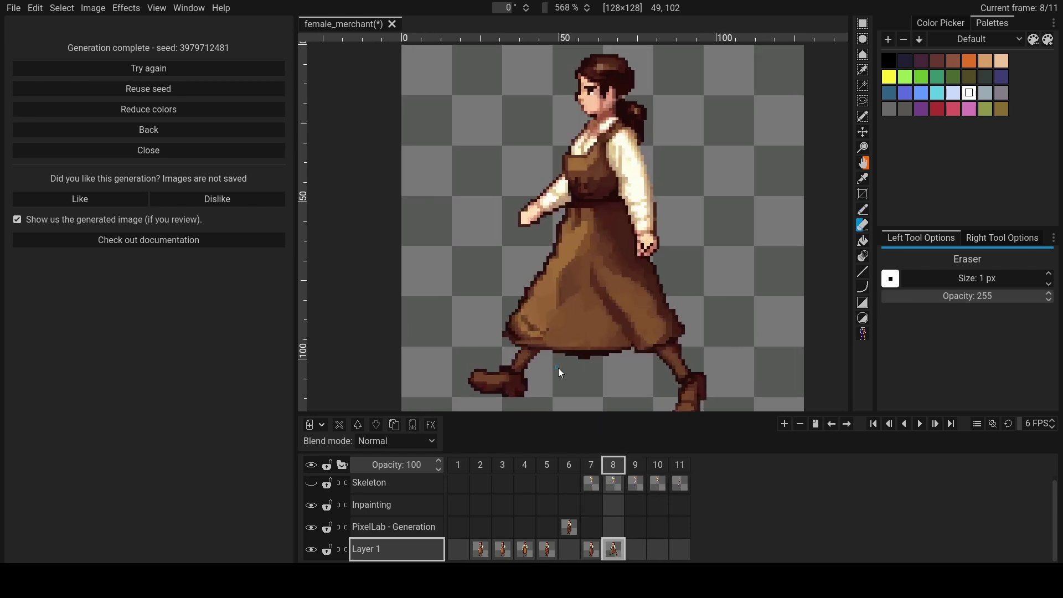
click(636, 465)
scroll(560, 281, up, 2)
scroll(579, 267, up, 1)
key(o)
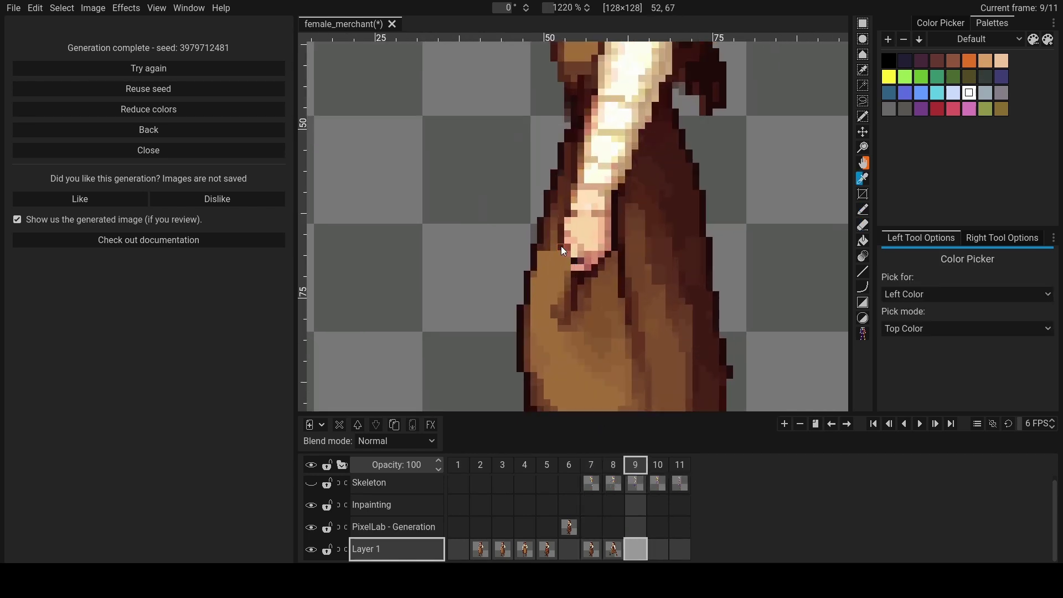
key(b)
scroll(566, 263, down, 2)
scroll(589, 308, down, 2)
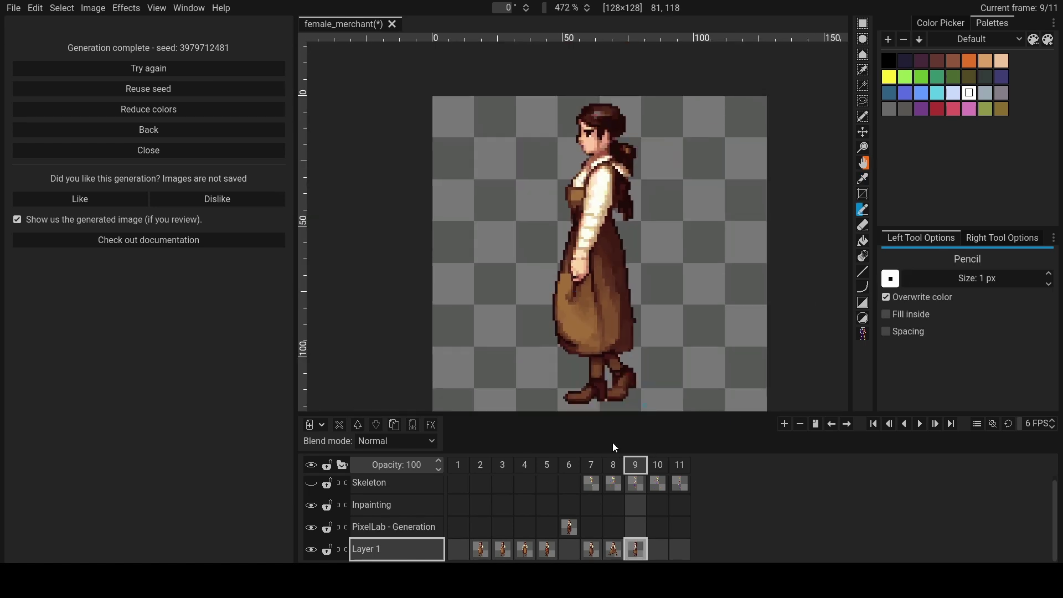
key(o)
key(e)
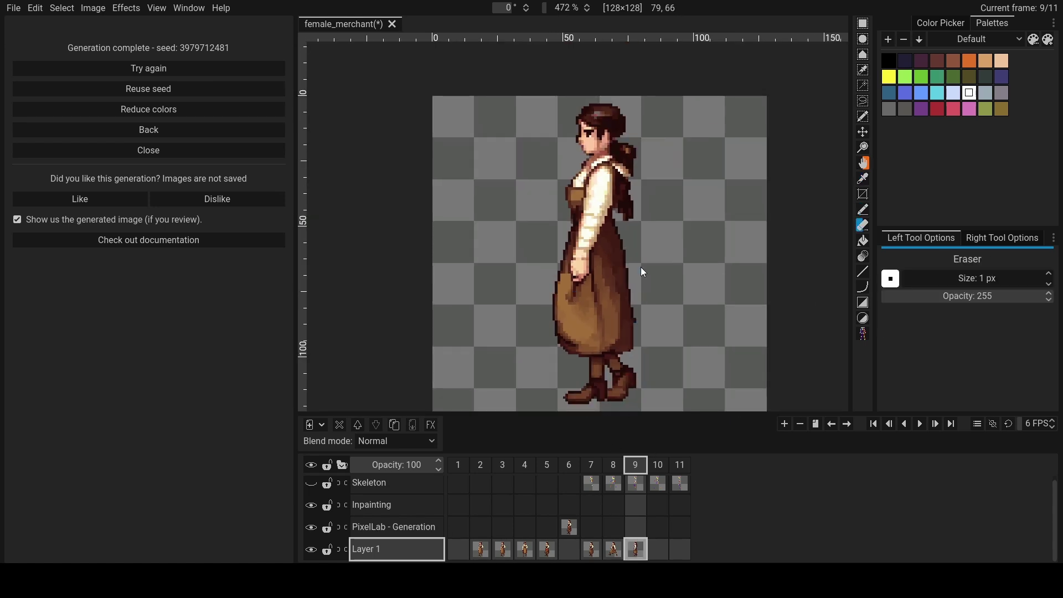
click(615, 464)
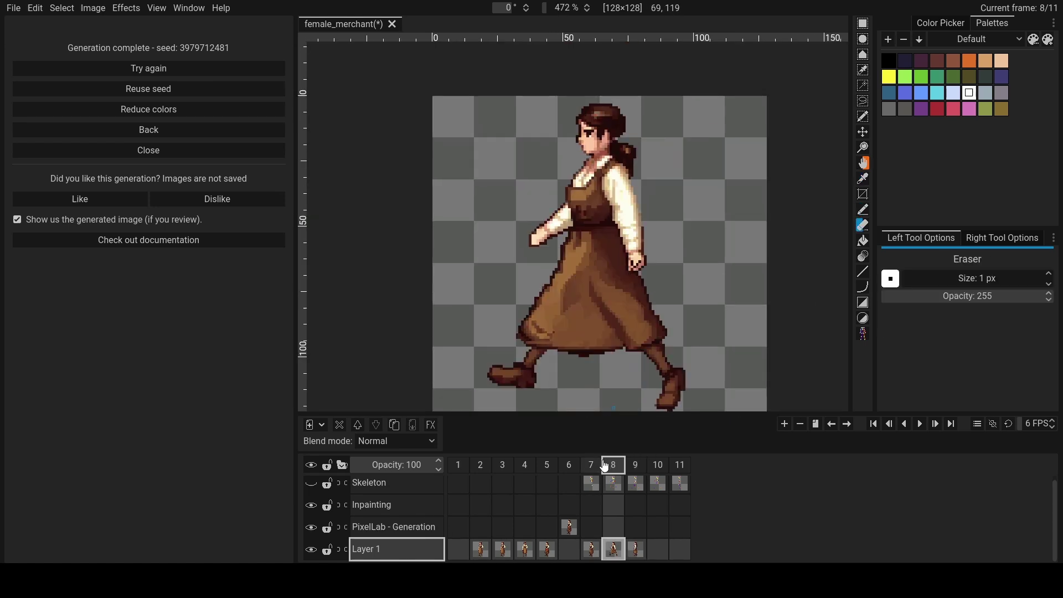
click(636, 467)
scroll(682, 131, up, 2)
key(o)
key(b)
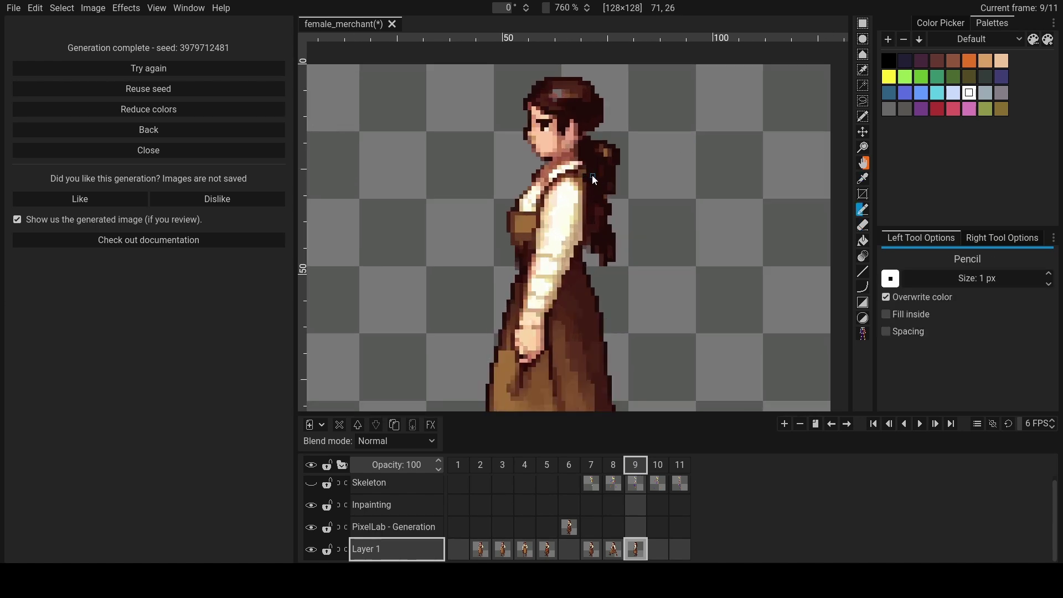
scroll(597, 178, down, 3)
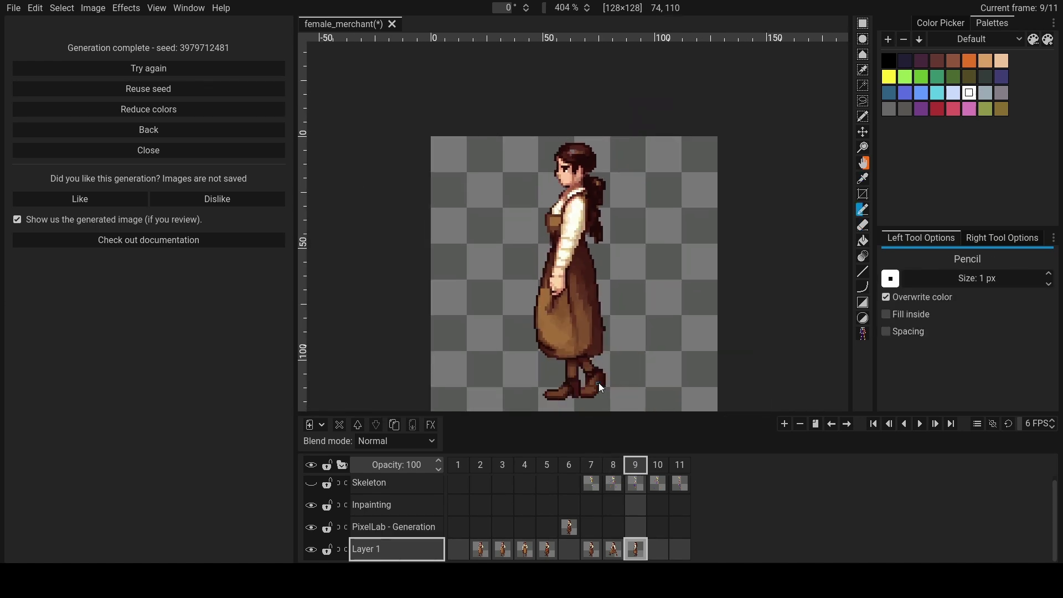
click(590, 466)
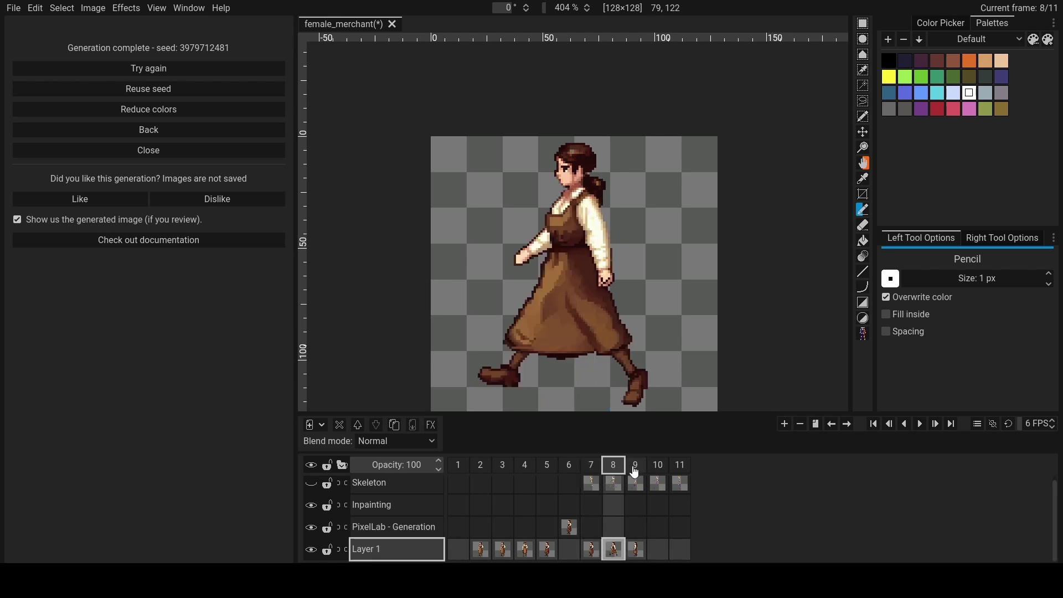
click(635, 467)
- Generate frame 10 with 'Freeze 2 | Generate 1 frame', using frame 8 as the frozen pose
click(150, 130)
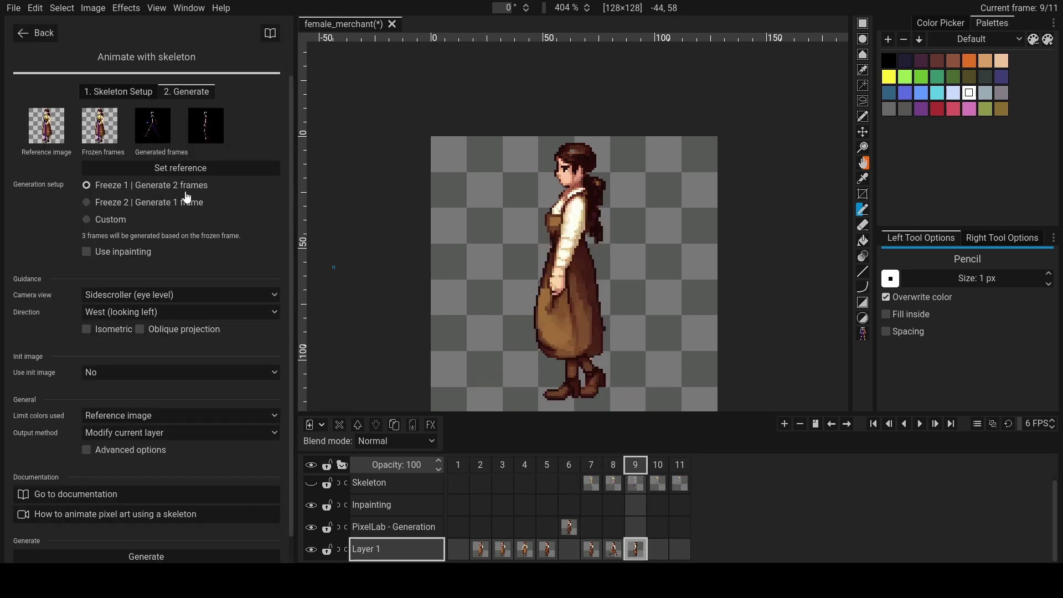
click(166, 201)
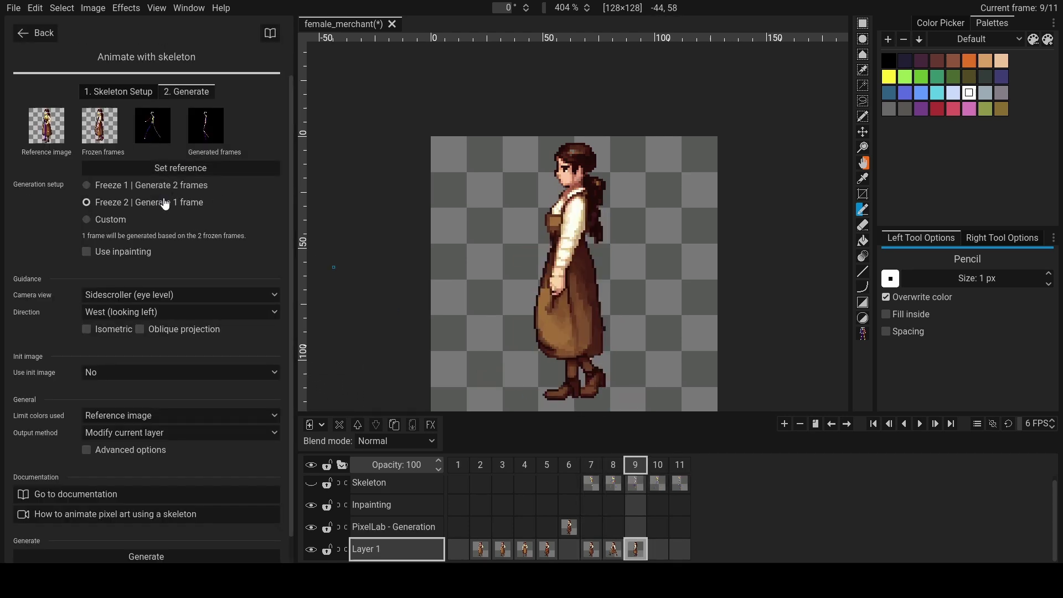
click(616, 550)
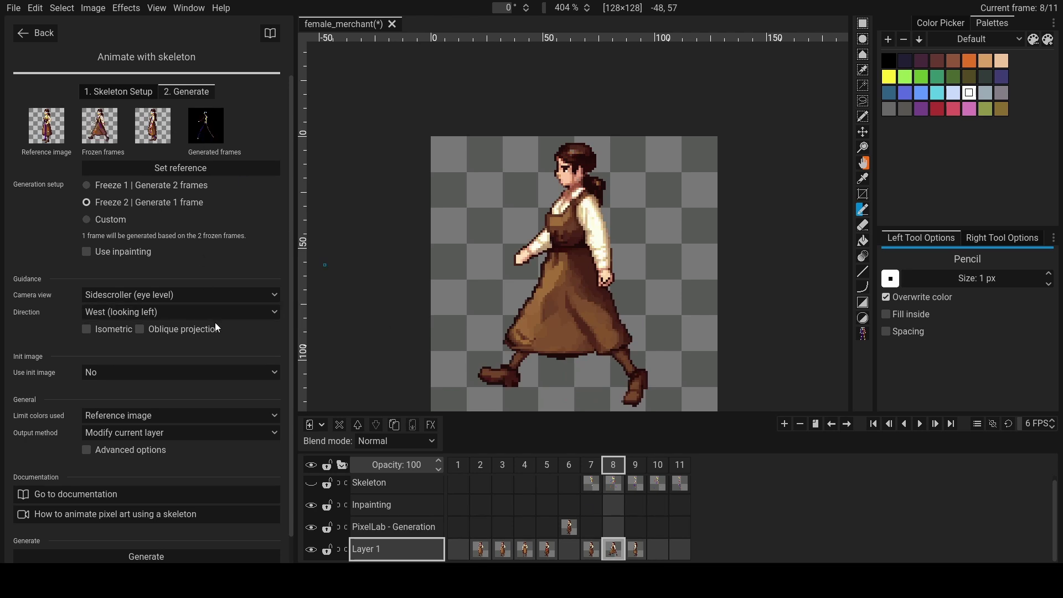
scroll(186, 402, down, 1)
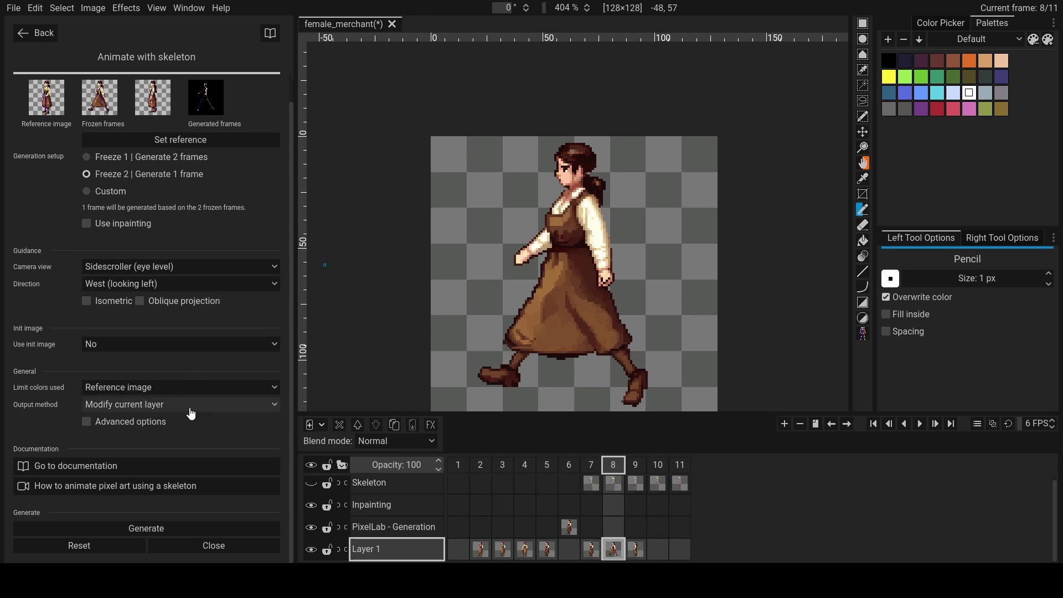
click(168, 529)
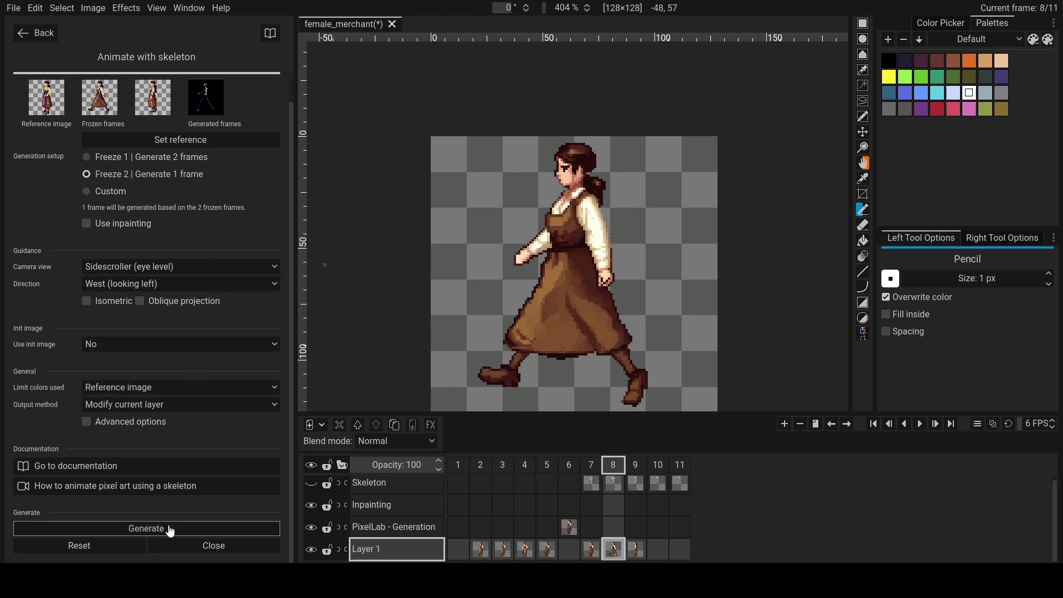
click(656, 549)
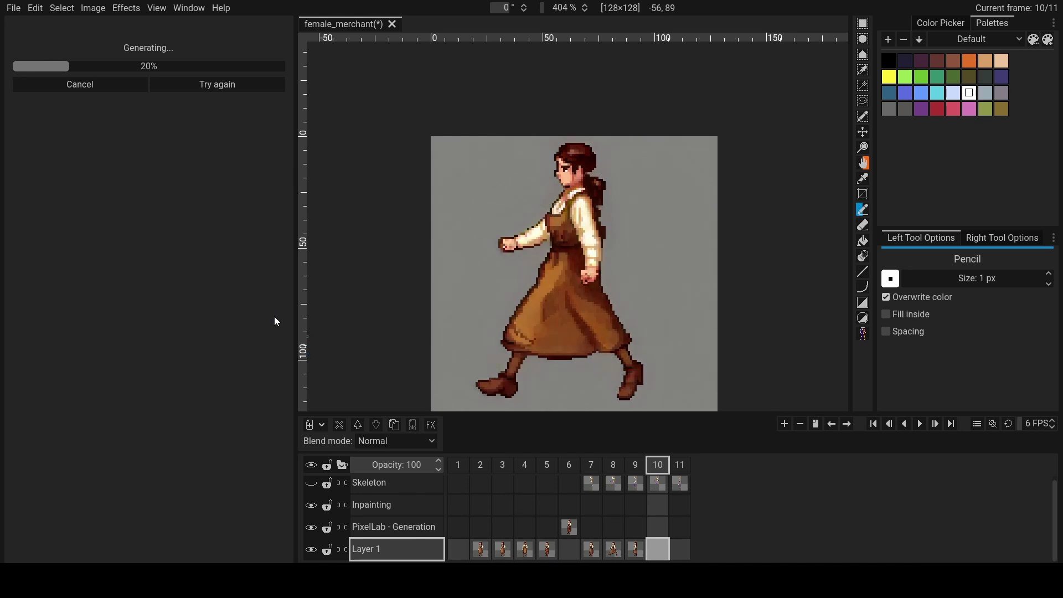
scroll(510, 228, up, 1)
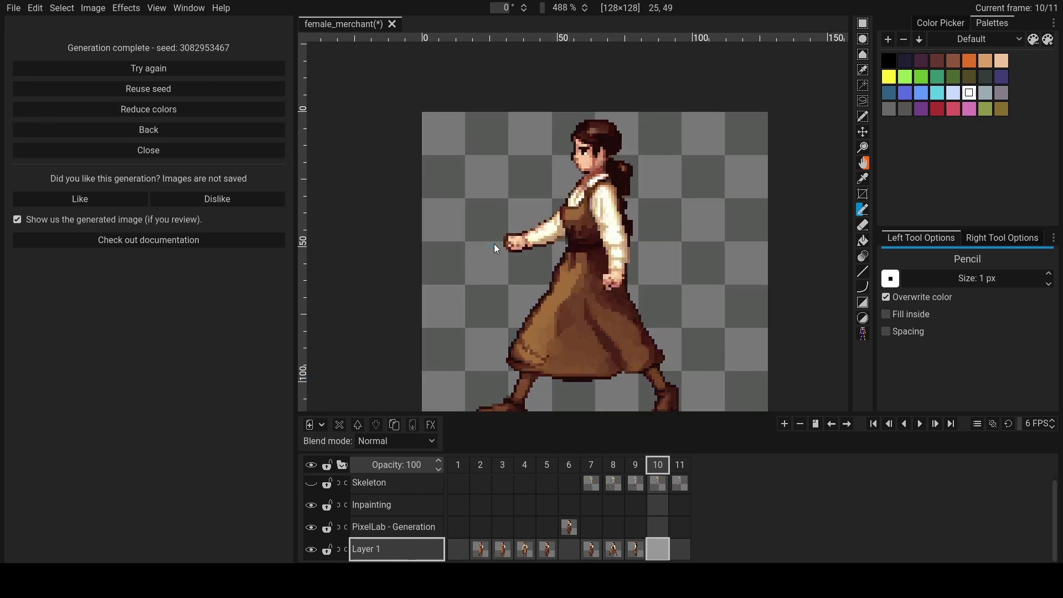
scroll(510, 227, up, 5)
- Select and move an area beside frame 8's arm, then undo the move
key(e)
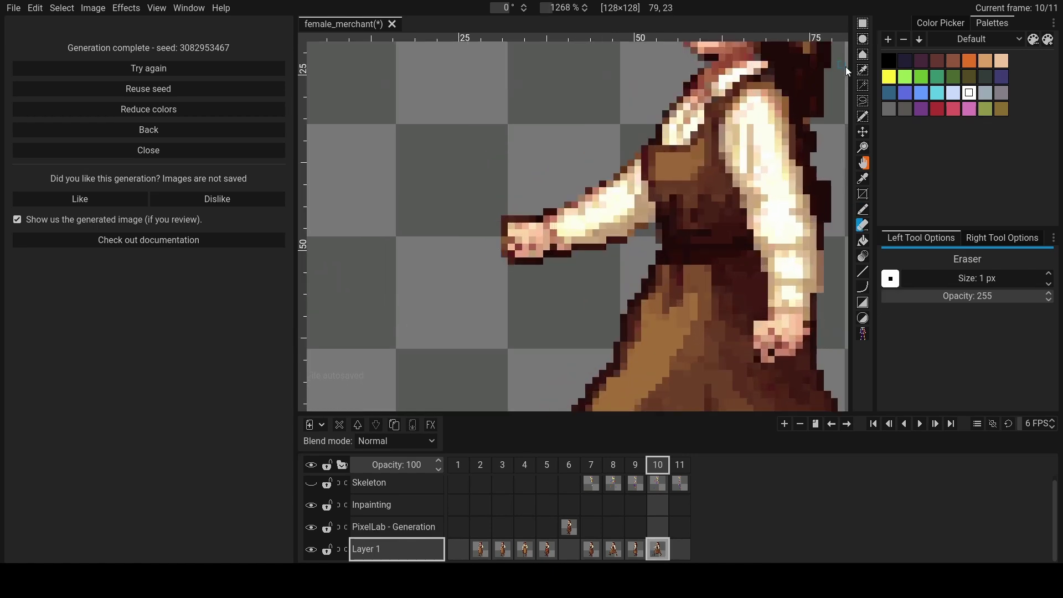
click(863, 23)
drag(470, 185, 553, 281)
click(613, 483)
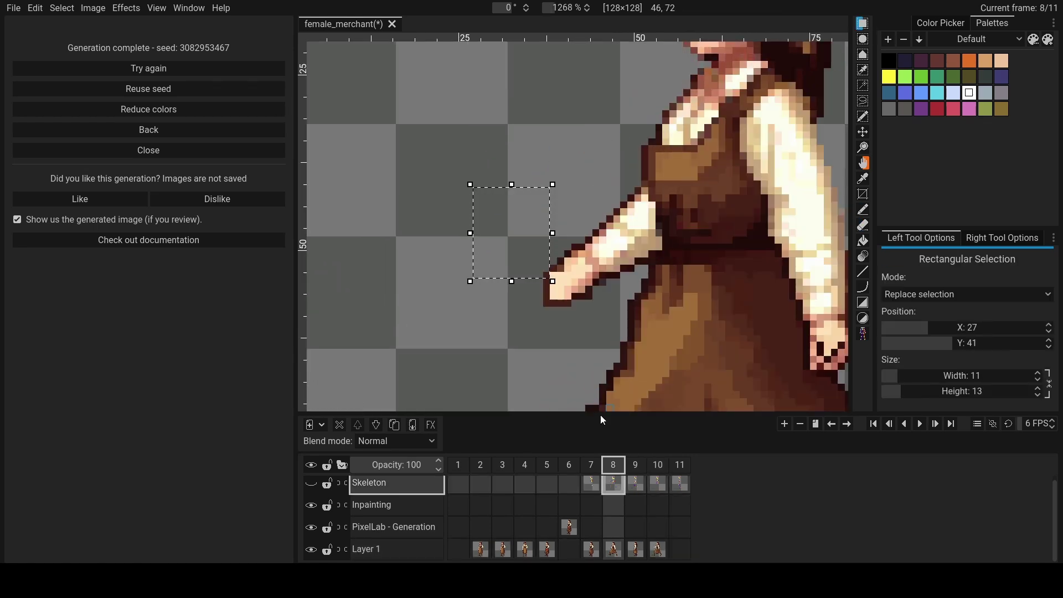
mouse_move(506, 246)
mouse_down()
mouse_move(571, 237)
mouse_move(535, 229)
mouse_up()
click(614, 550)
key(ctrl+z)
- Select frame 8's detached hand, reshape it narrower and taller, and attach it to the arm
drag(525, 184, 421, 274)
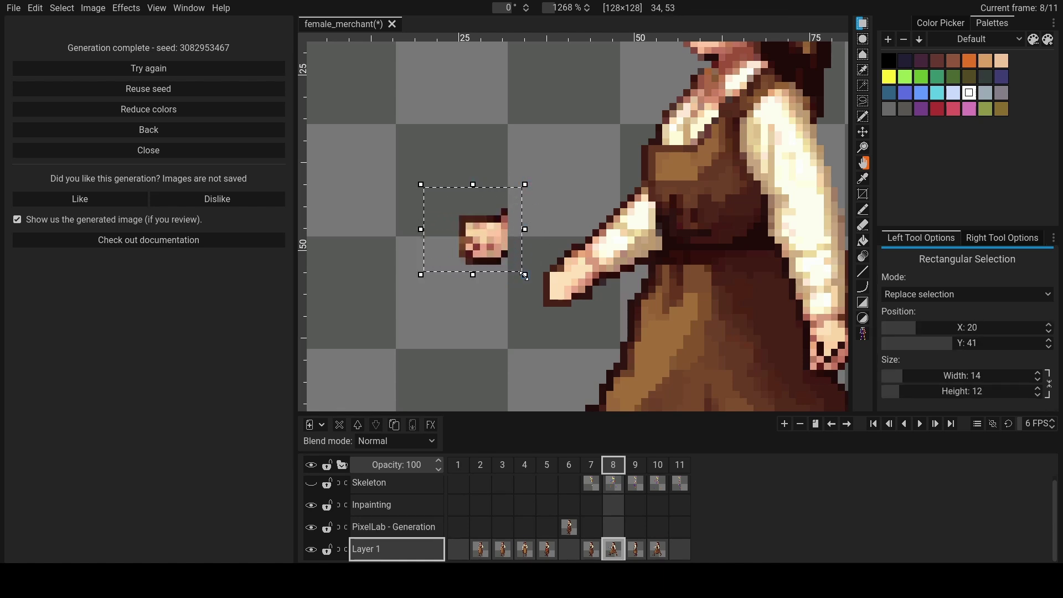
drag(524, 276, 517, 275)
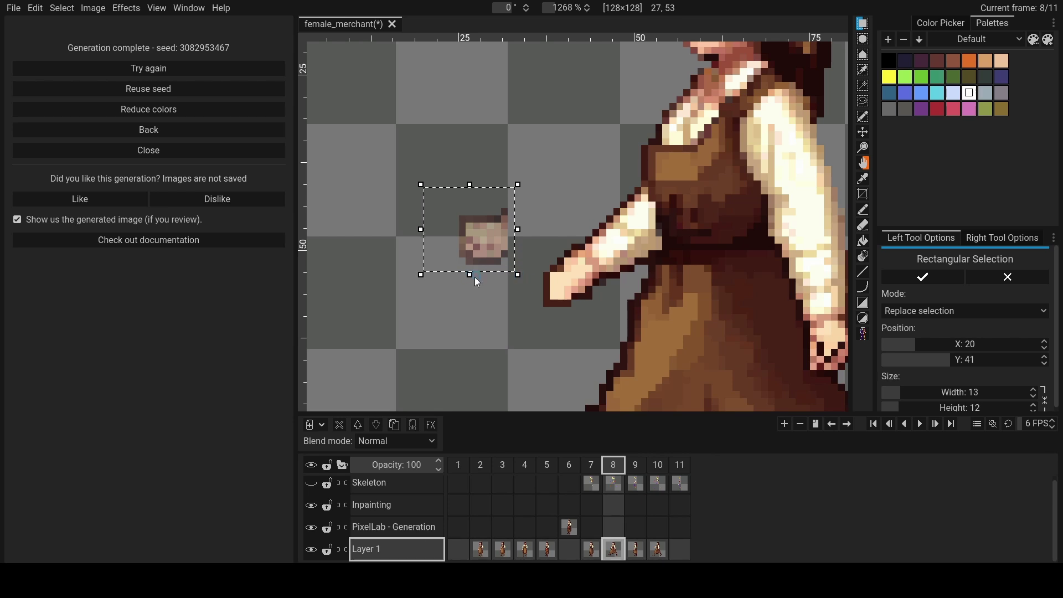
scroll(930, 344, down, 1)
scroll(929, 345, up, 1)
drag(521, 179, 429, 280)
drag(471, 241, 549, 285)
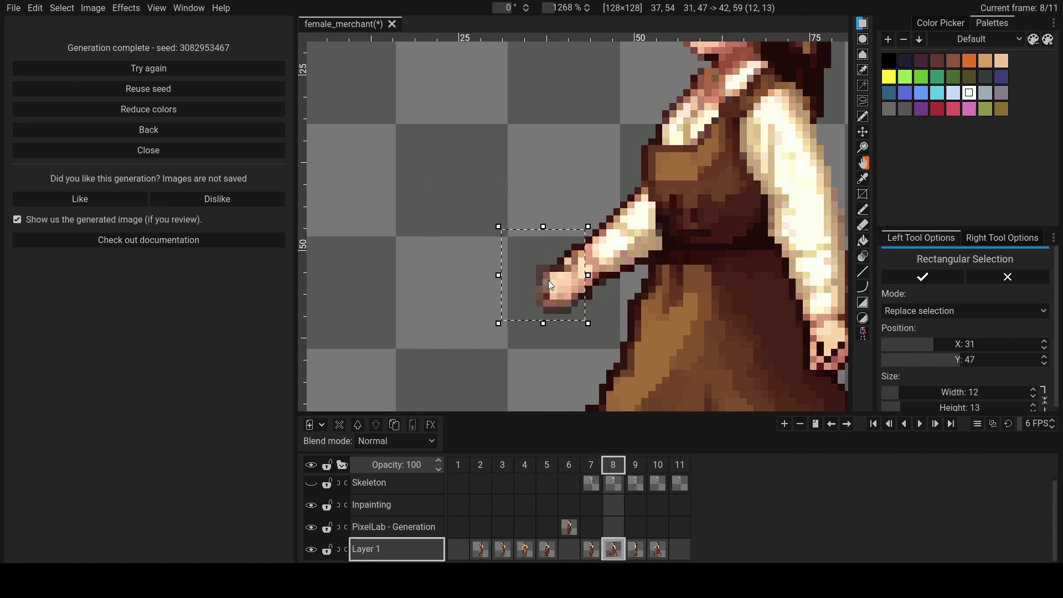
scroll(549, 282, down, 1)
click(551, 277)
scroll(482, 291, down, 2)
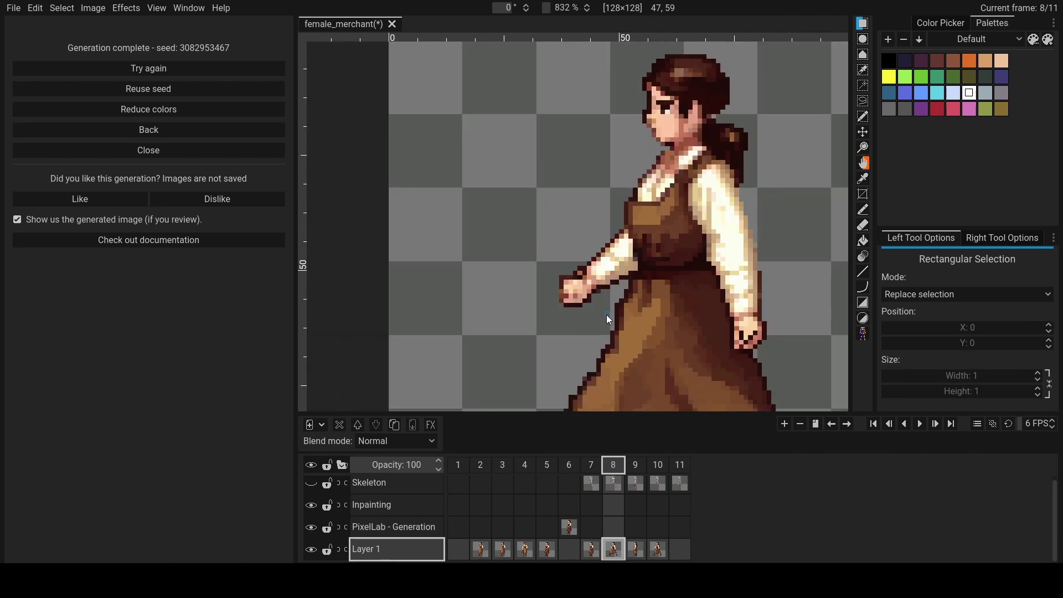
scroll(602, 299, up, 2)
key(e)
scroll(590, 324, down, 1)
scroll(604, 346, down, 1)
click(636, 465)
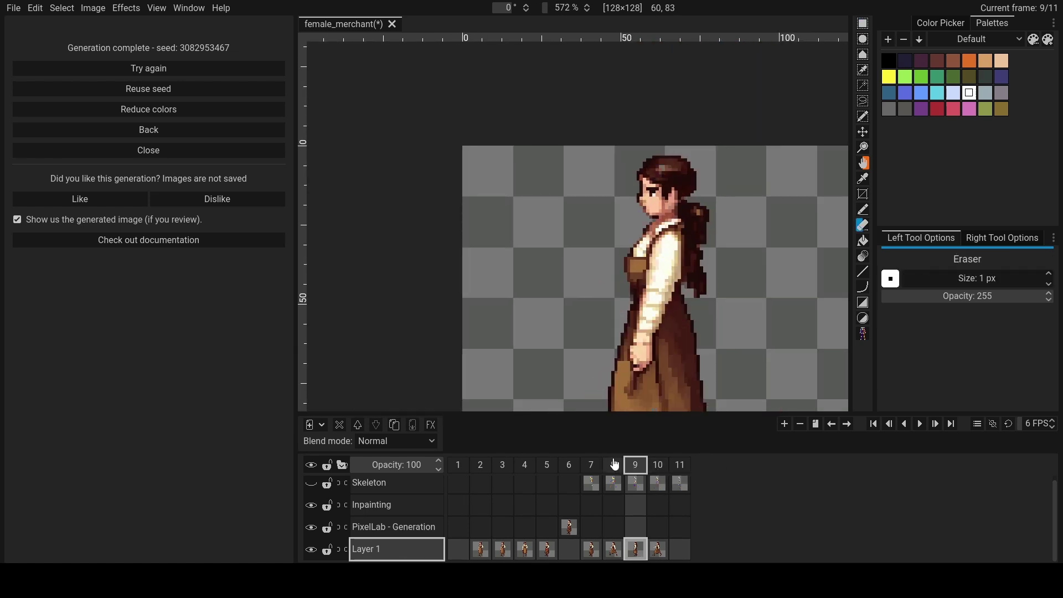
key(p)
scroll(631, 326, down, 1)
- On frame 10, paint sampled dark brown over the shirt below the shoulder
key(ctrl+Right)
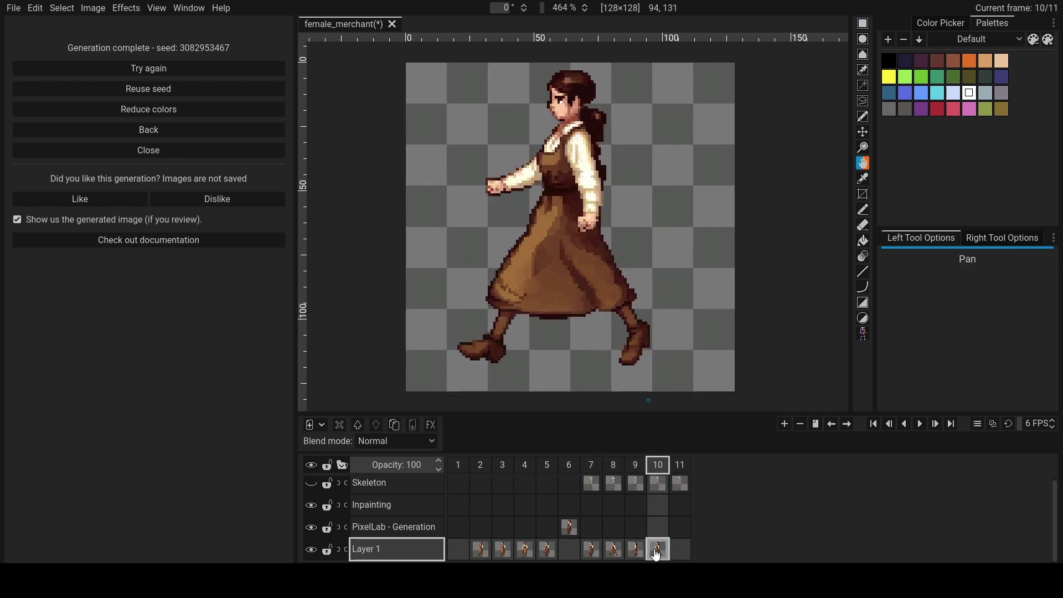
key(ctrl+Right)
scroll(548, 156, up, 1)
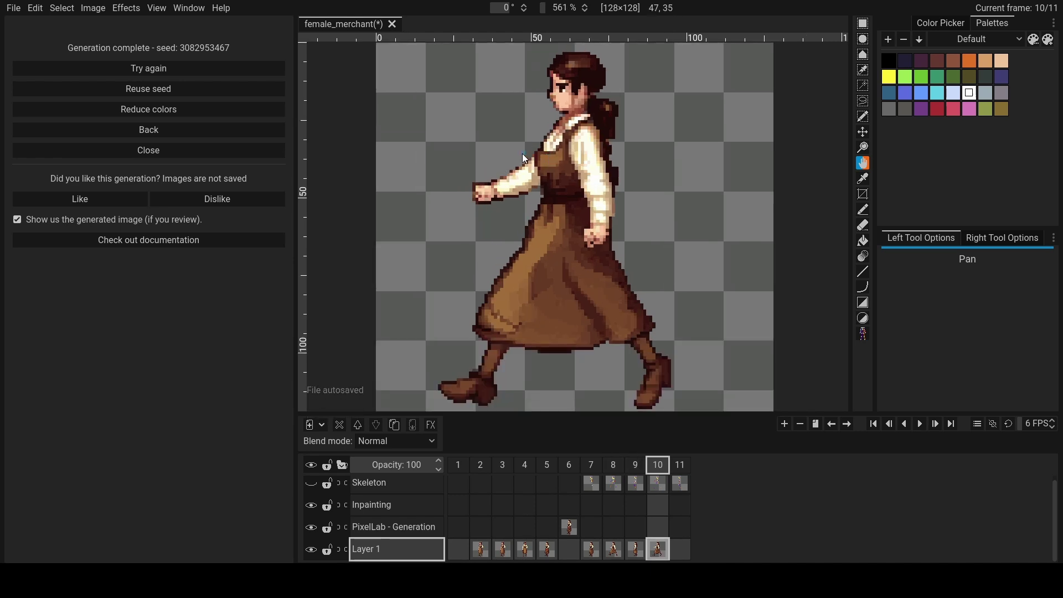
key(shift+s)
key(o)
key(p)
ctrl+scroll(533, 172, up, 2)
ctrl+scroll(535, 174, up, 1)
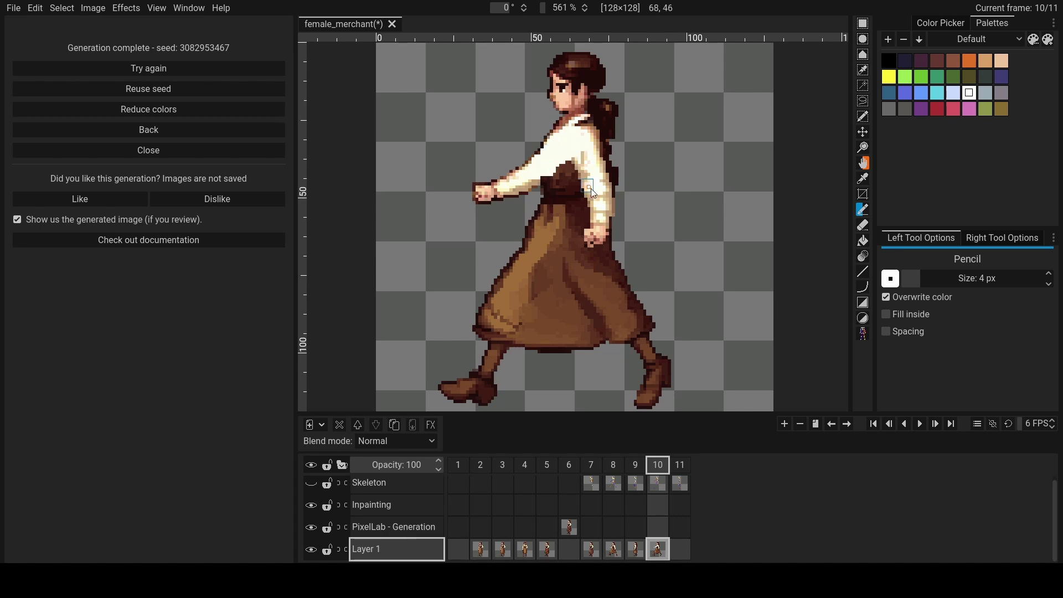
scroll(596, 203, up, 1)
key(shift+s)
key(o)
key(p)
drag(593, 138, 593, 171)
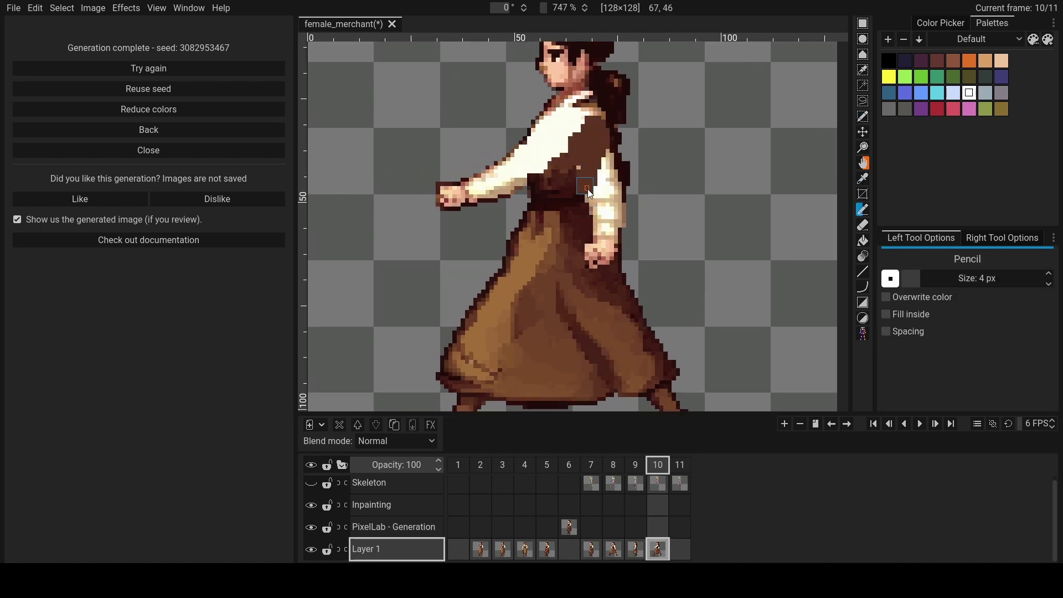
key(o)
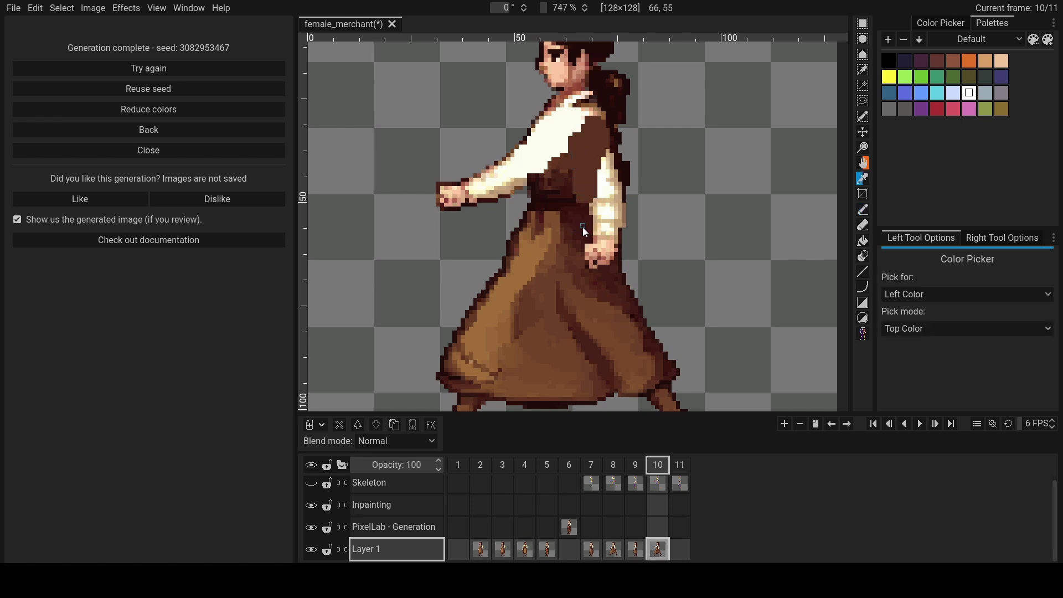
key(b)
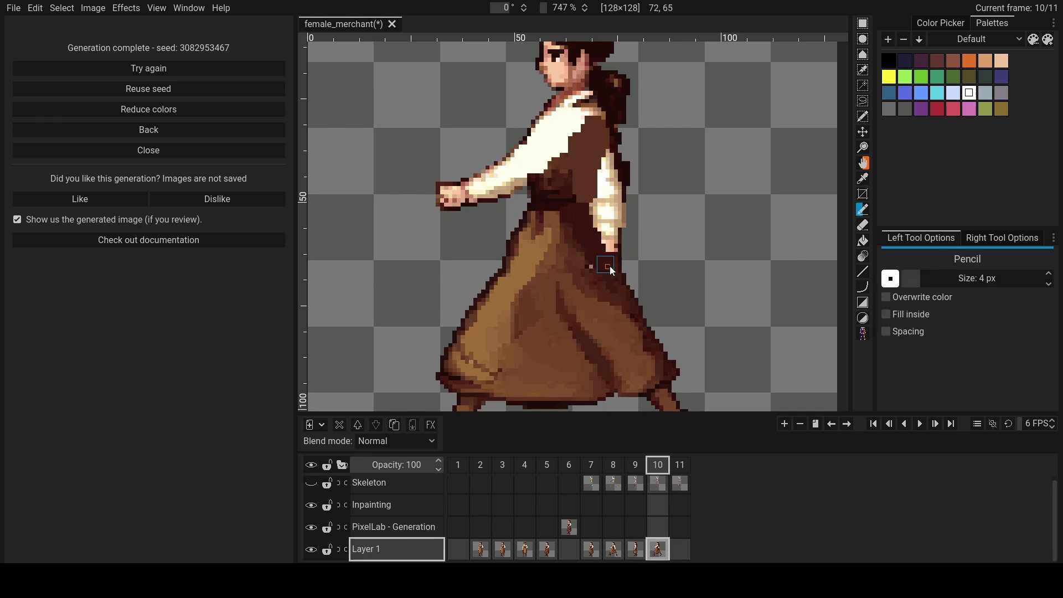
key(o)
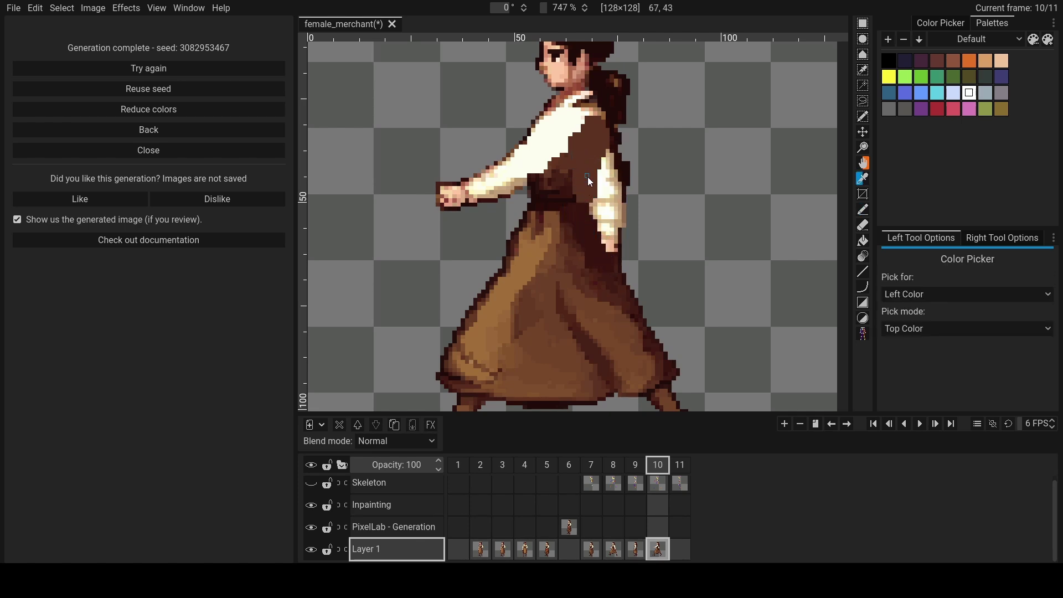
key(b)
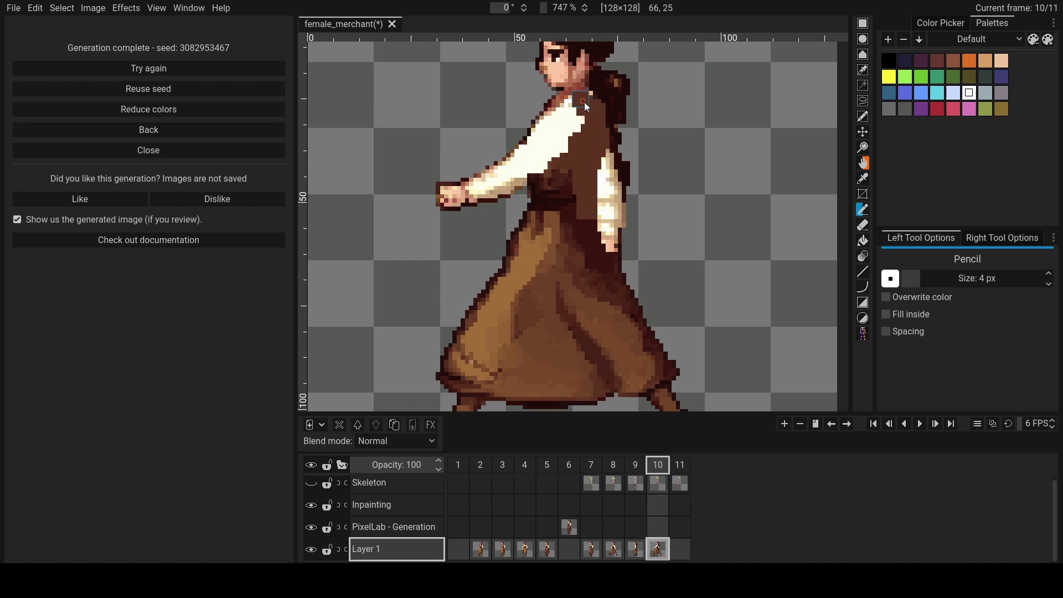
scroll(588, 125, down, 1)
scroll(589, 147, down, 1)
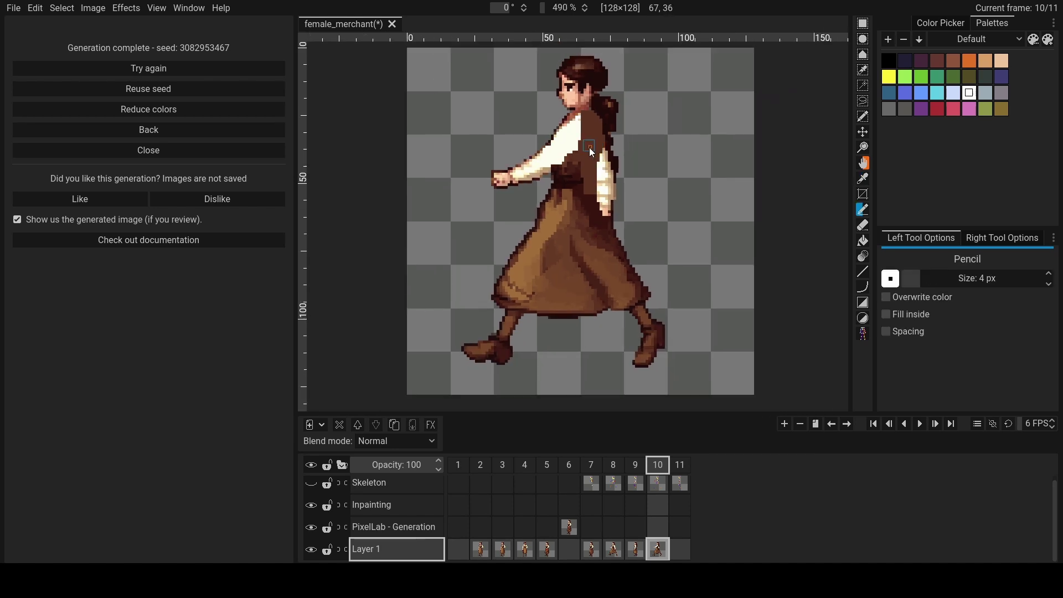
- Compare frame 10's pose against frames 9 and 8
click(613, 464)
click(657, 466)
click(614, 465)
click(657, 465)
scroll(604, 185, up, 3)
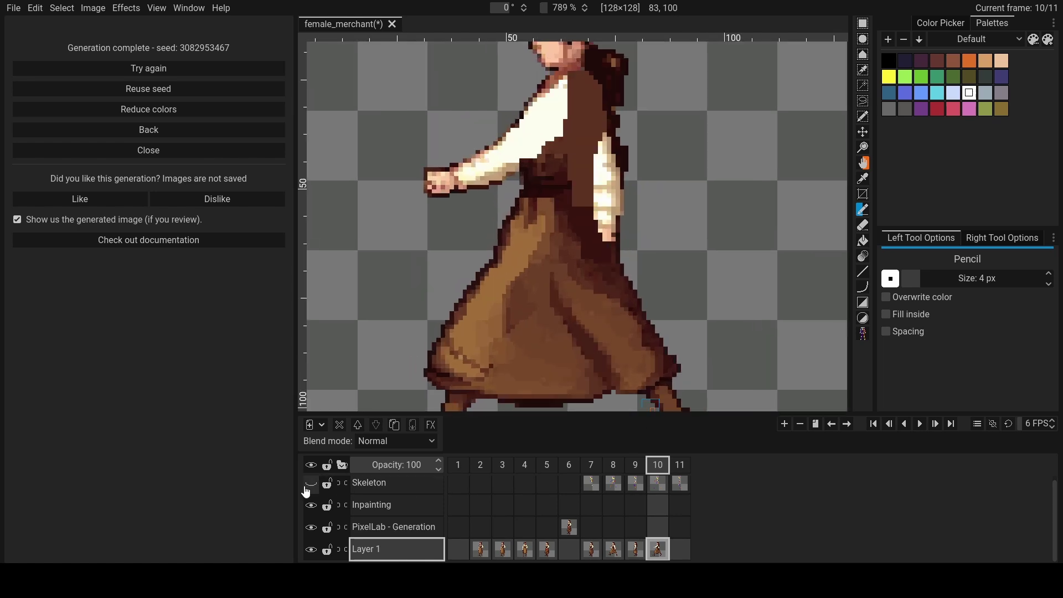
- Paint a black mask over frame 10's arm and shoulder on the Inpainting layer, then reselect Layer 1
click(657, 505)
click(888, 60)
mouse_move(509, 166)
mouse_down()
mouse_move(567, 90)
mouse_move(599, 109)
mouse_move(572, 199)
mouse_move(587, 242)
mouse_up()
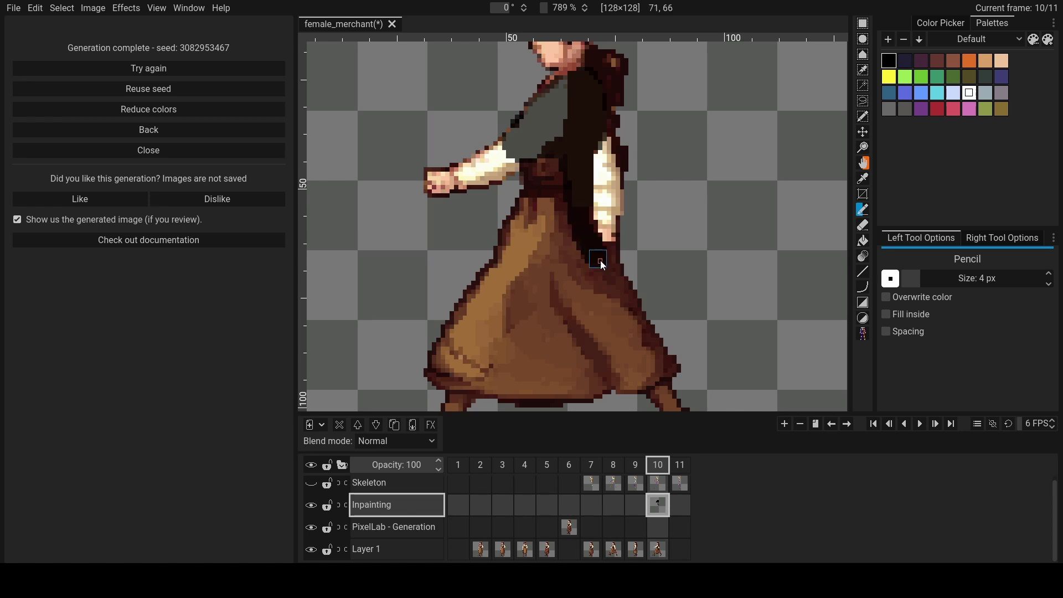
scroll(657, 222, up, 3)
scroll(627, 254, up, 2)
key(r)
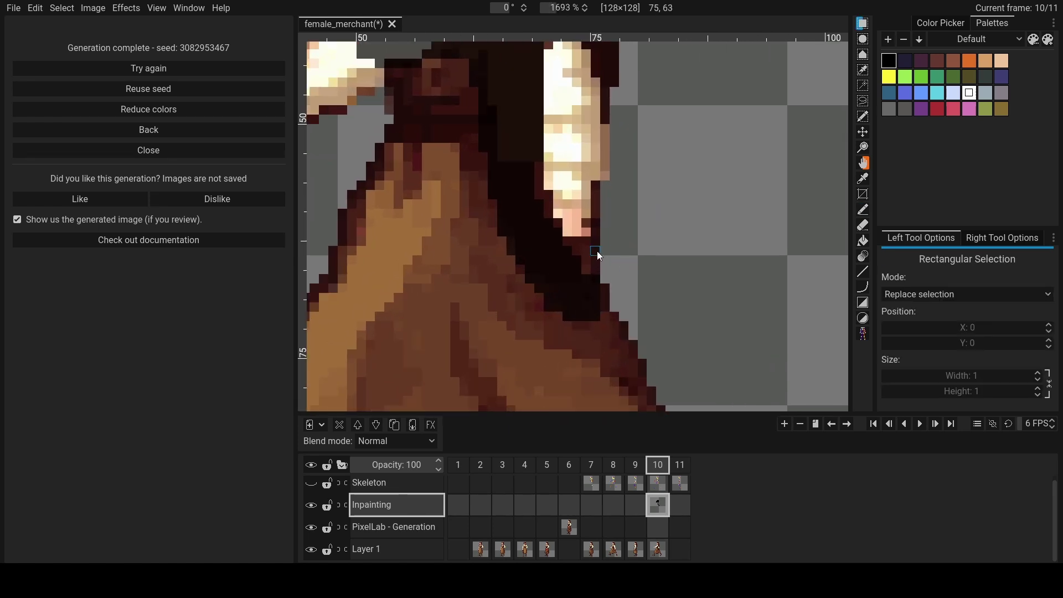
key(e)
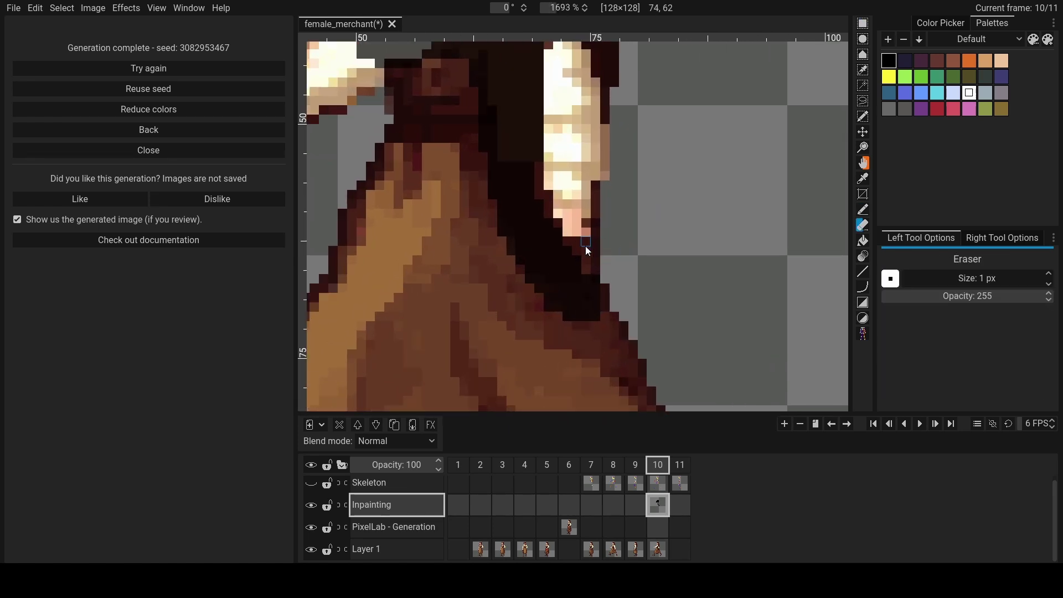
key(Down)
key(Down)
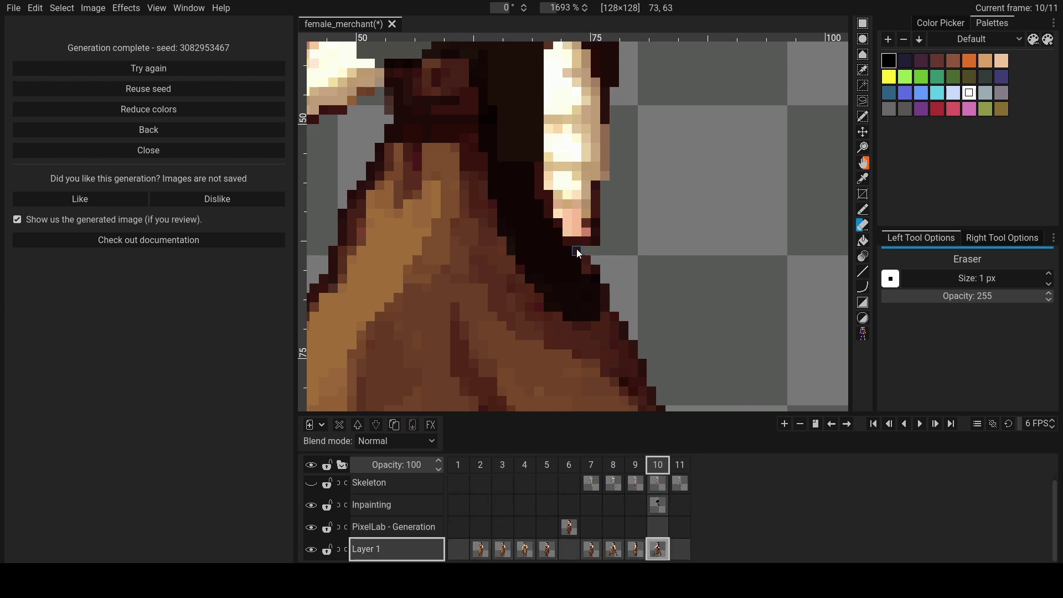
scroll(594, 243, down, 2)
scroll(607, 268, down, 2)
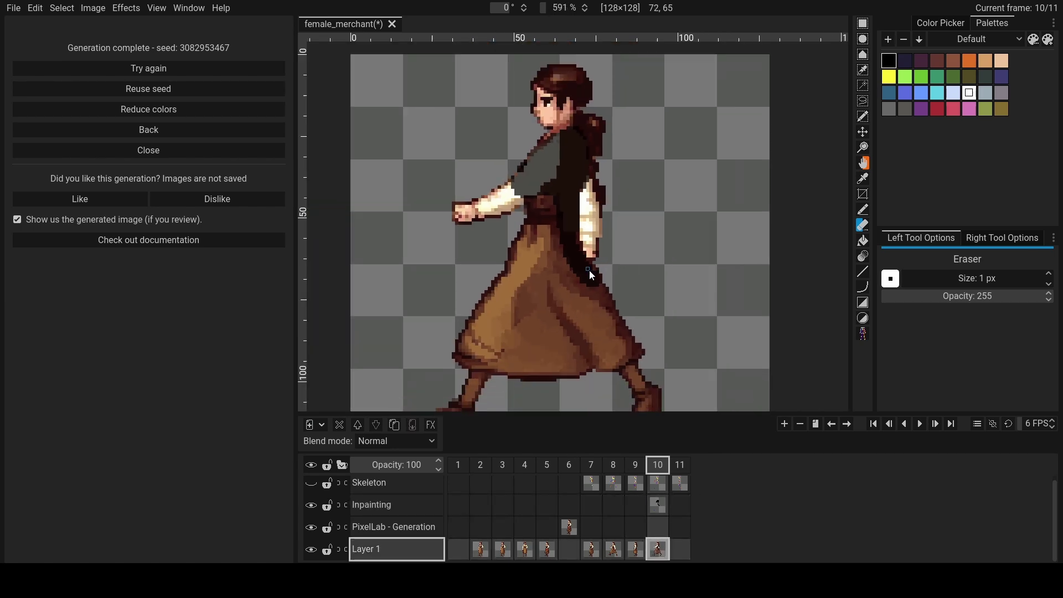
scroll(570, 265, down, 1)
- Turn on Use inpainting and start a generation from frame 8, then cancel it
click(614, 549)
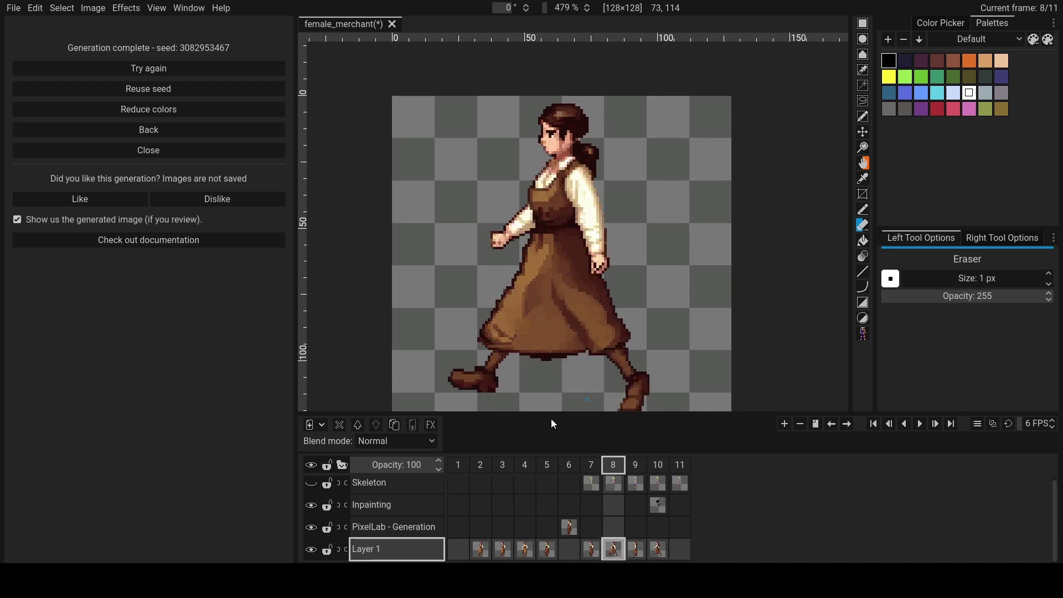
click(166, 131)
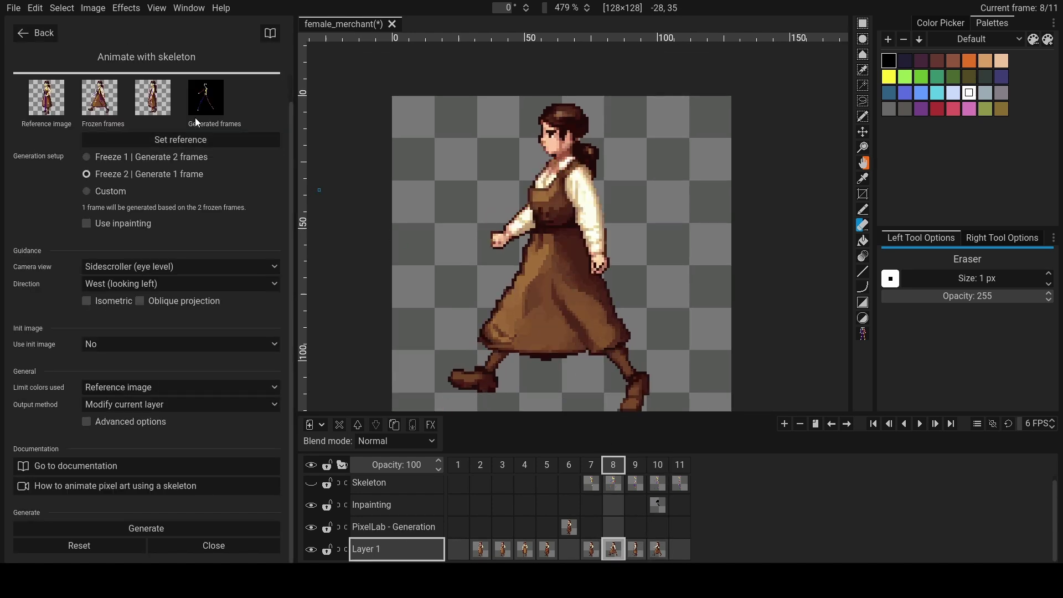
click(88, 225)
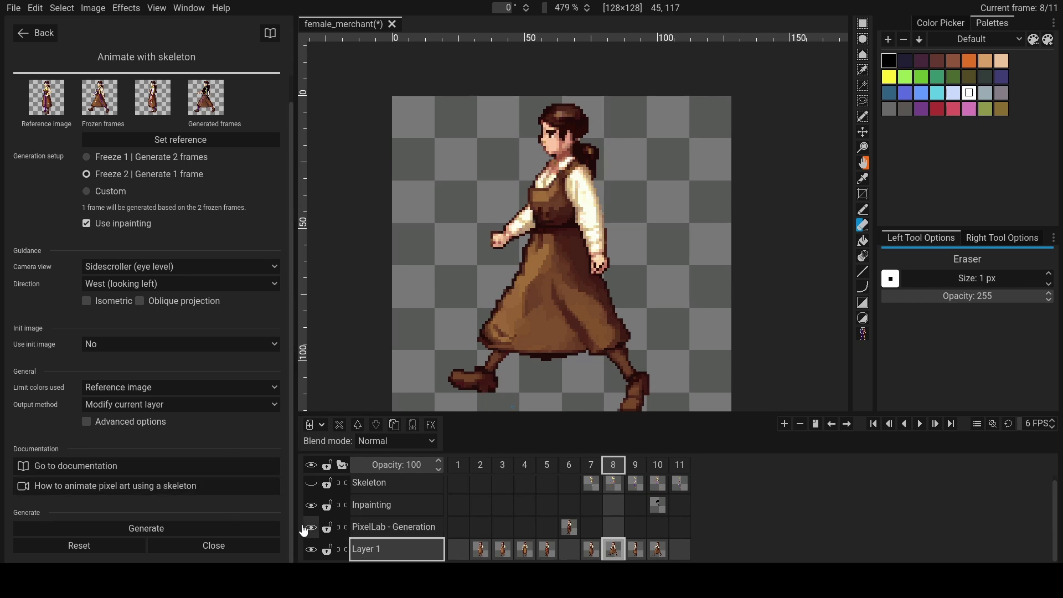
click(214, 532)
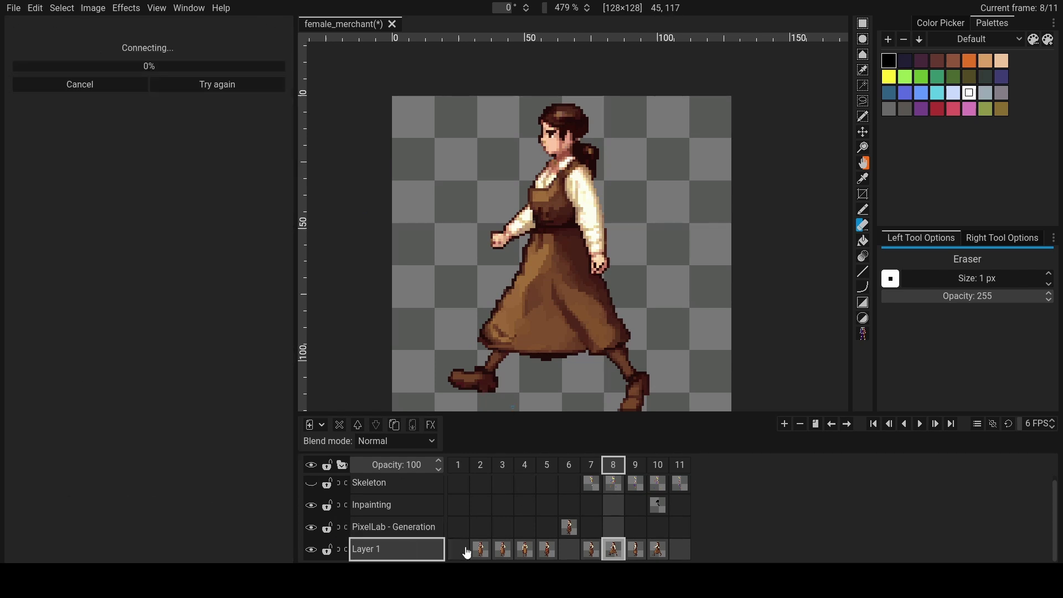
click(657, 549)
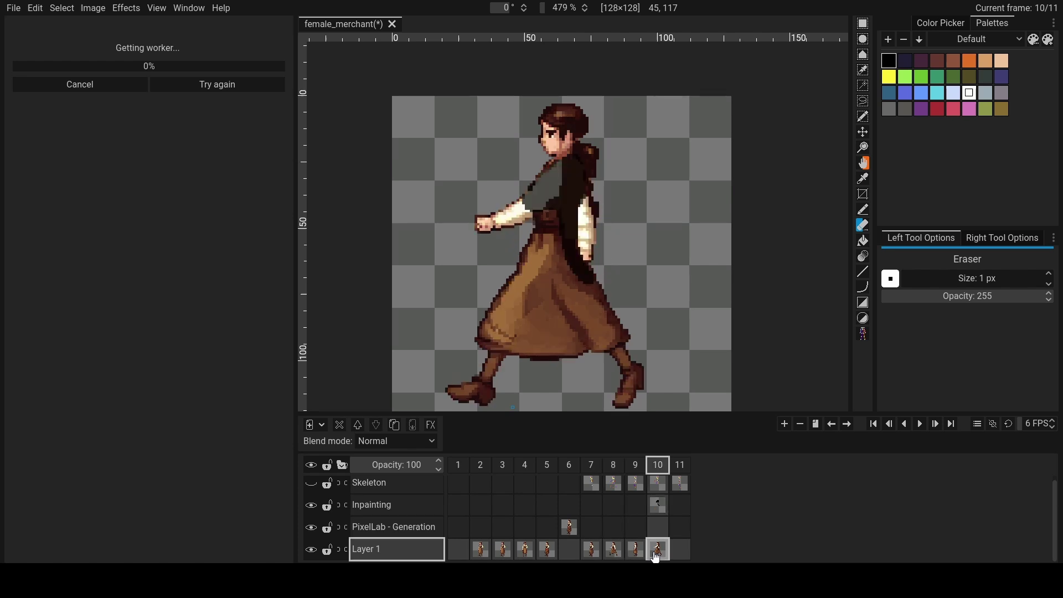
click(103, 86)
click(613, 549)
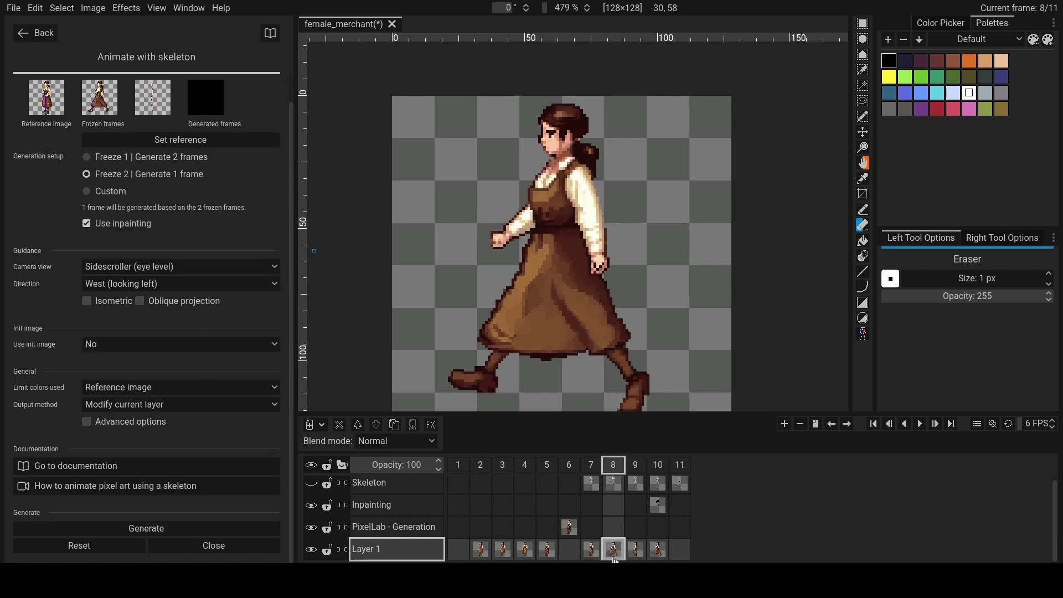
- Set Use init image to Yes, regenerate frame 10, and hide the Inpainting mask layer
click(107, 344)
click(94, 362)
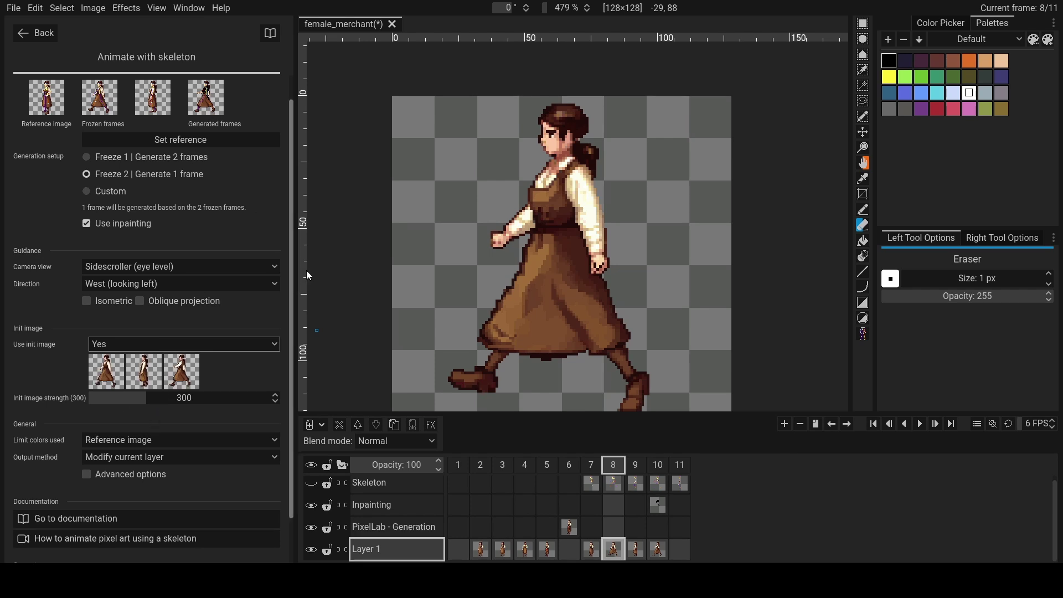
scroll(138, 542, down, 2)
click(144, 530)
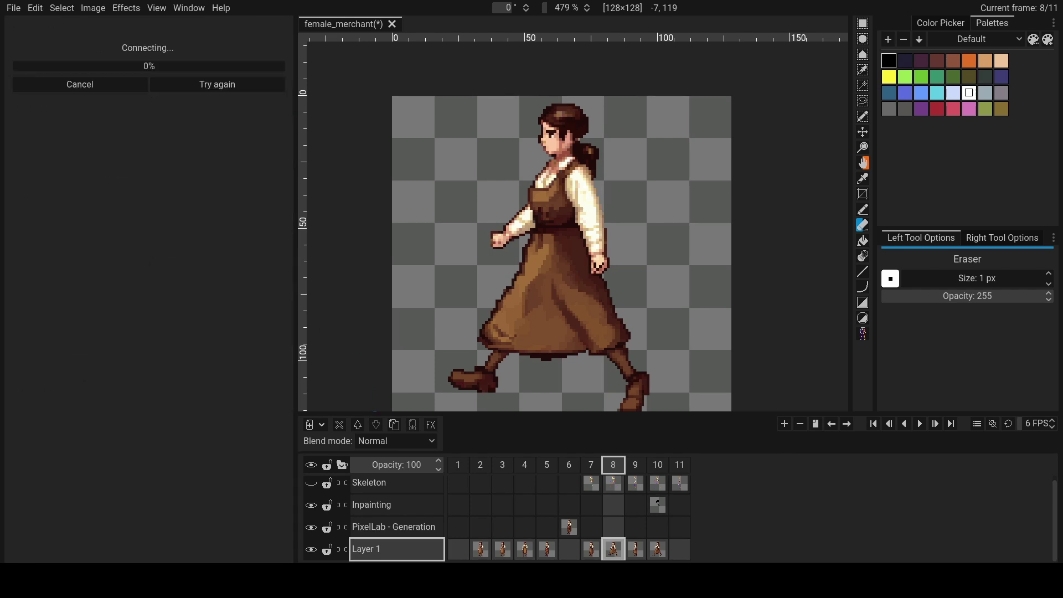
click(658, 551)
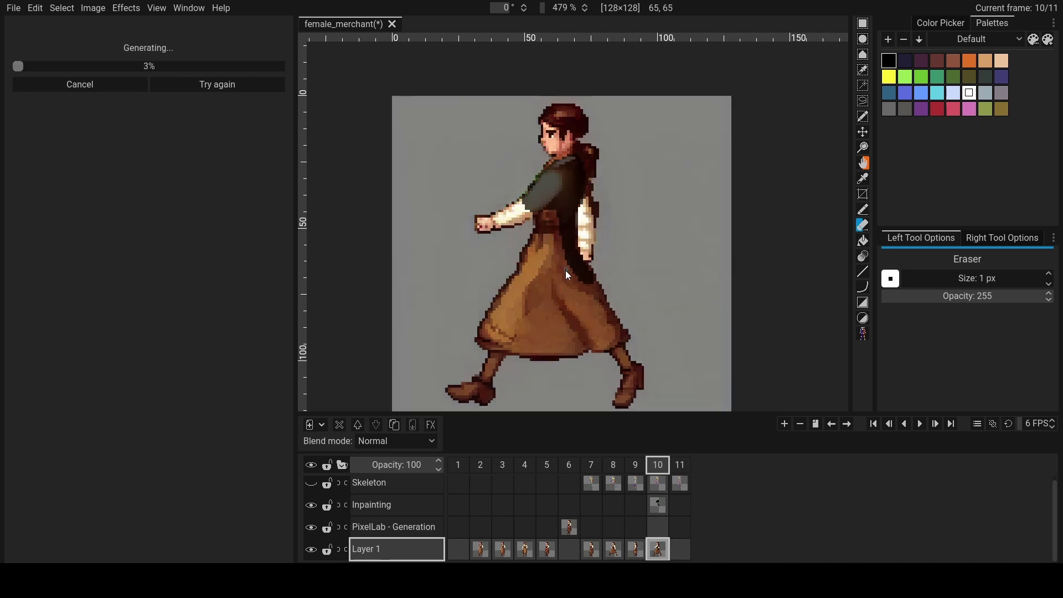
click(311, 483)
click(311, 505)
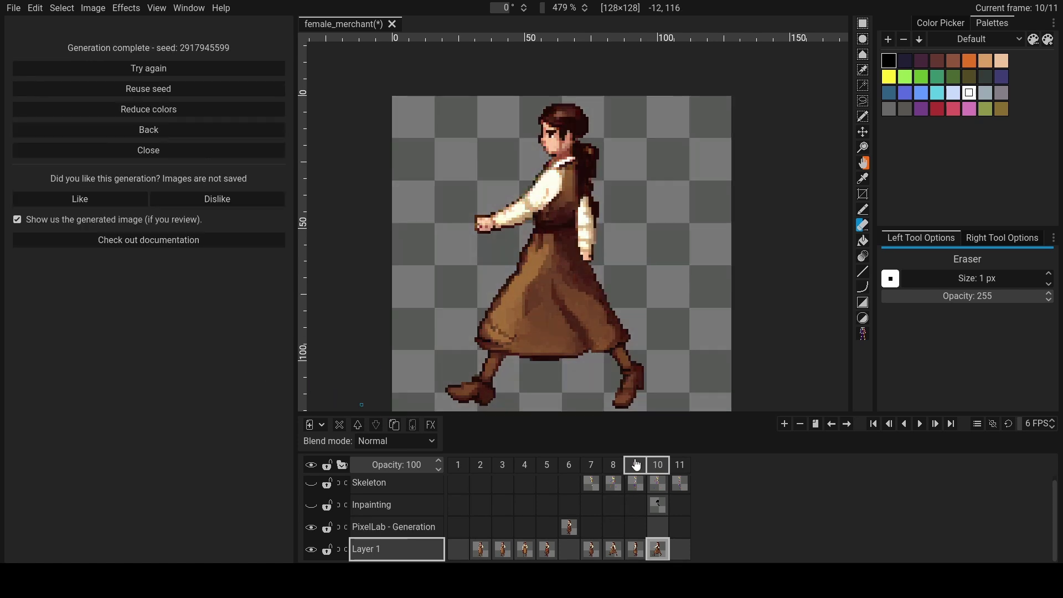
- Select frame 10's rear sleeve, nudge it two pixels right and one up, and commit
click(636, 465)
click(862, 23)
scroll(608, 178, up, 1)
mouse_move(602, 174)
mouse_down()
mouse_move(557, 230)
mouse_move(582, 208)
mouse_up()
click(659, 556)
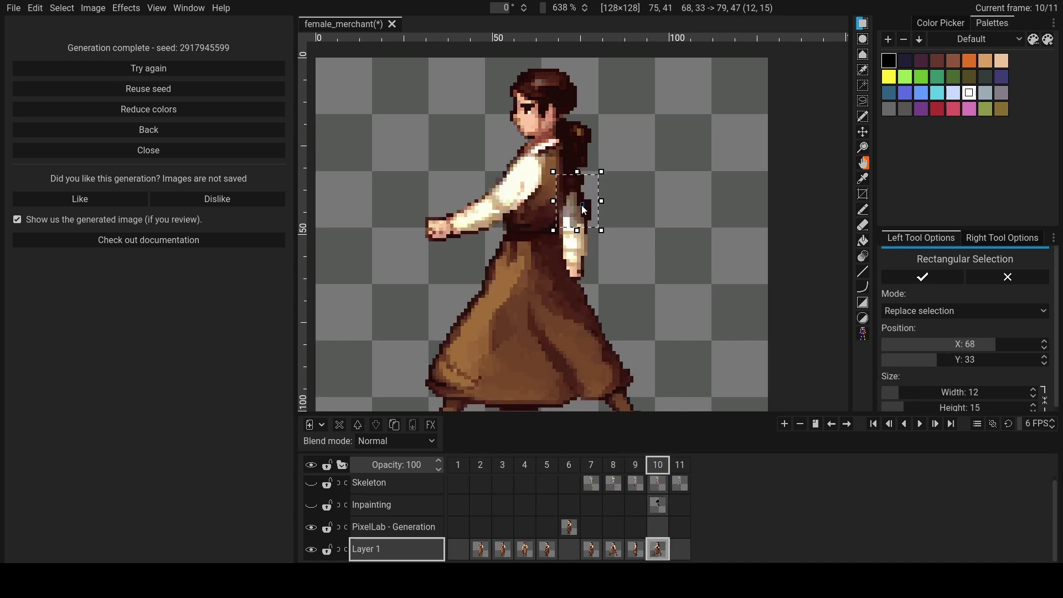
key(ctrl+z)
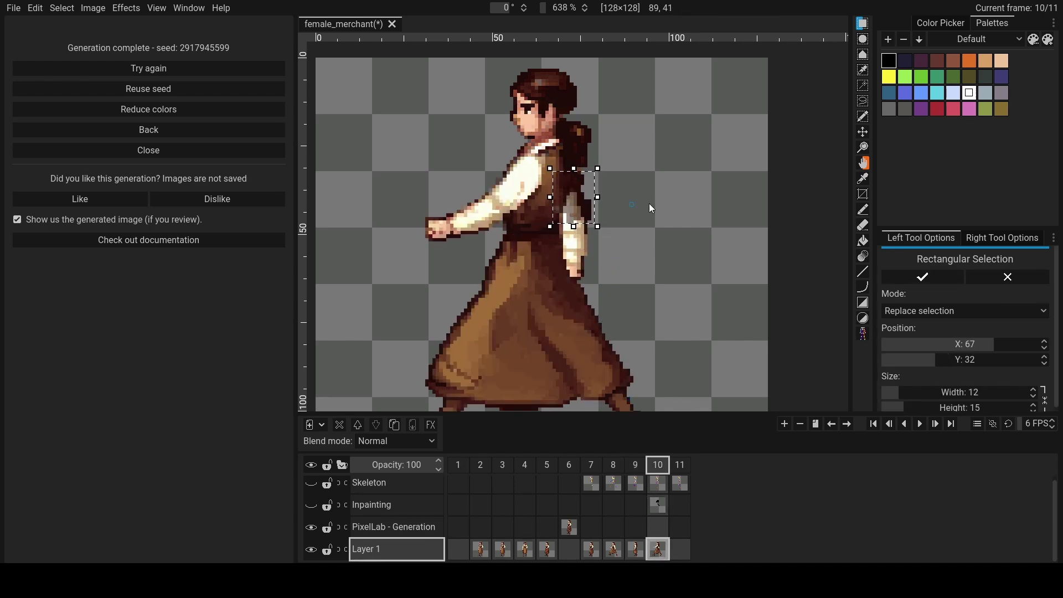
key(ctrl+z)
key(Right)
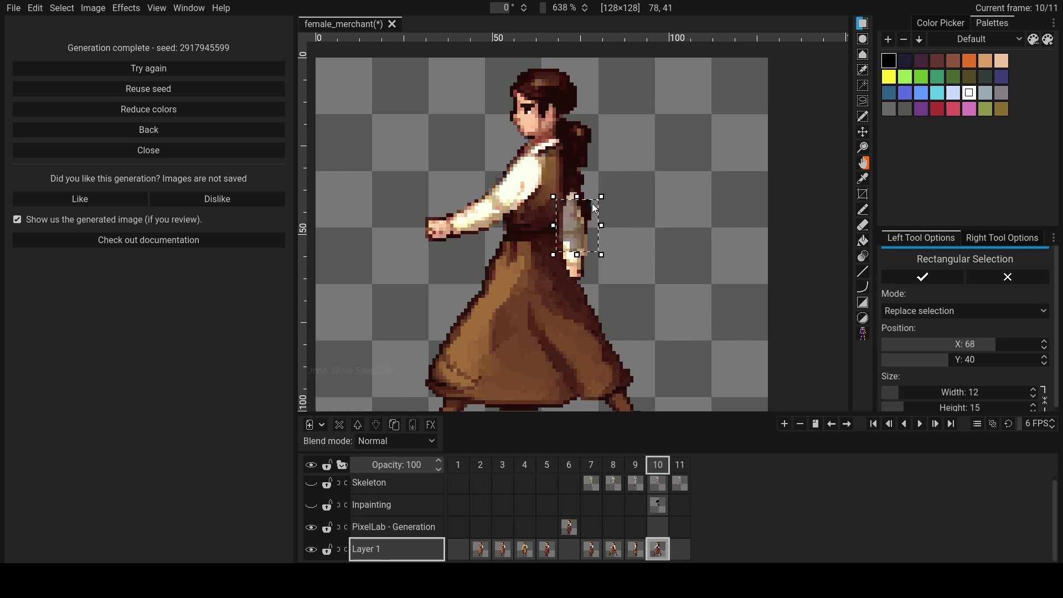
key(Right)
key(Right)
key(Up)
click(644, 191)
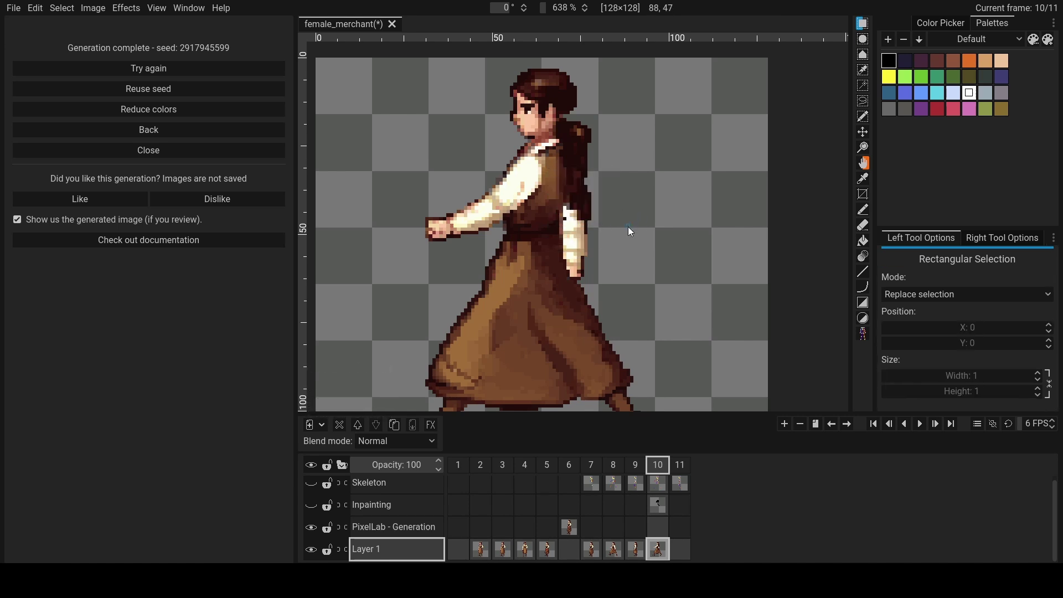
scroll(626, 229, down, 2)
scroll(605, 291, down, 1)
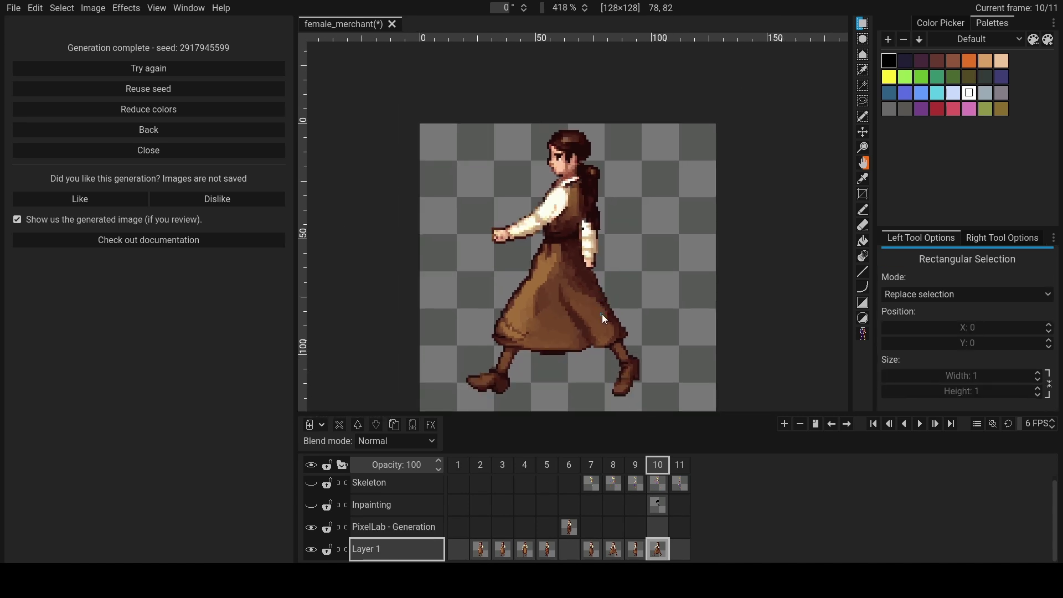
- Turn off inpainting and init images in Animate with skeleton, then generate
click(150, 150)
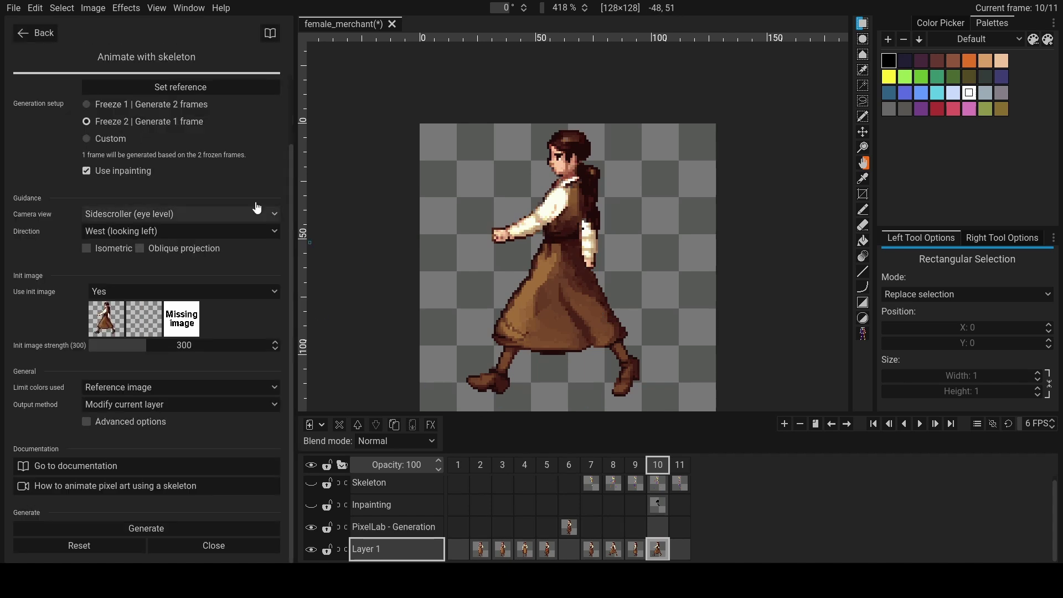
click(88, 170)
click(160, 373)
click(124, 405)
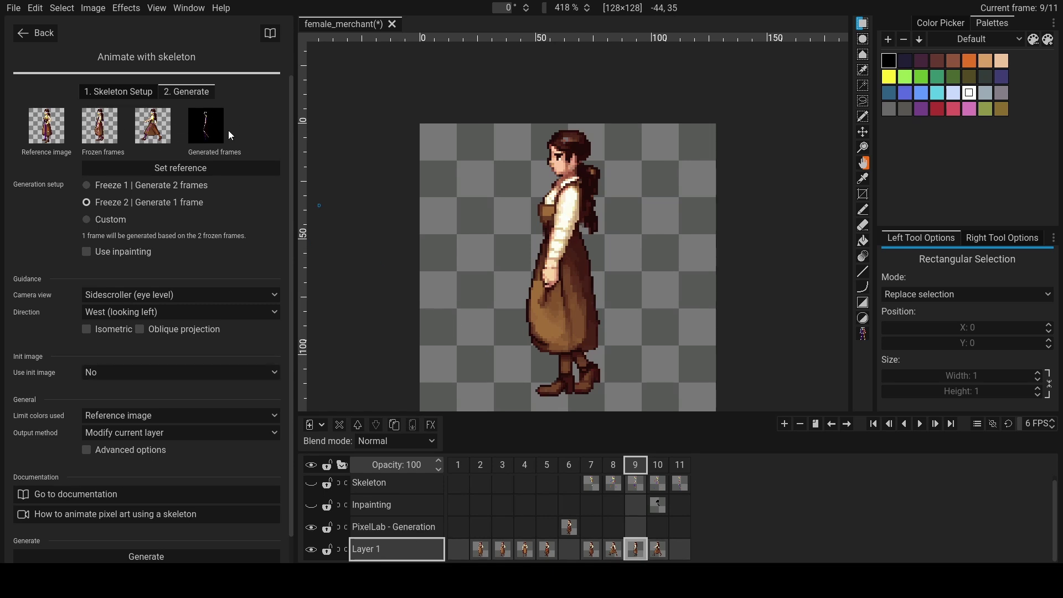
scroll(196, 266, down, 1)
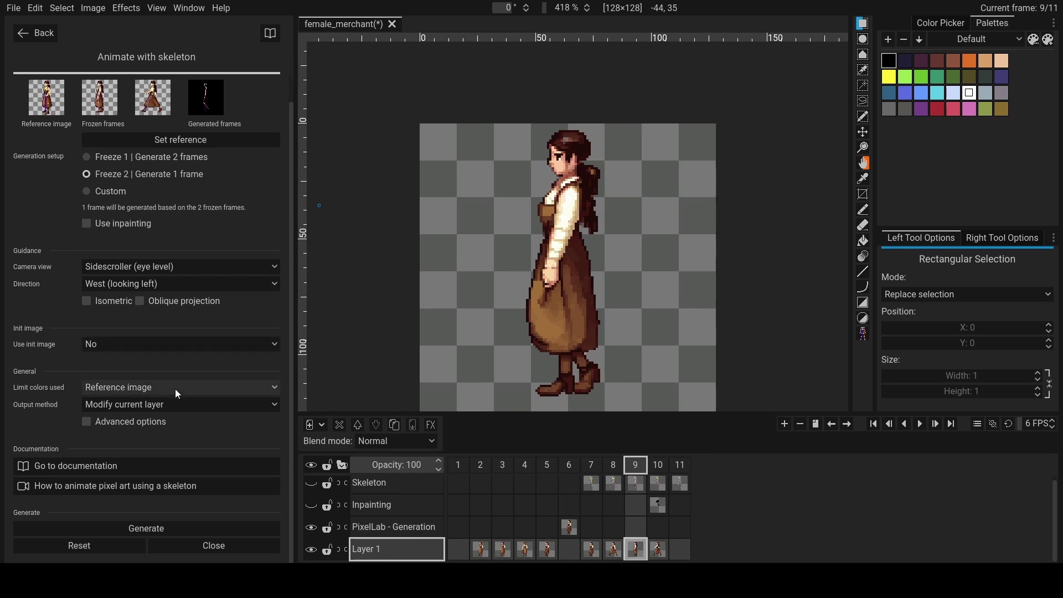
click(138, 530)
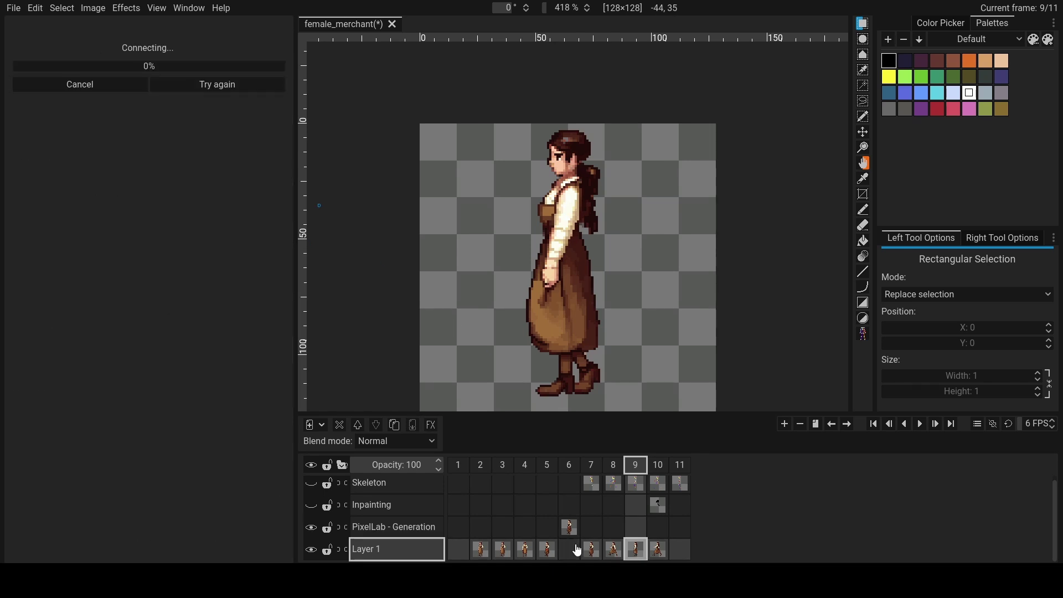
- Flip between frames 10 and 11 while the new pose generates
click(656, 549)
click(678, 552)
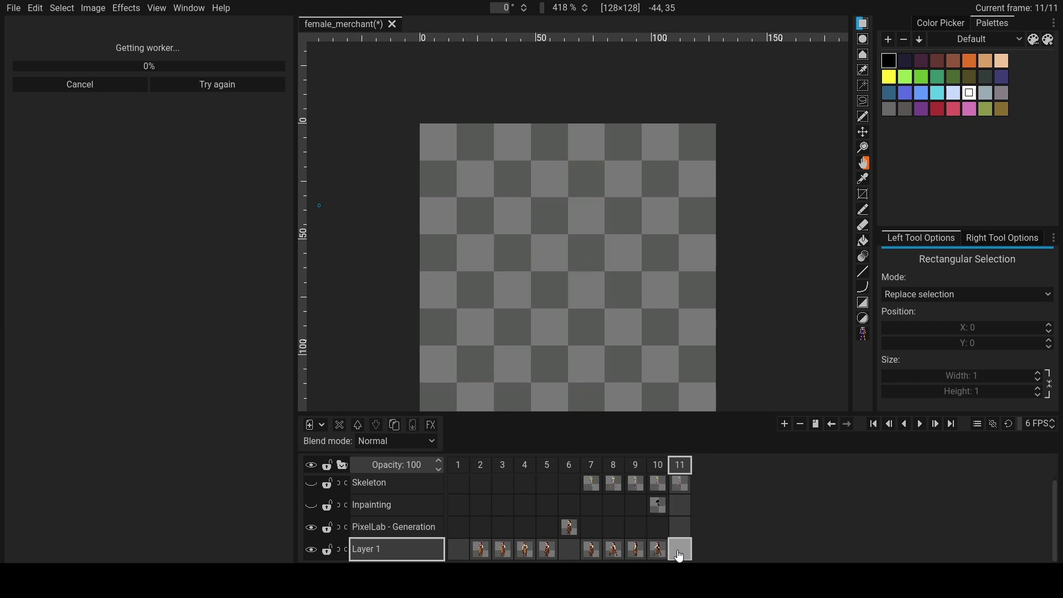
click(311, 483)
drag(343, 306, 339, 262)
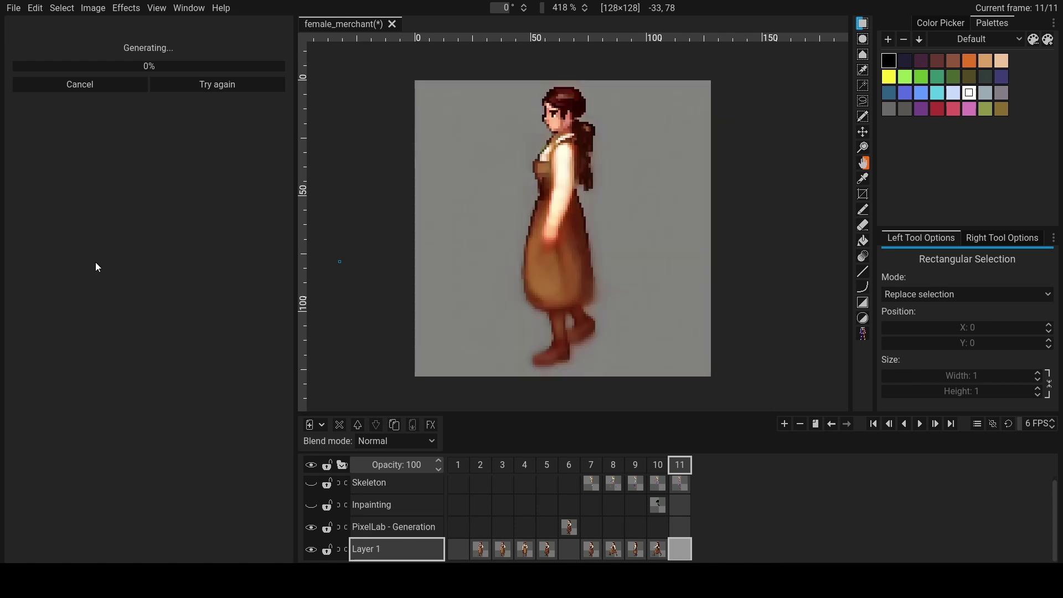
click(657, 549)
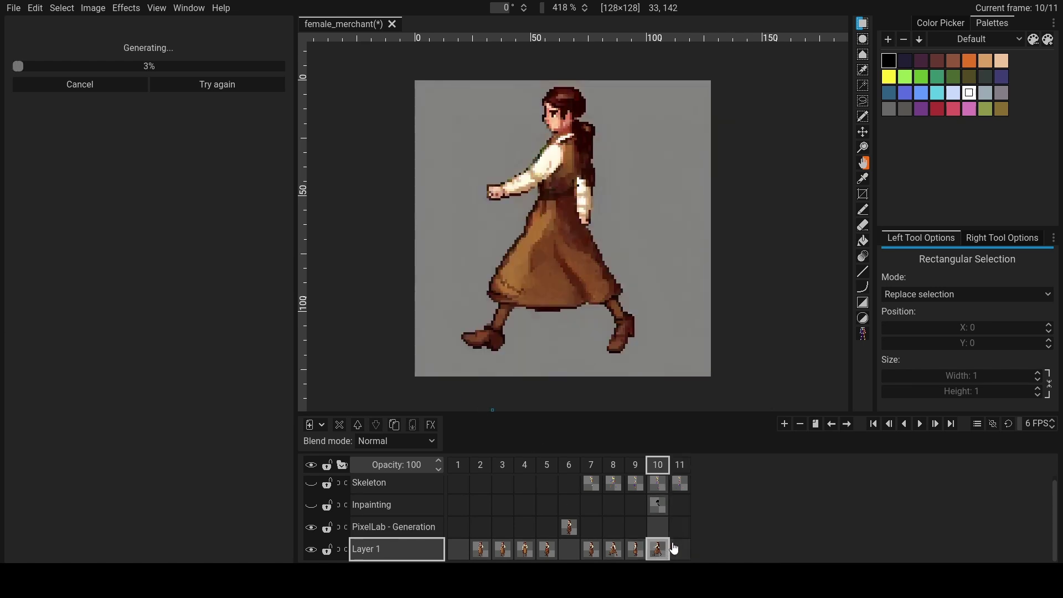
click(676, 550)
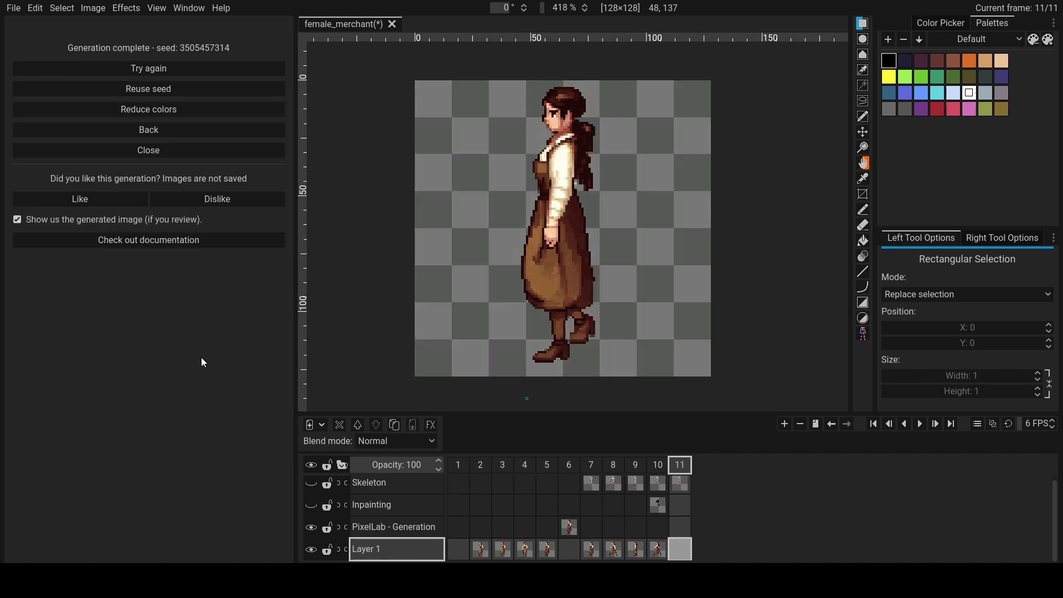
- Reopen the skeleton settings and compare frames 10 and 11, then jump to frame 8
click(657, 466)
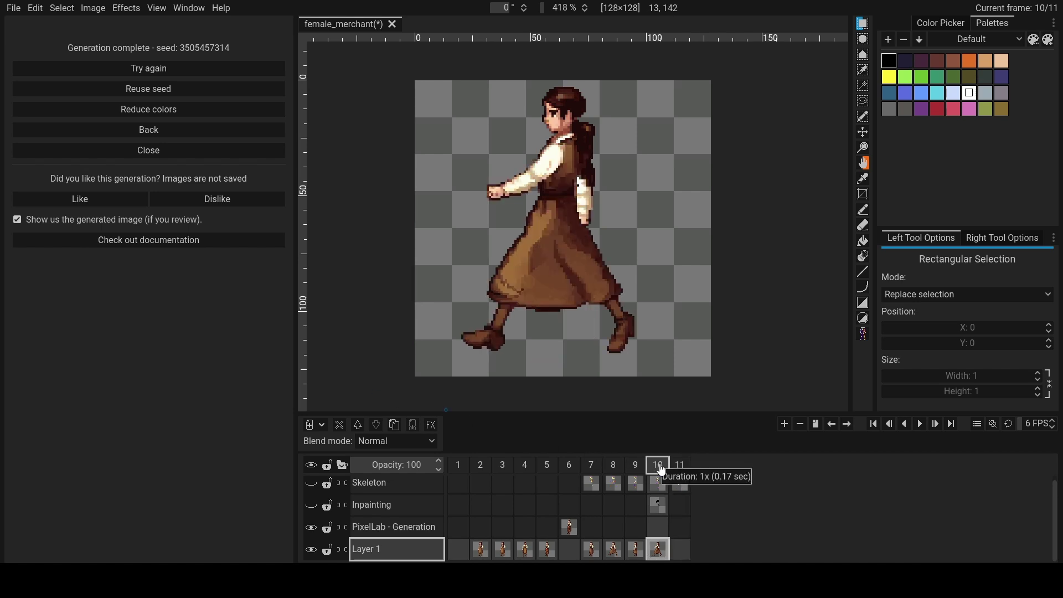
click(157, 130)
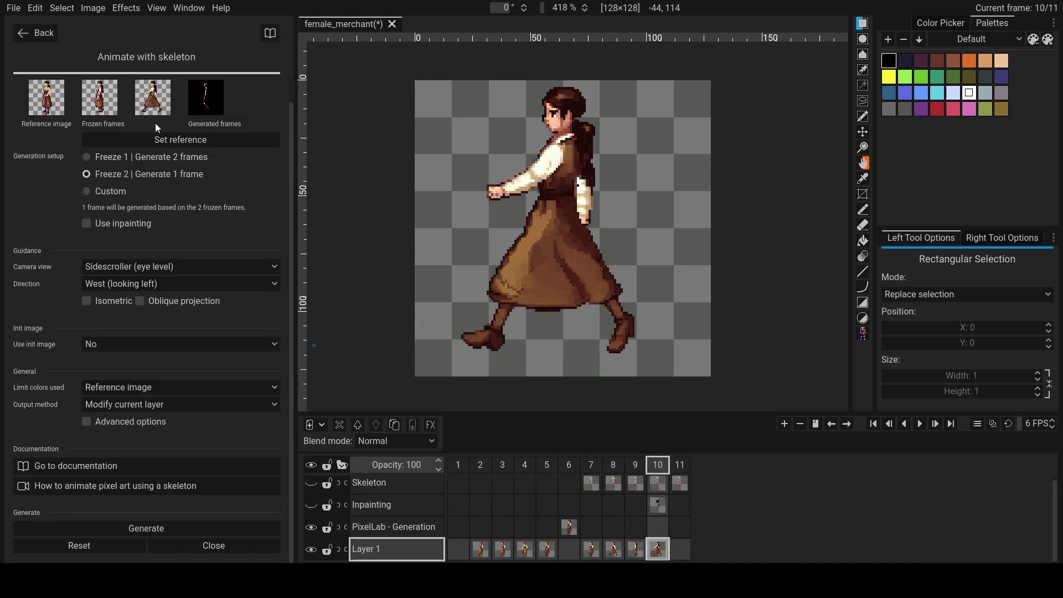
click(657, 505)
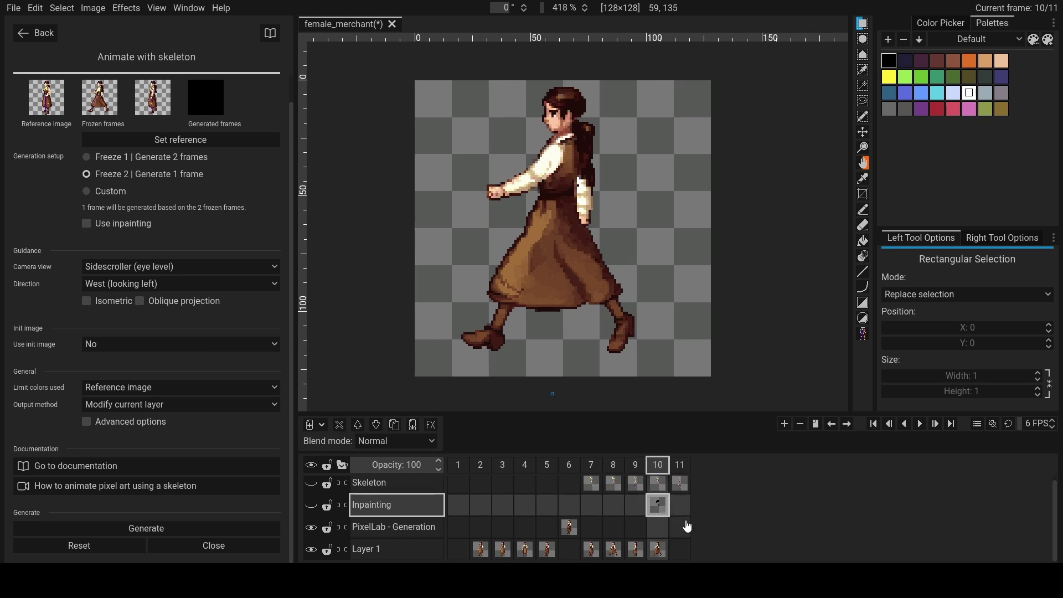
click(680, 549)
click(661, 511)
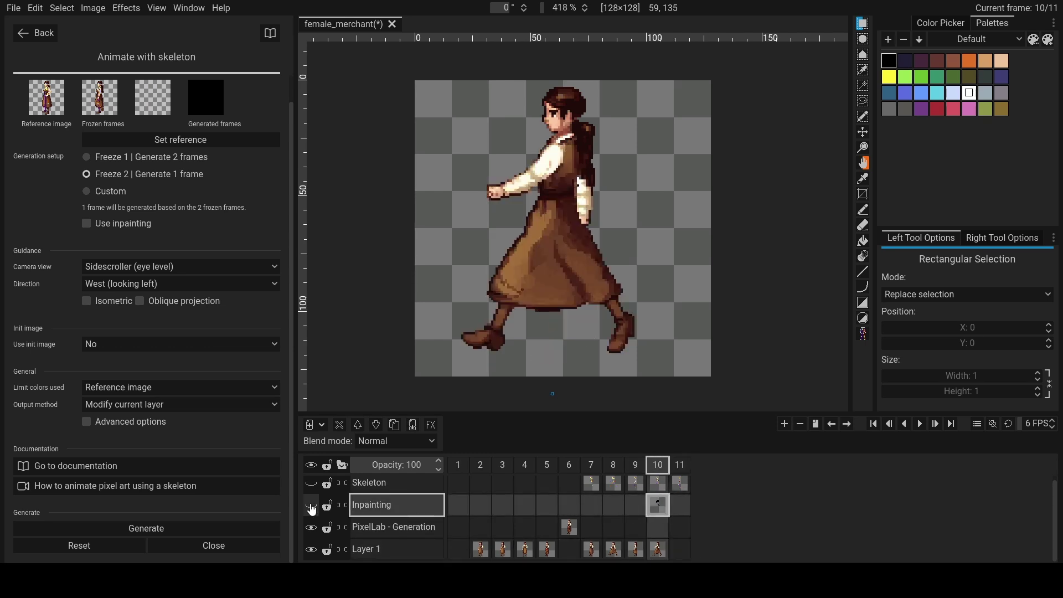
click(680, 548)
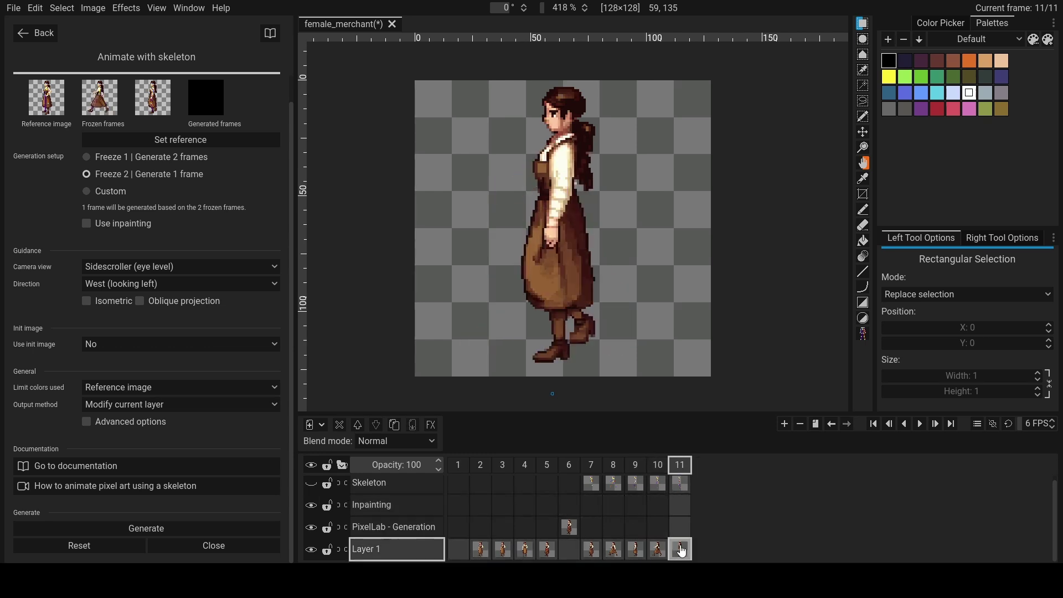
click(612, 466)
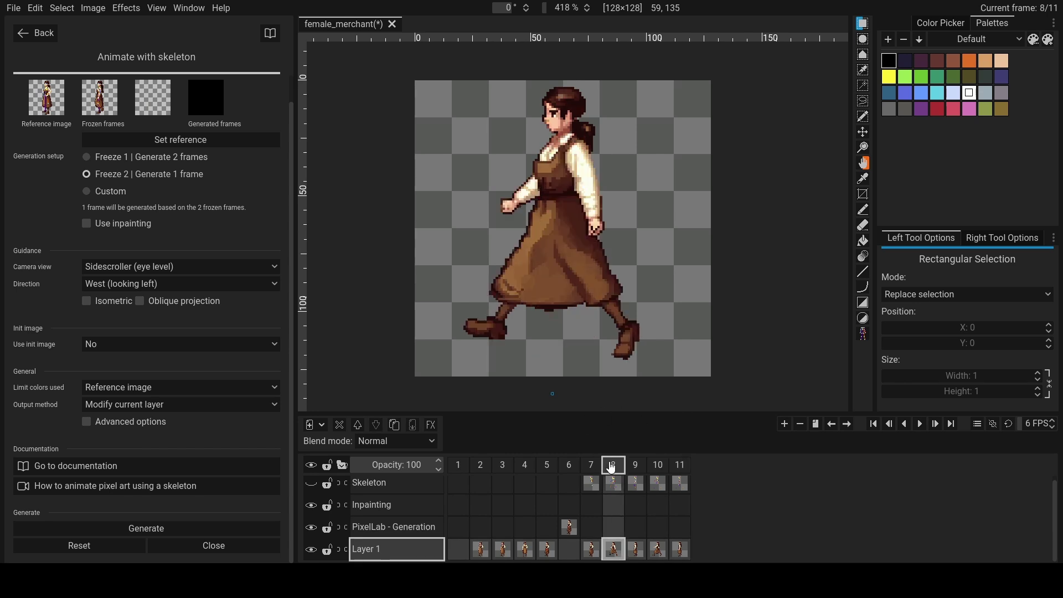
- Create a new tag covering frames 8 to 11
shift+click(680, 465)
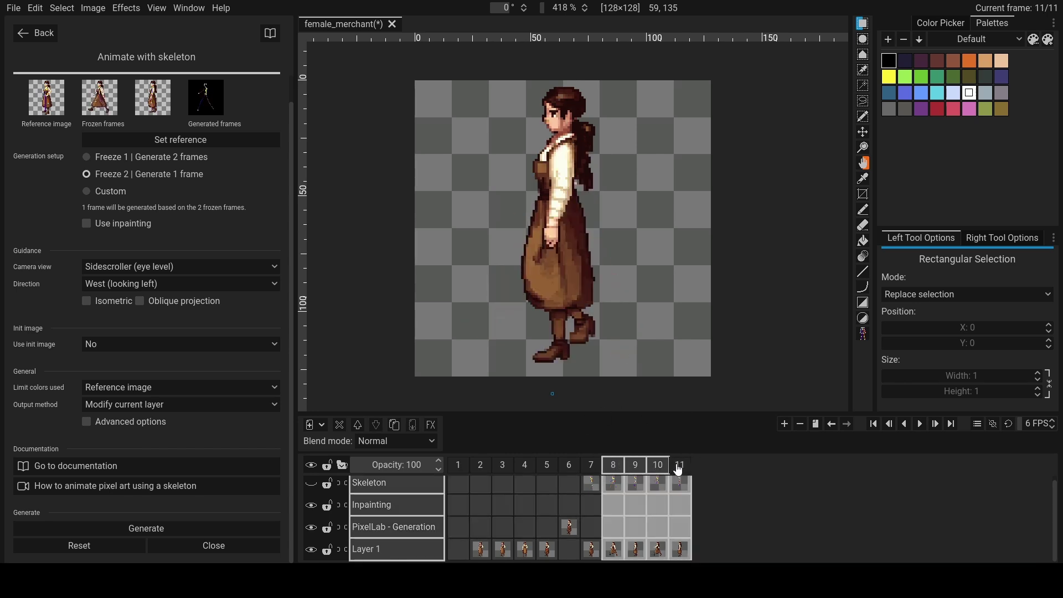
right_click(680, 466)
click(715, 517)
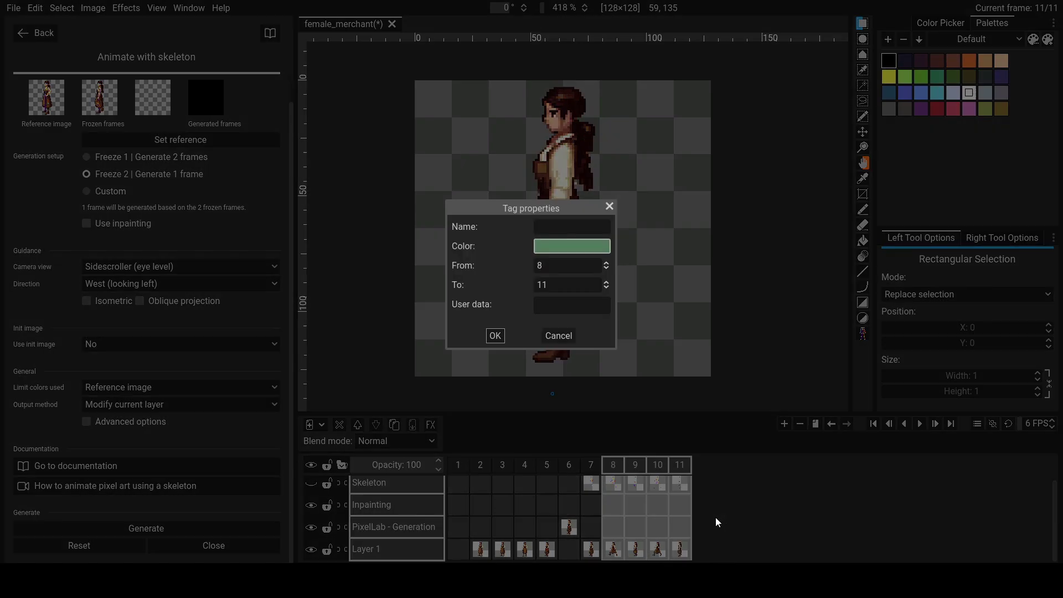
click(495, 336)
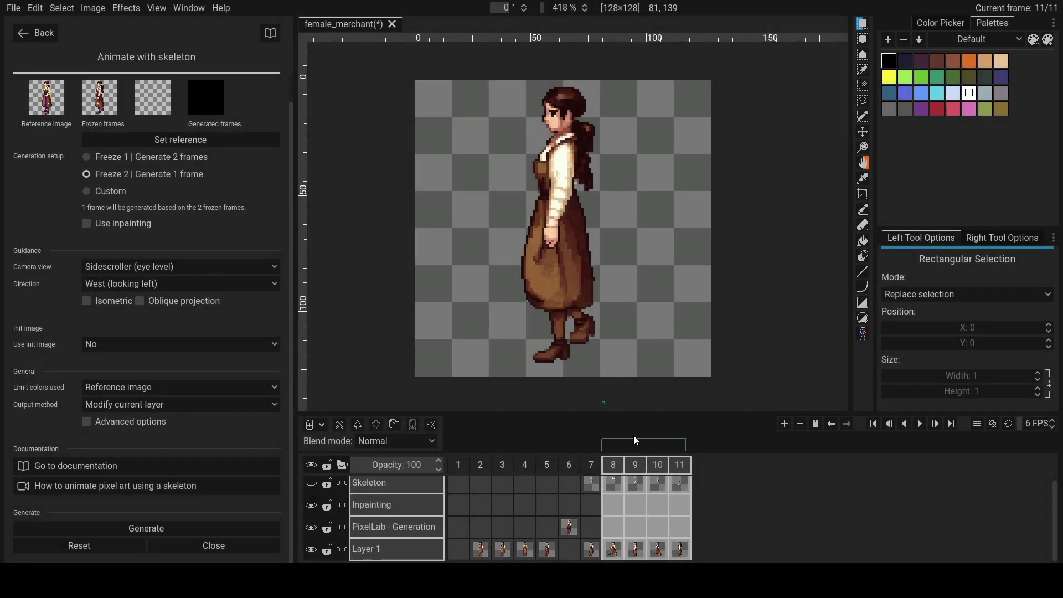
- Set the frame duration of frames 8–11 to 1.5 in Frame Properties
right_click(620, 466)
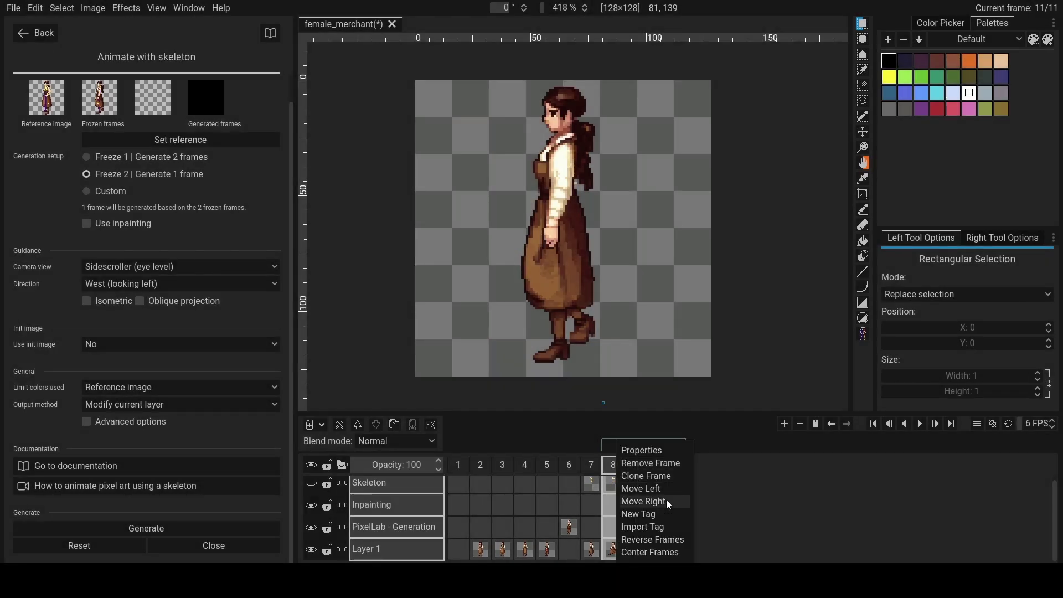
click(649, 454)
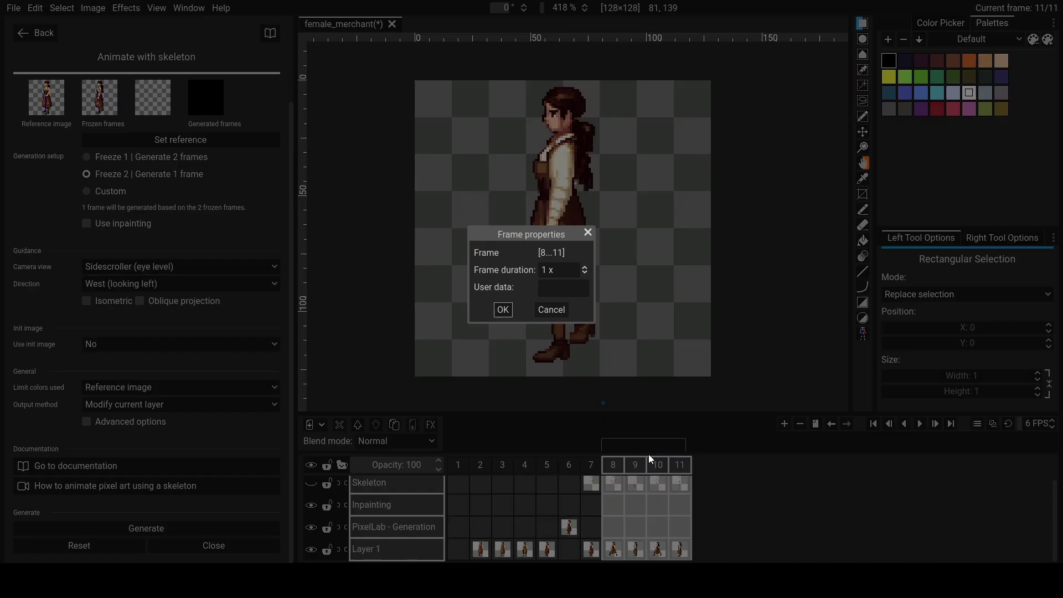
click(554, 271)
click(504, 310)
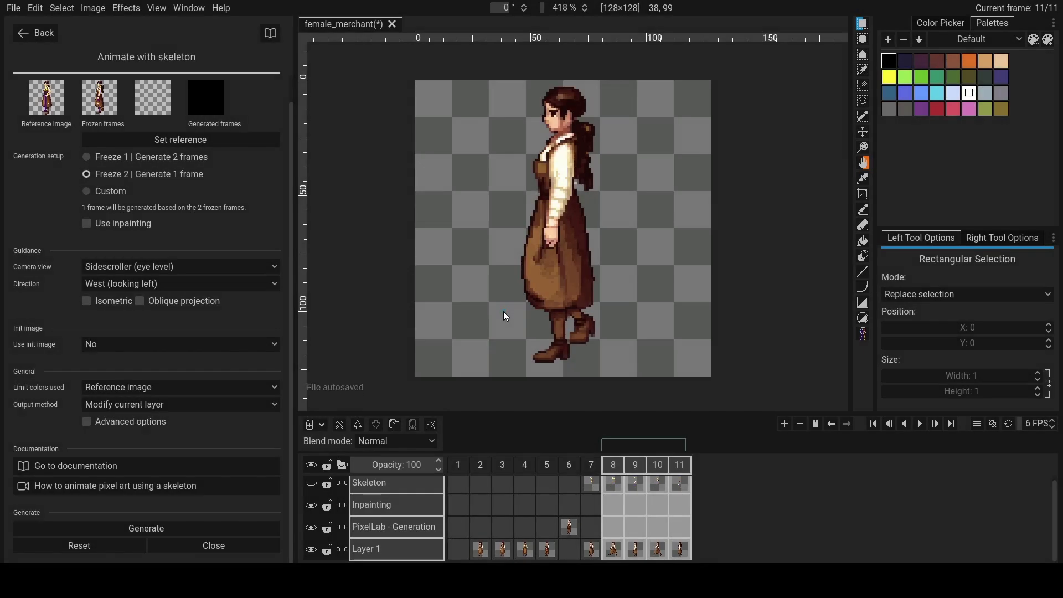
- Play back the walk to check the timing, then pause and view frames 9 and 8
click(921, 423)
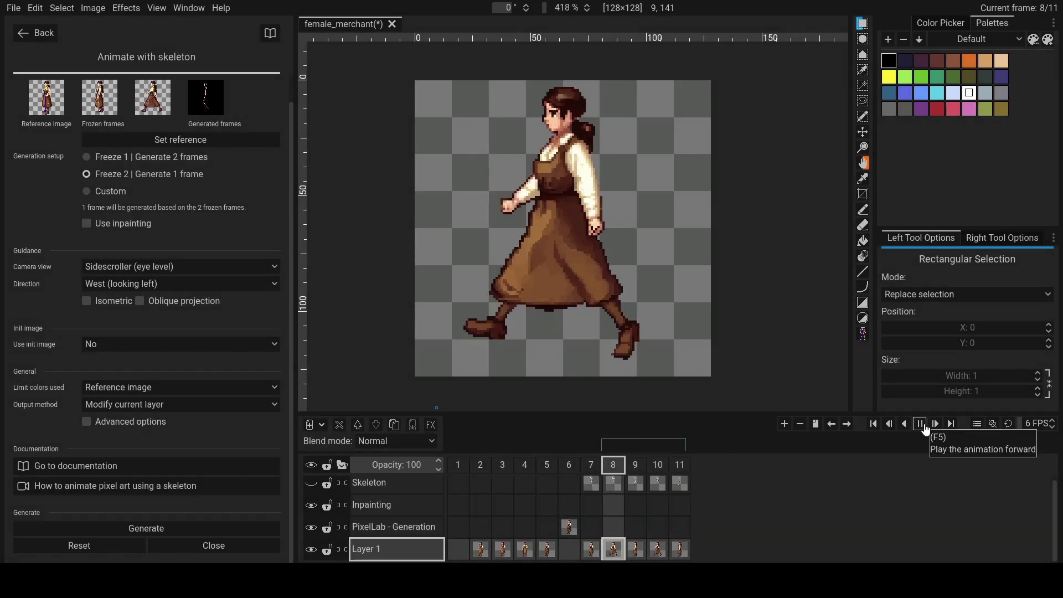
click(922, 425)
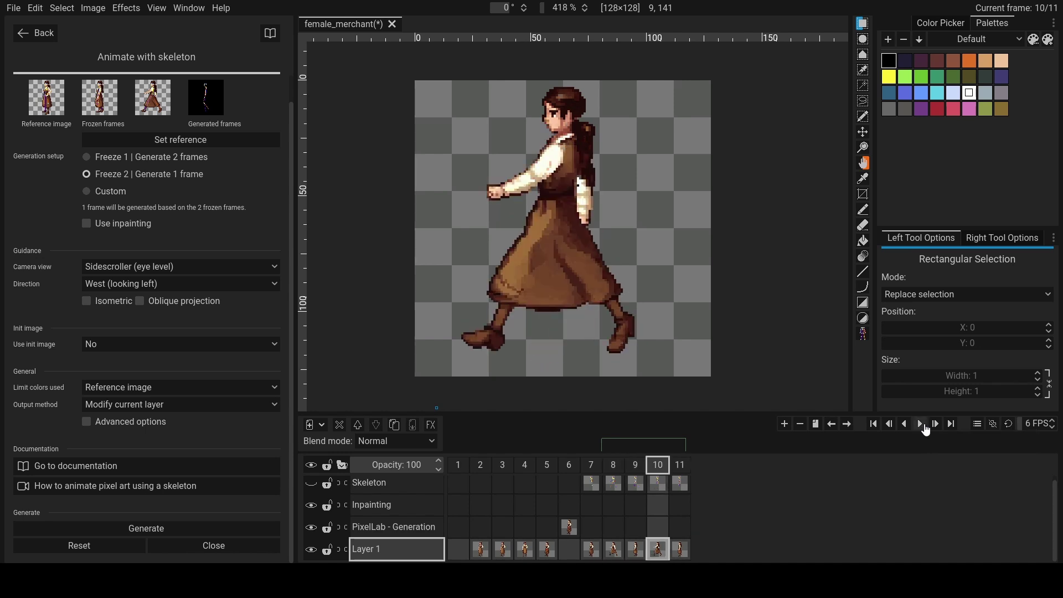
click(630, 469)
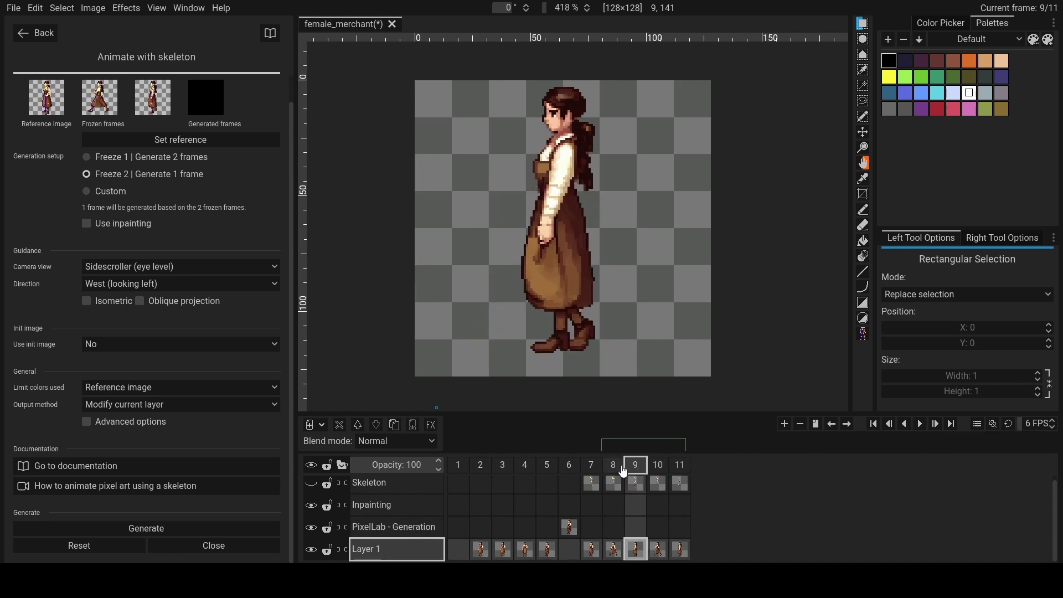
click(617, 469)
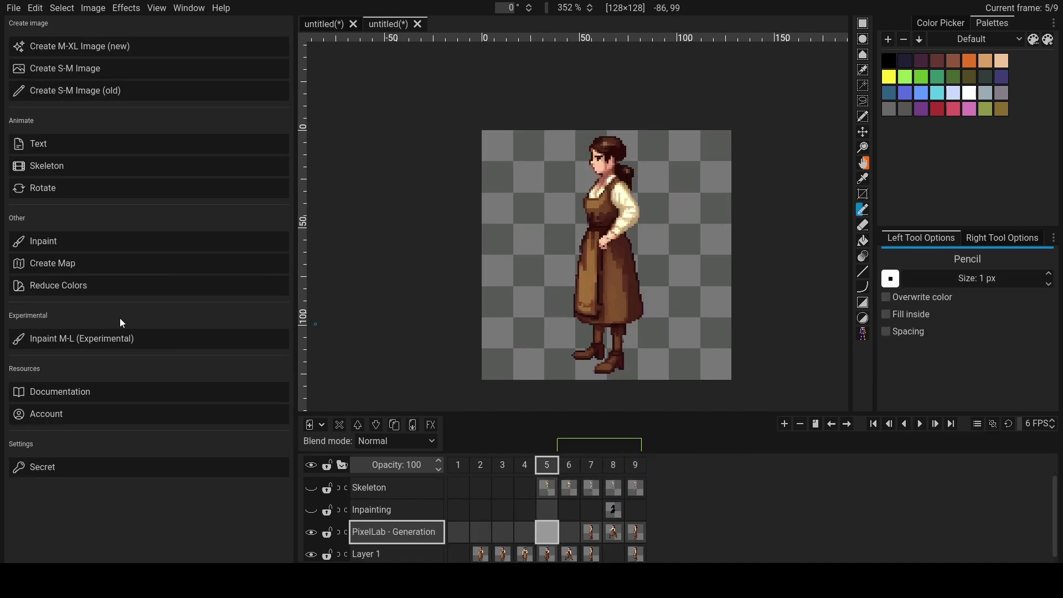
- Describe the merchant as carrying a basket of red apples and pick a black pencil on frame 5's Inpainting layer
click(63, 242)
drag(150, 190, 40, 179)
text(female merchant carrying a basket)
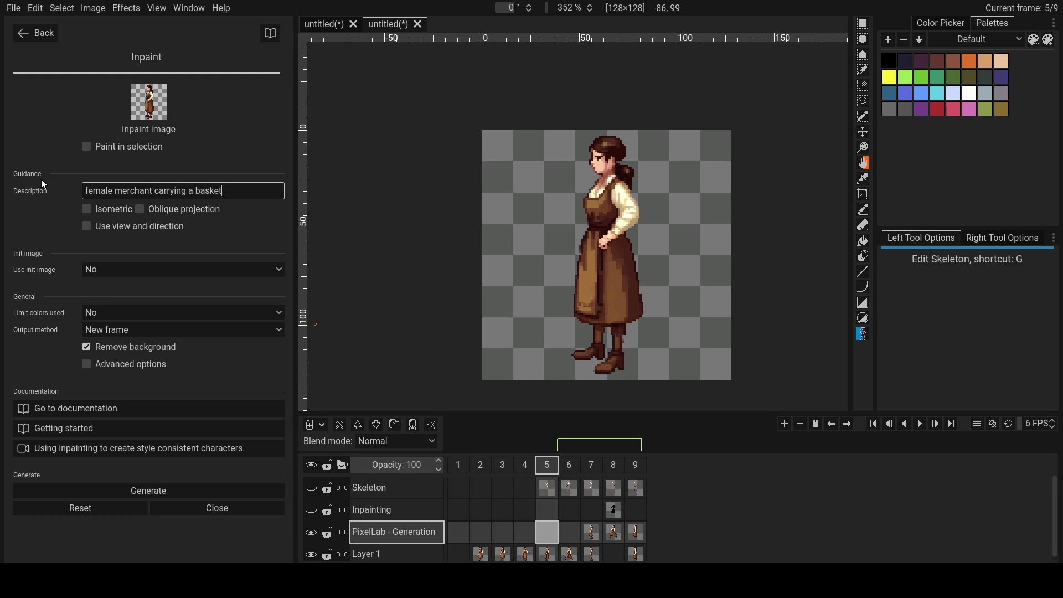
key(Return)
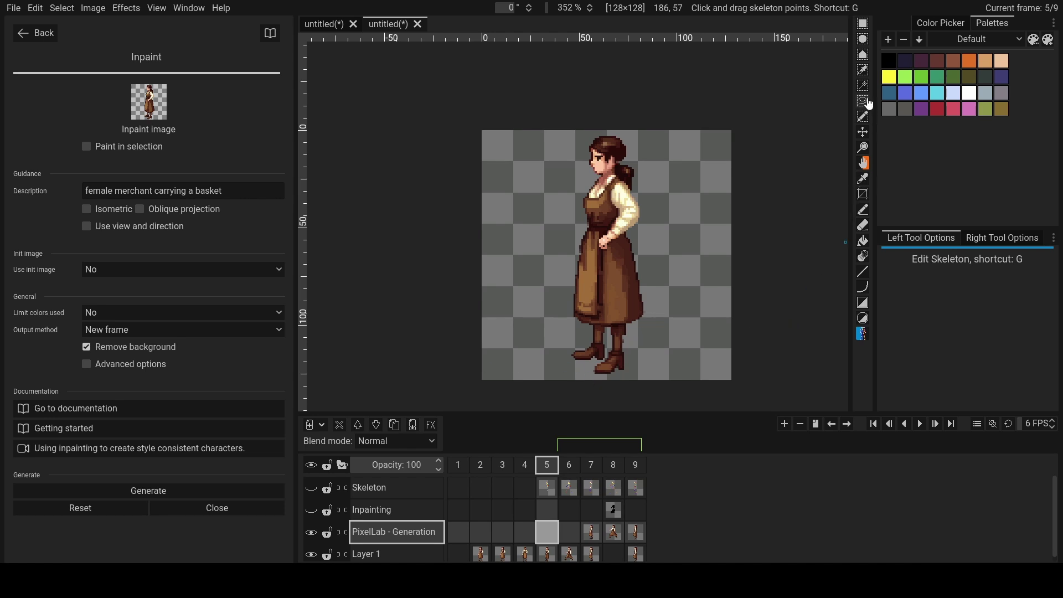
click(864, 210)
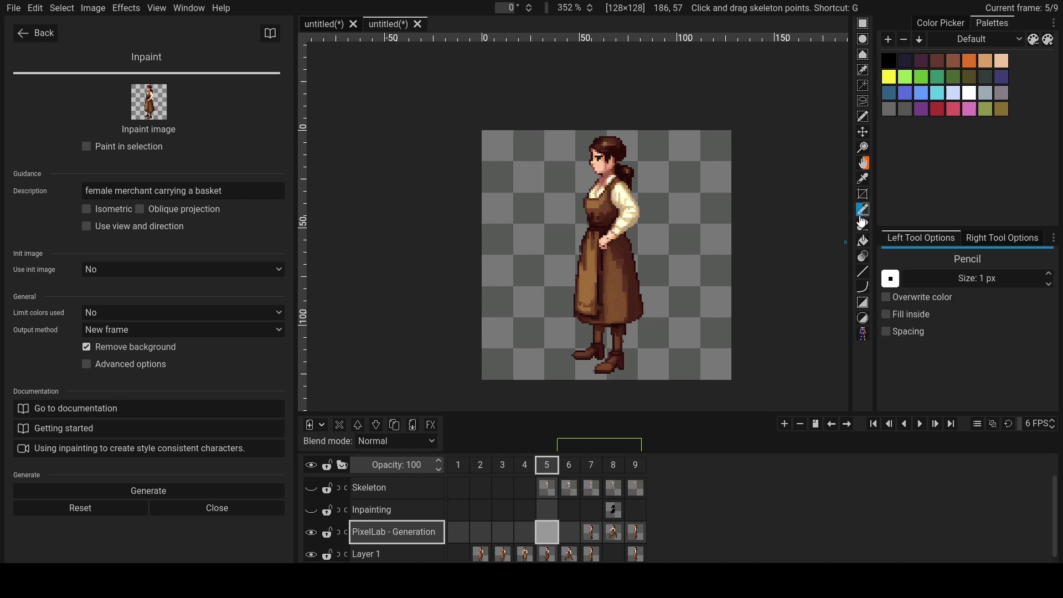
click(554, 512)
scroll(977, 279, up, 10)
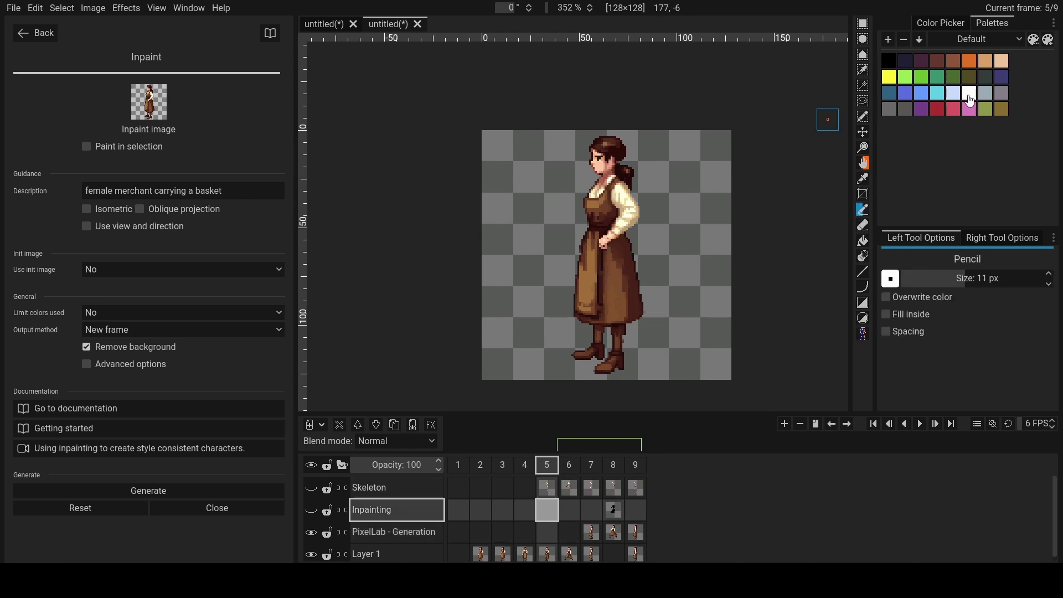
click(888, 60)
- Show the Inpainting layer, mask the apron and skirt, and tidy the description's ending
click(311, 509)
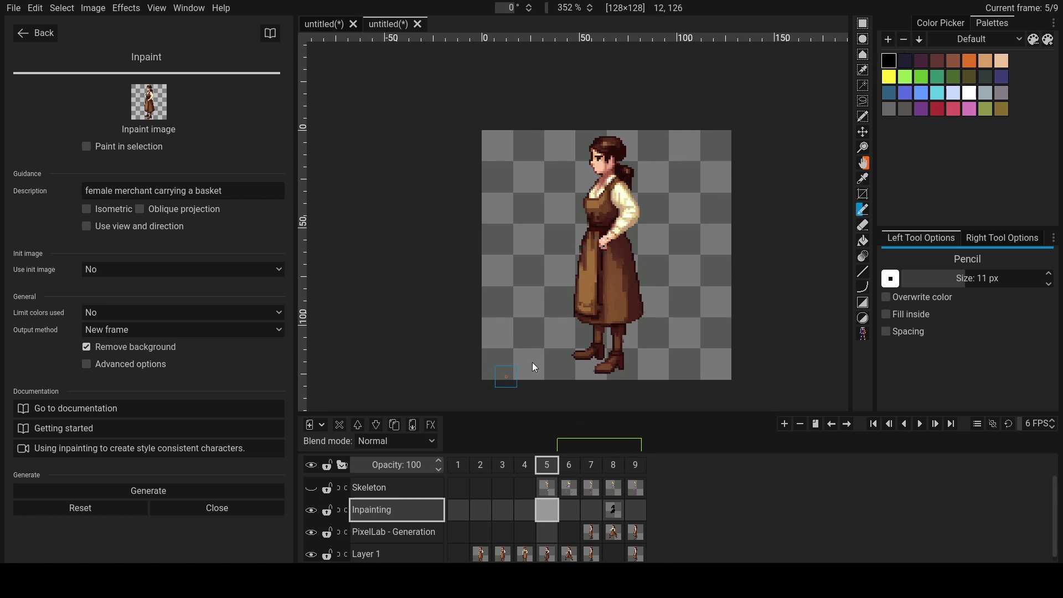
click(599, 260)
drag(602, 258, 612, 258)
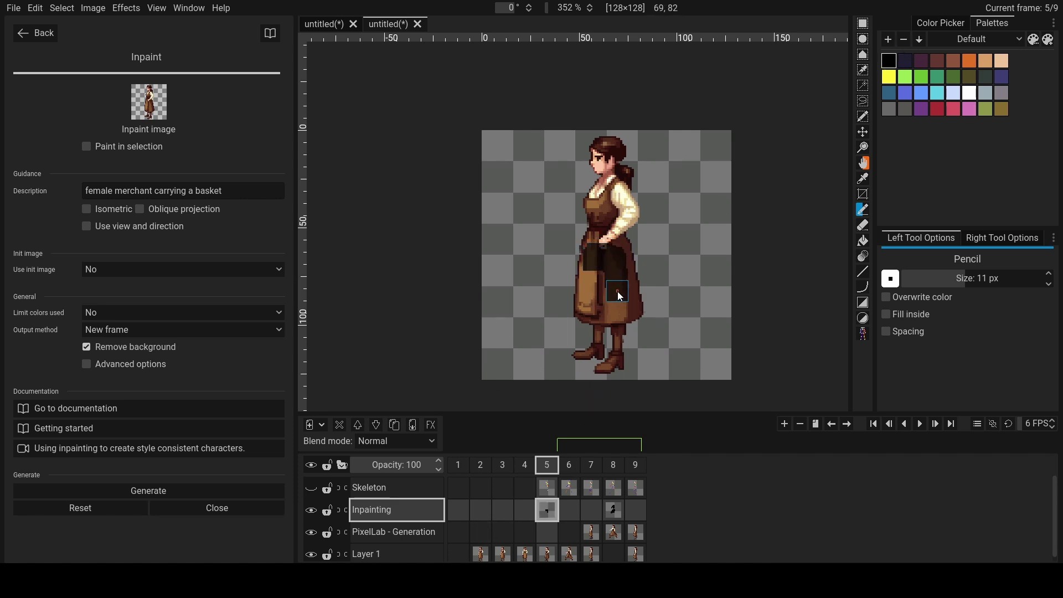
drag(616, 295, 593, 282)
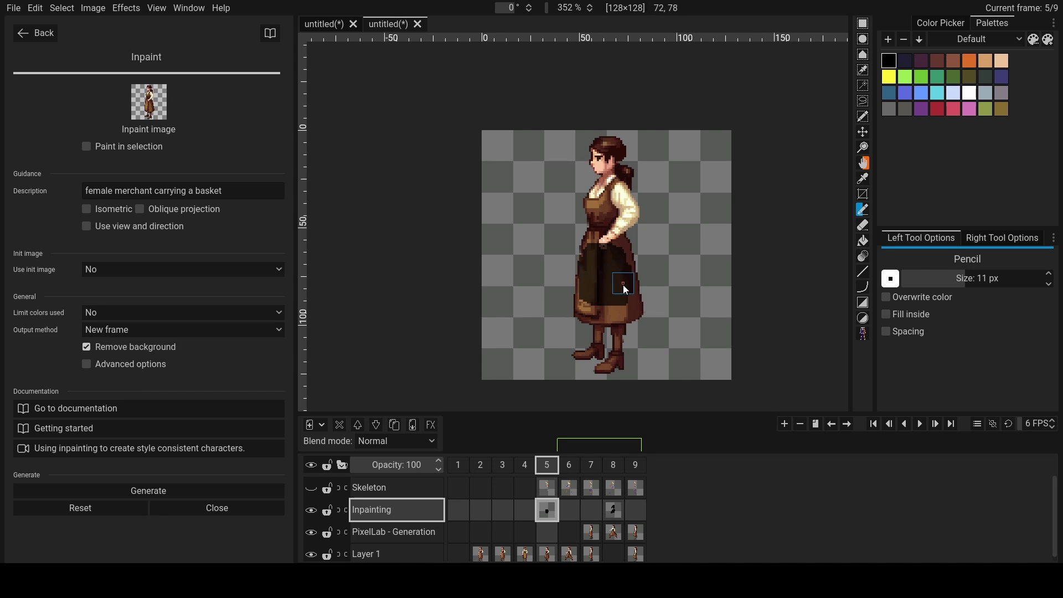
click(235, 190)
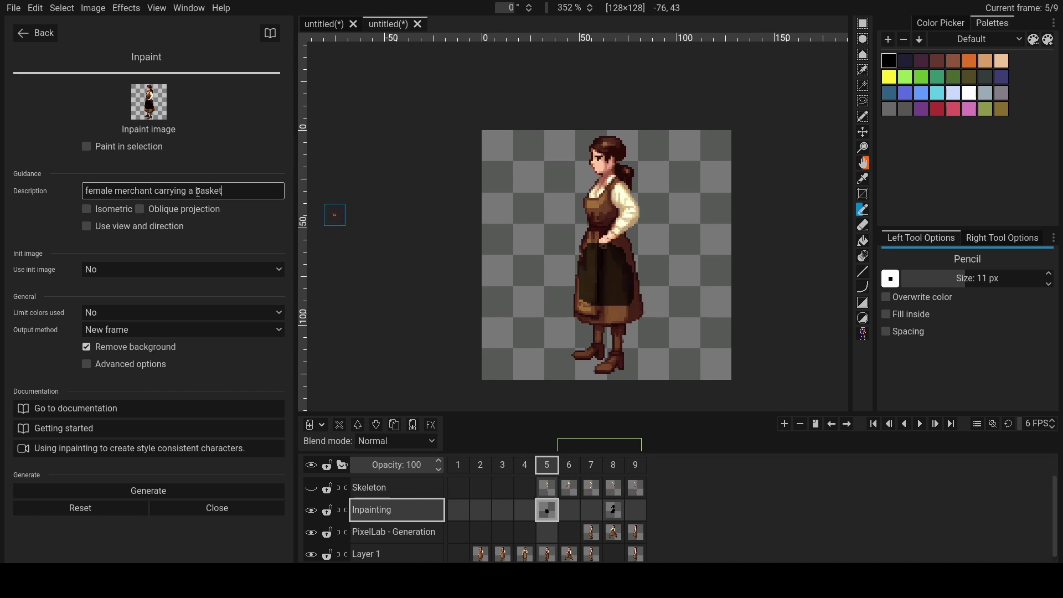
text(full of appl)
key(BackSpace)
key(BackSpace)
key(BackSpace)
text(red apples)
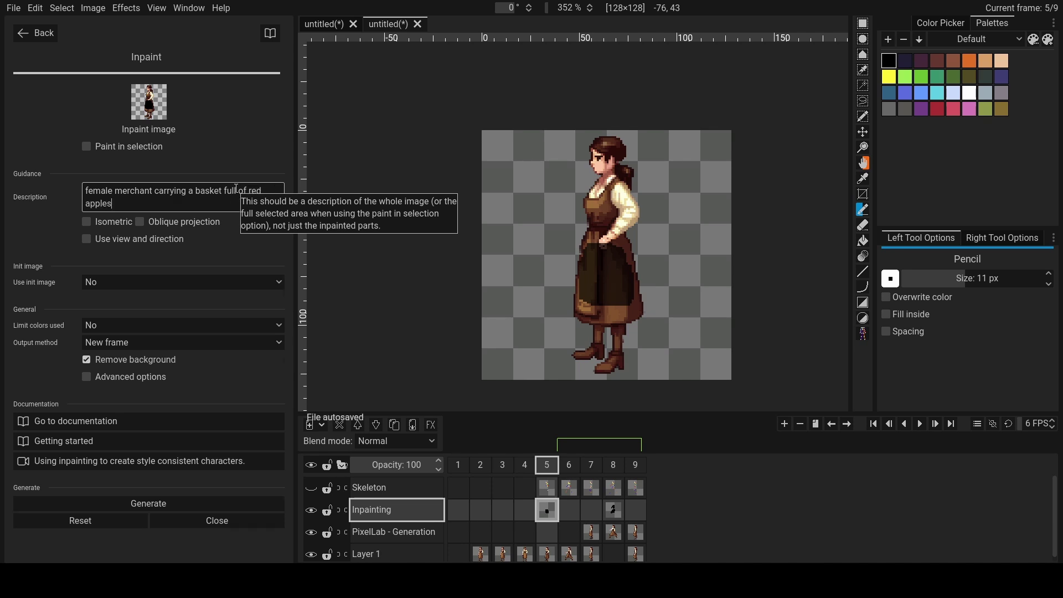
- Run the red-apple basket inpaint, view frame 6's generation cel, and go back to the Inpaint panel
click(122, 505)
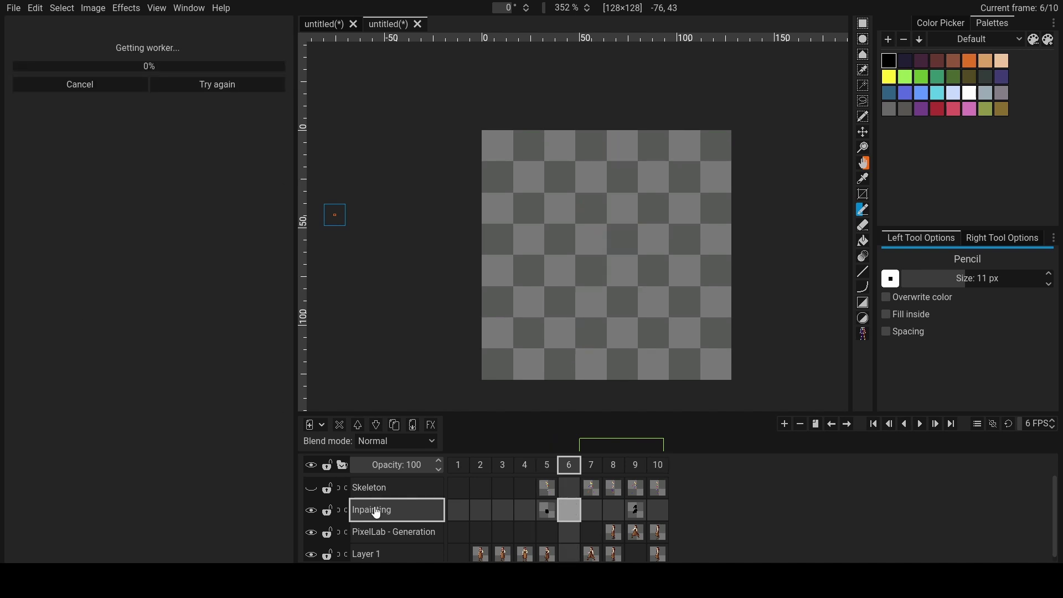
scroll(641, 316, up, 1)
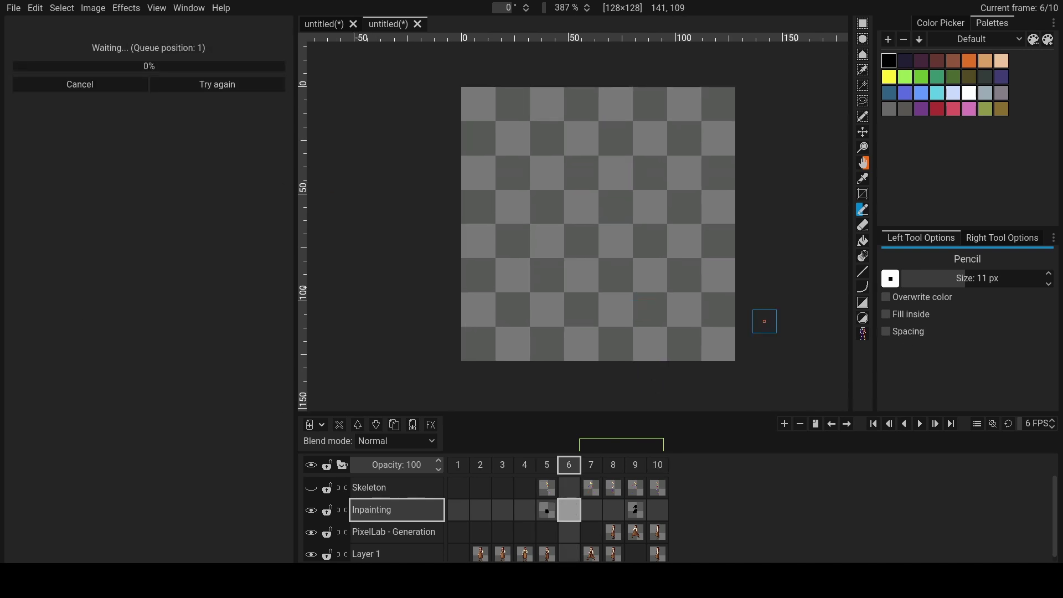
click(570, 525)
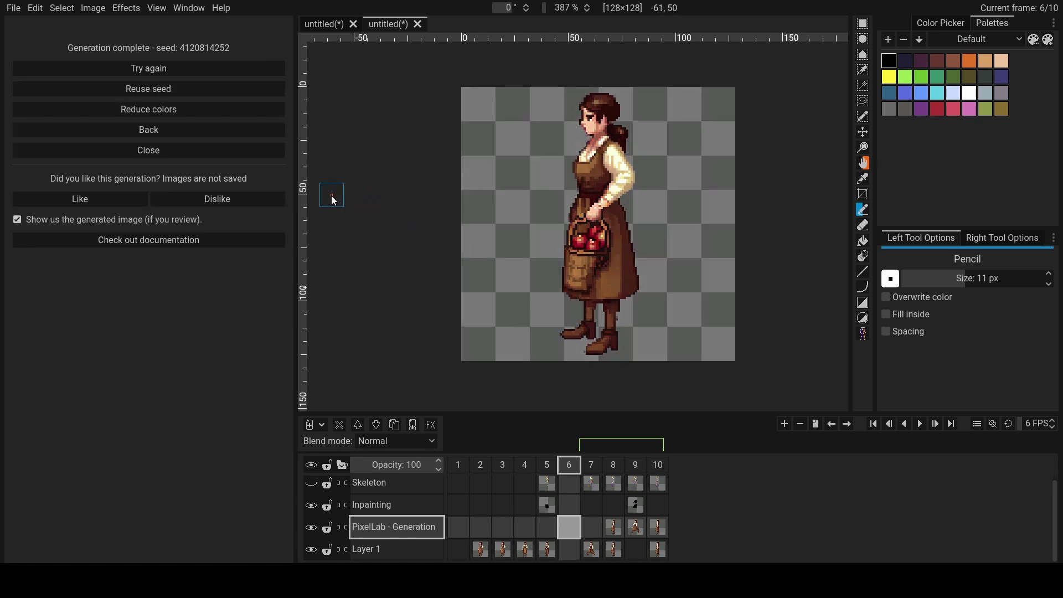
click(149, 131)
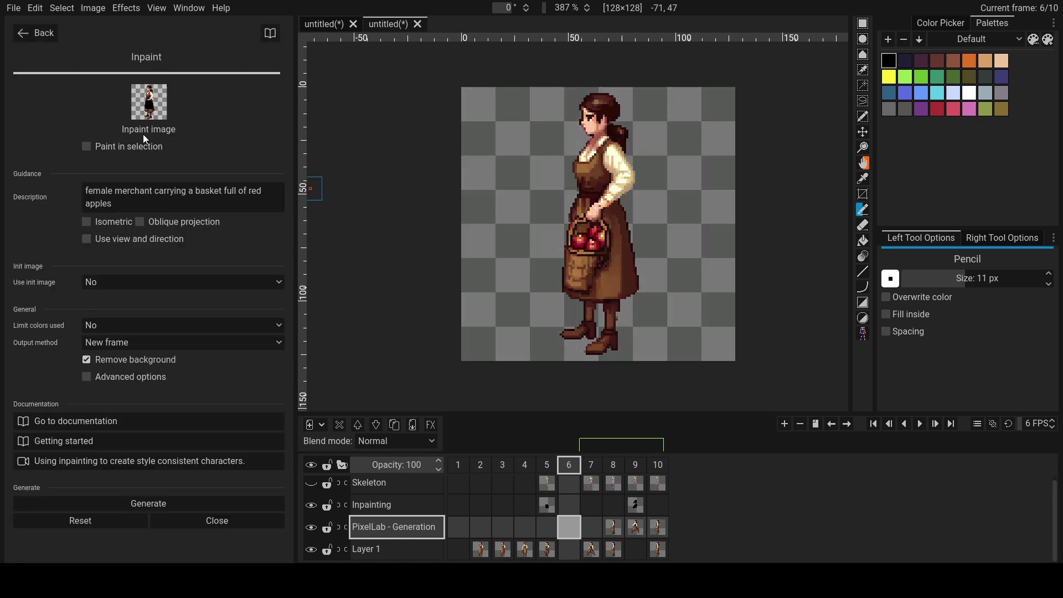
- Set up a Pixel Patch inpaint of frame 5 with a new description, Sidescroller view, facing West
click(233, 521)
click(90, 342)
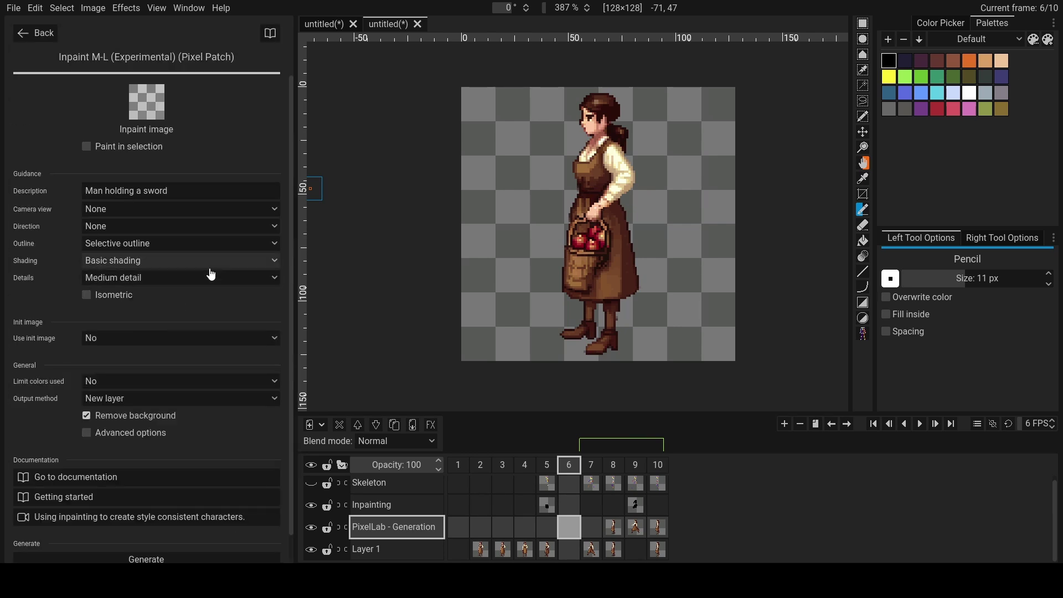
click(547, 527)
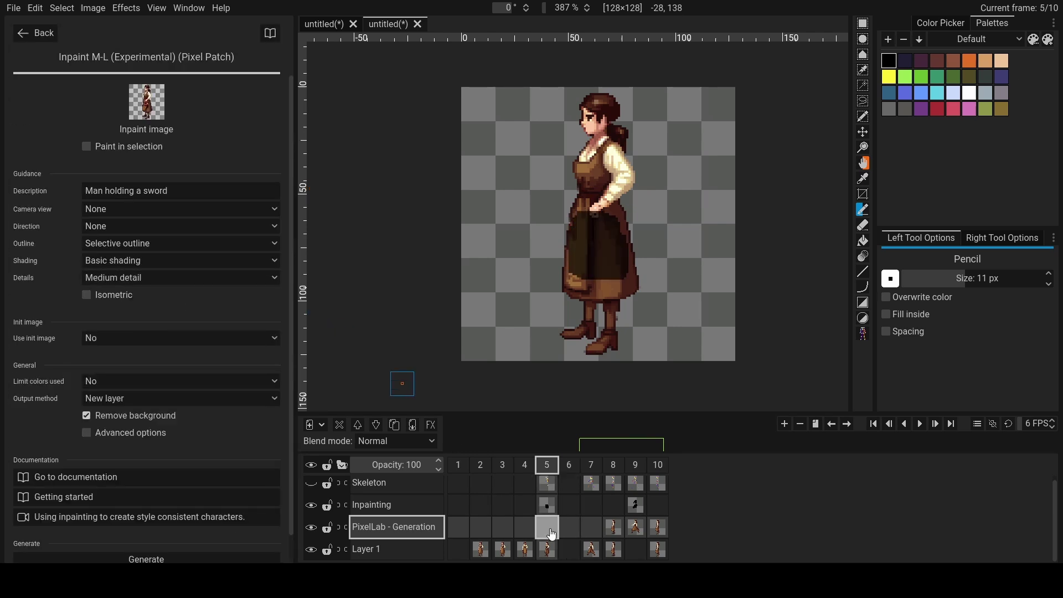
triple_click(189, 188)
text(female merchant carrying a basket full of red apples)
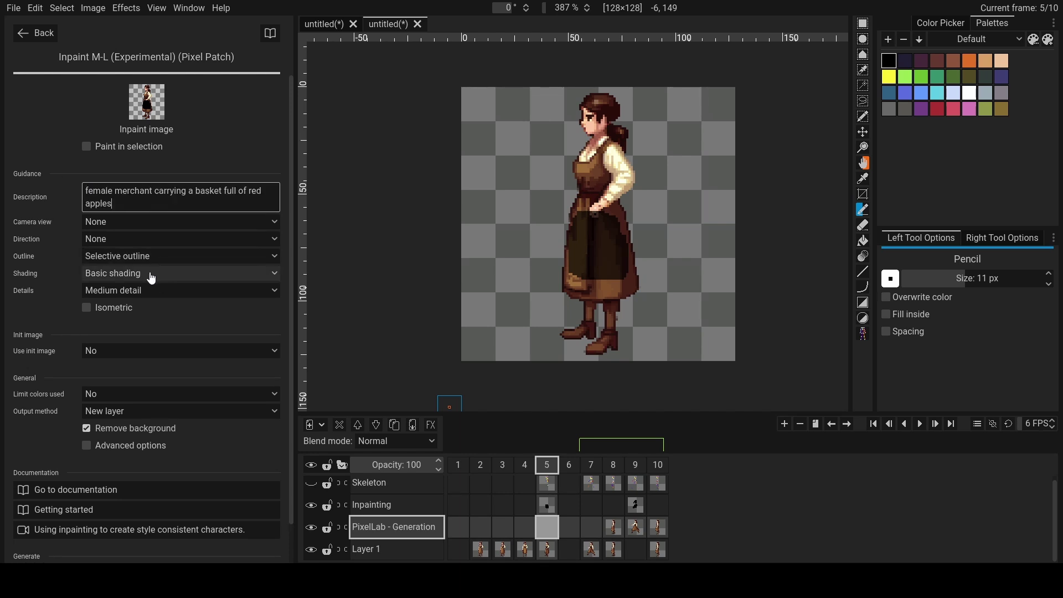
click(112, 221)
click(109, 280)
click(112, 240)
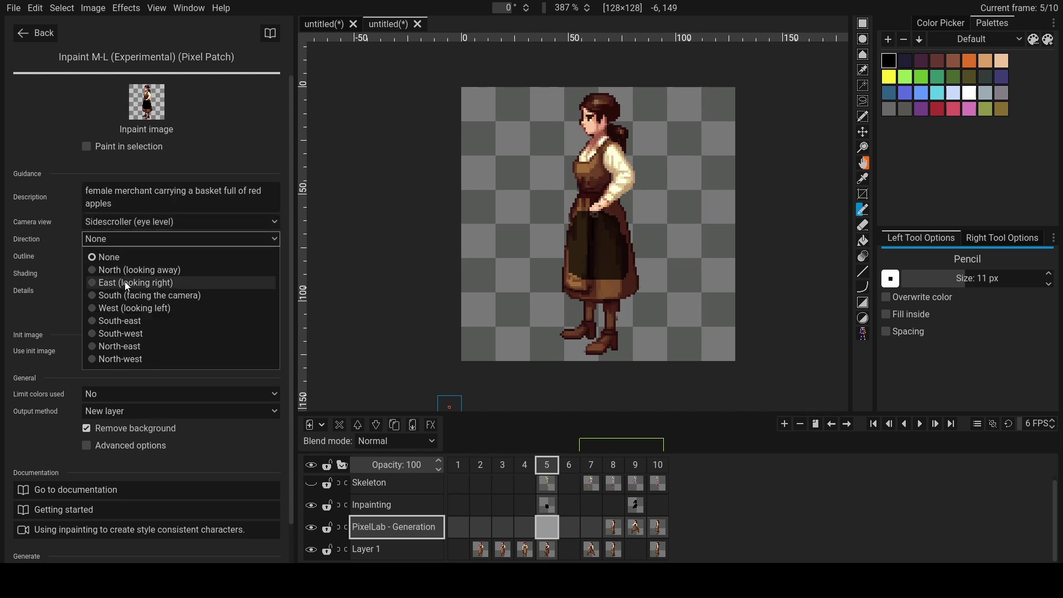
click(120, 312)
scroll(149, 315, down, 1)
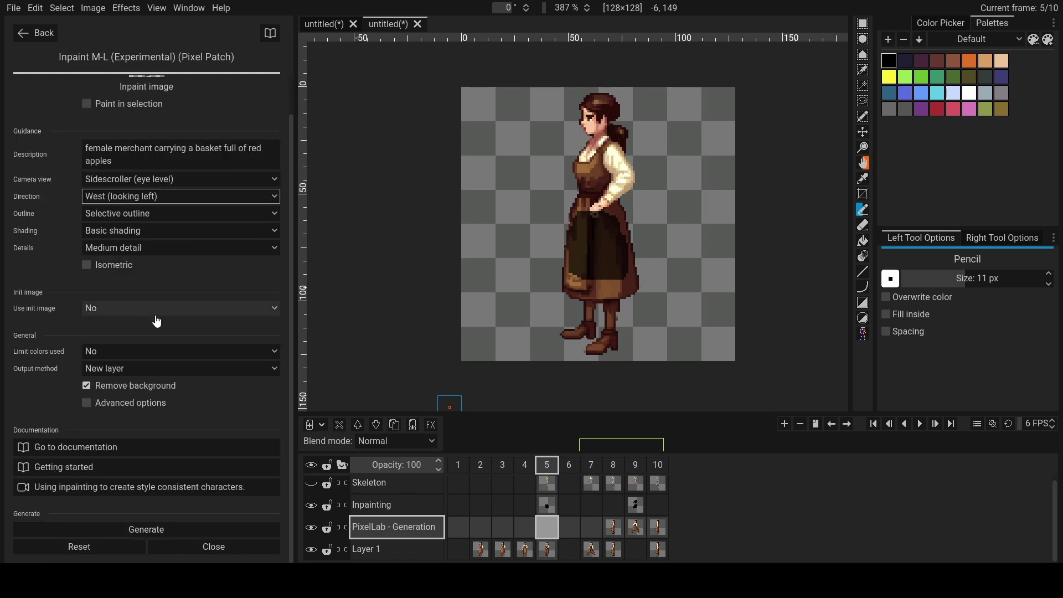
- Cancel the started generation and set Output method to New frame
click(138, 530)
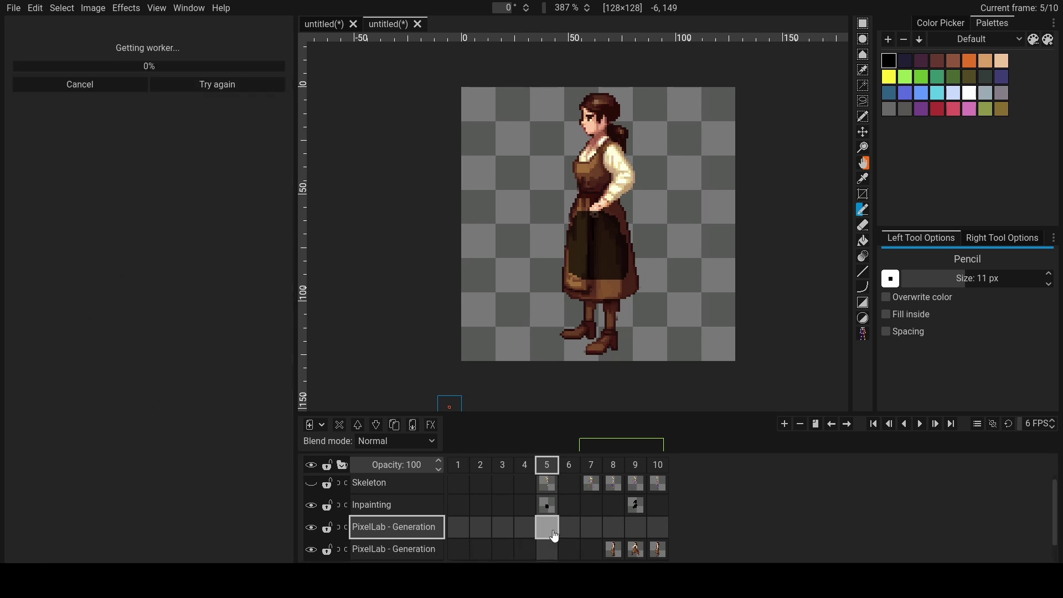
click(102, 91)
click(150, 368)
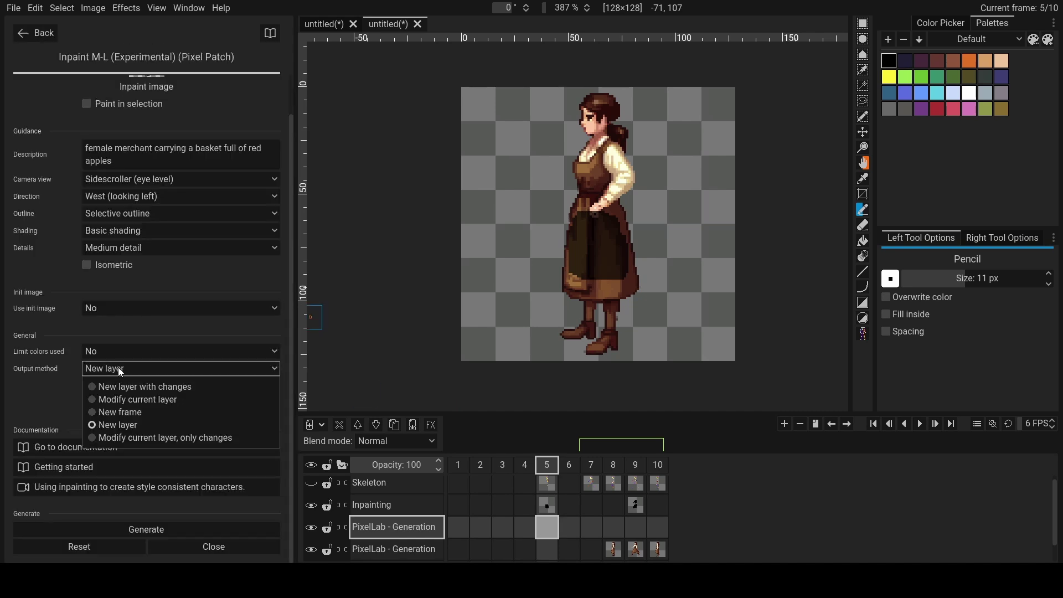
click(120, 411)
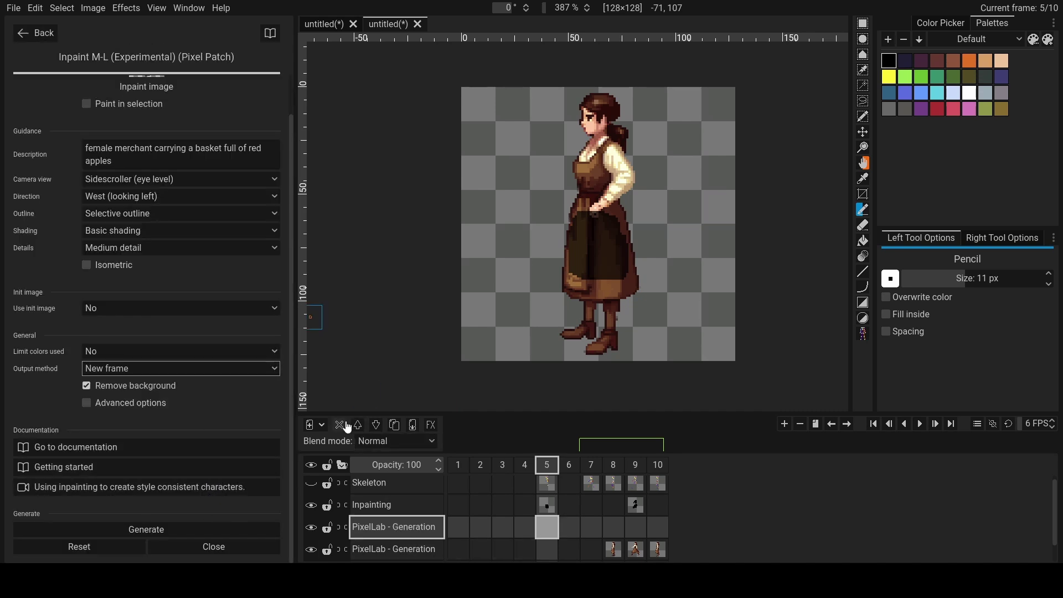
- Generate the apple-basket inpaint into a new frame 6 and check its cels
click(119, 532)
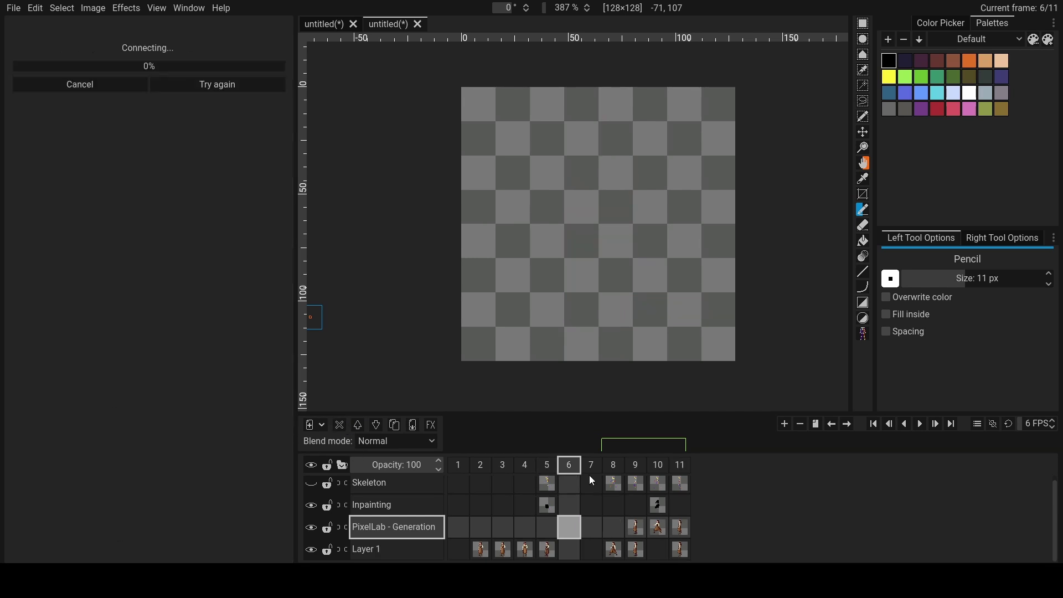
click(569, 551)
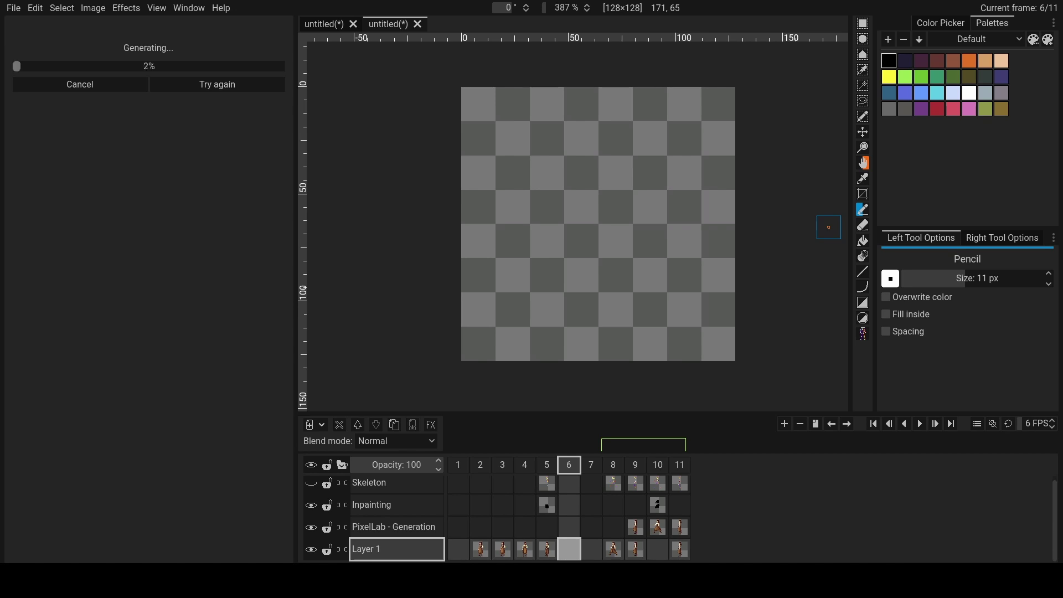
click(569, 528)
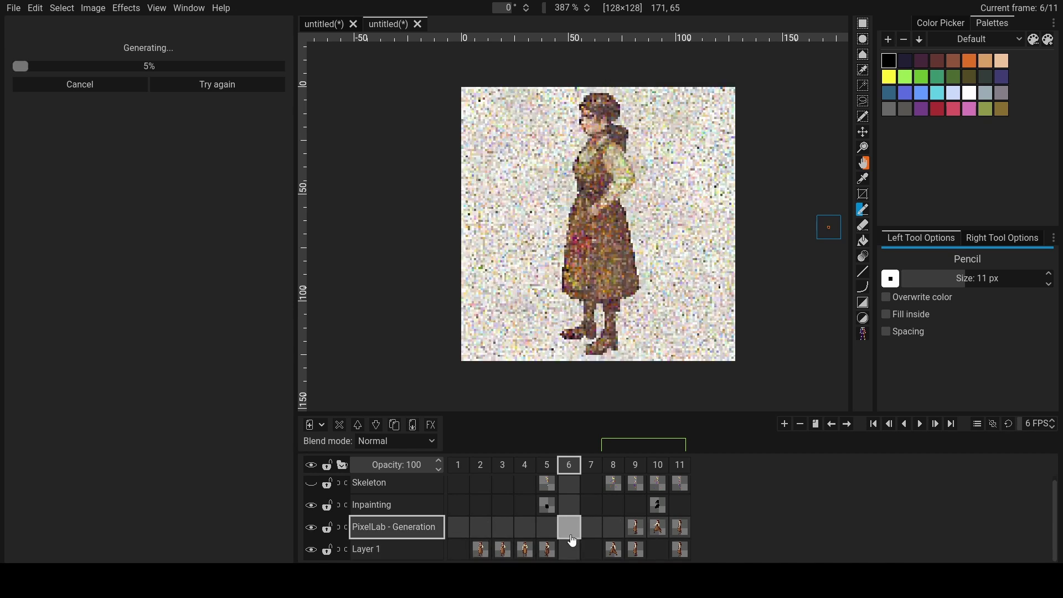
click(569, 549)
click(569, 527)
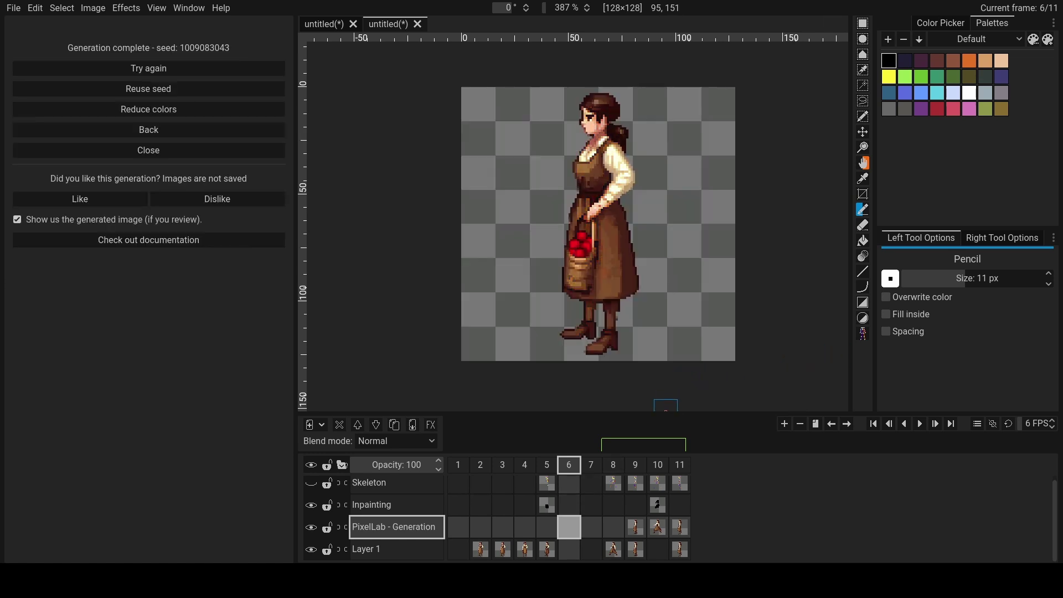
- Compare the new frame 6 against frames 5 and 7
click(552, 505)
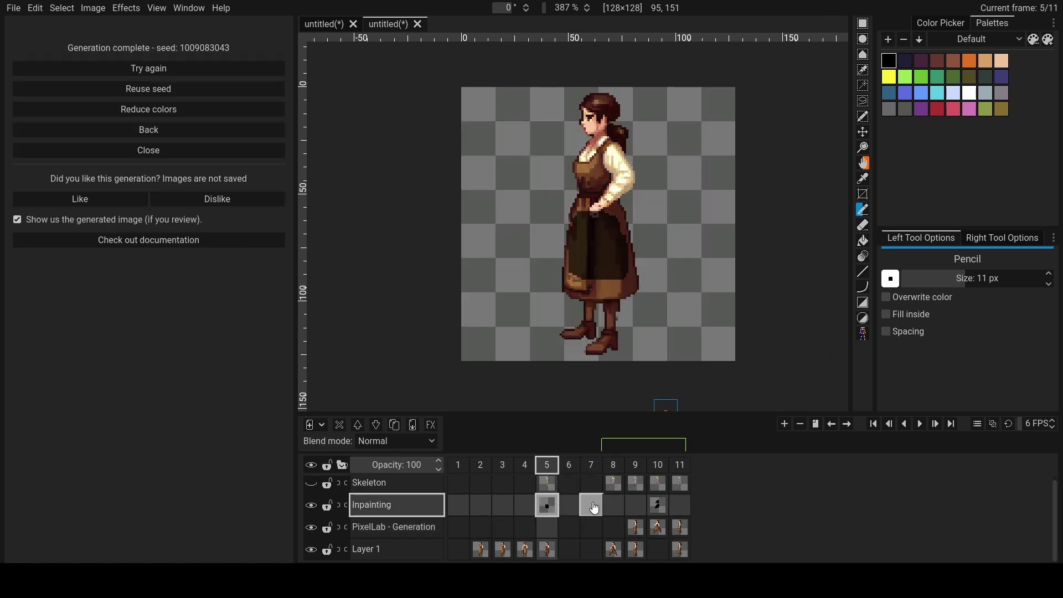
click(594, 504)
click(570, 507)
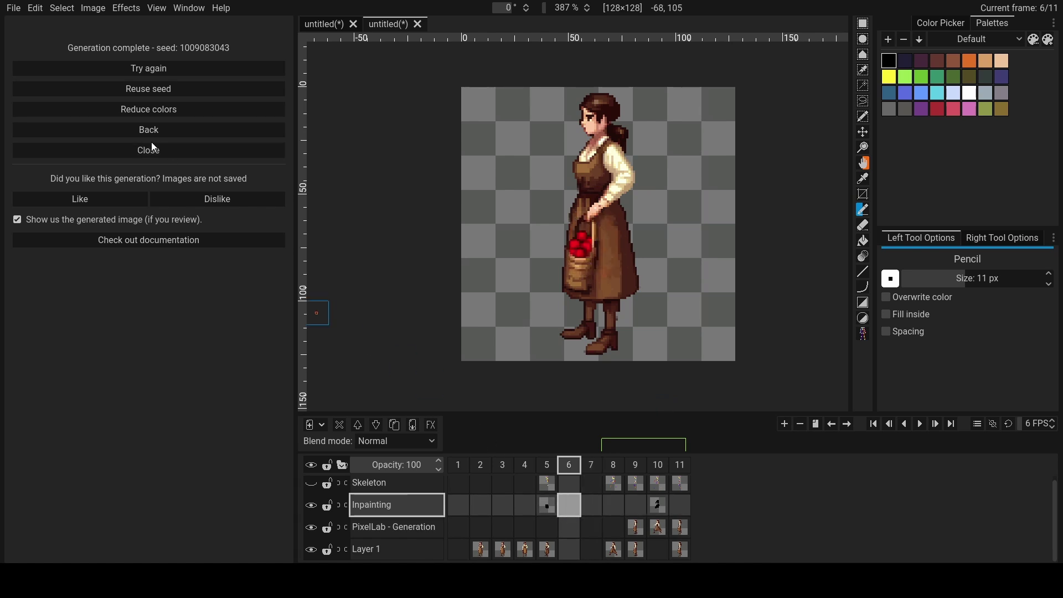
- Generate another inpainted variant from frame 5 with a fuller apple basket
click(143, 131)
click(547, 505)
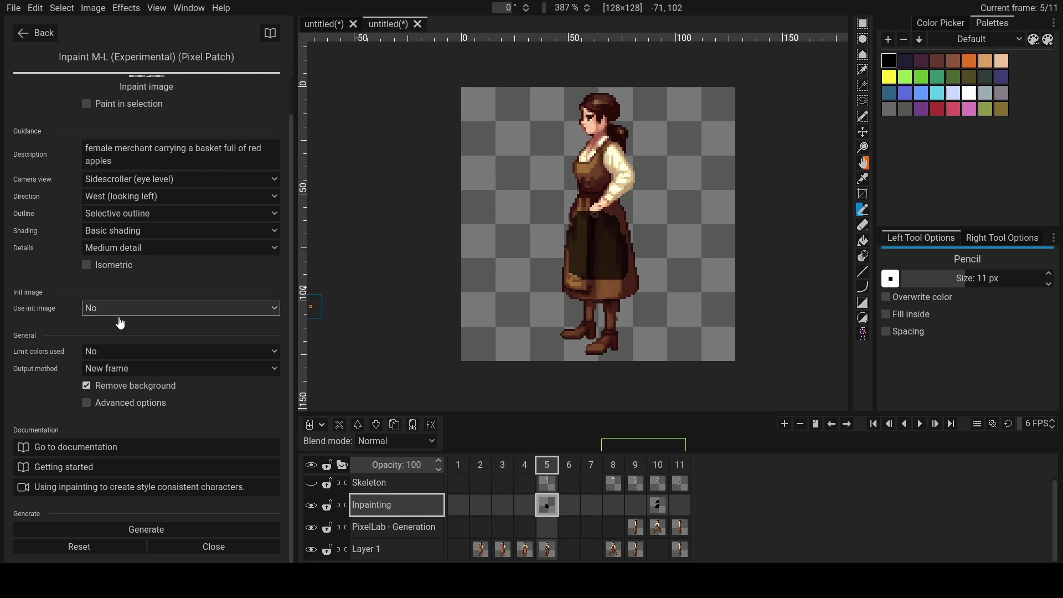
scroll(160, 358, down, 1)
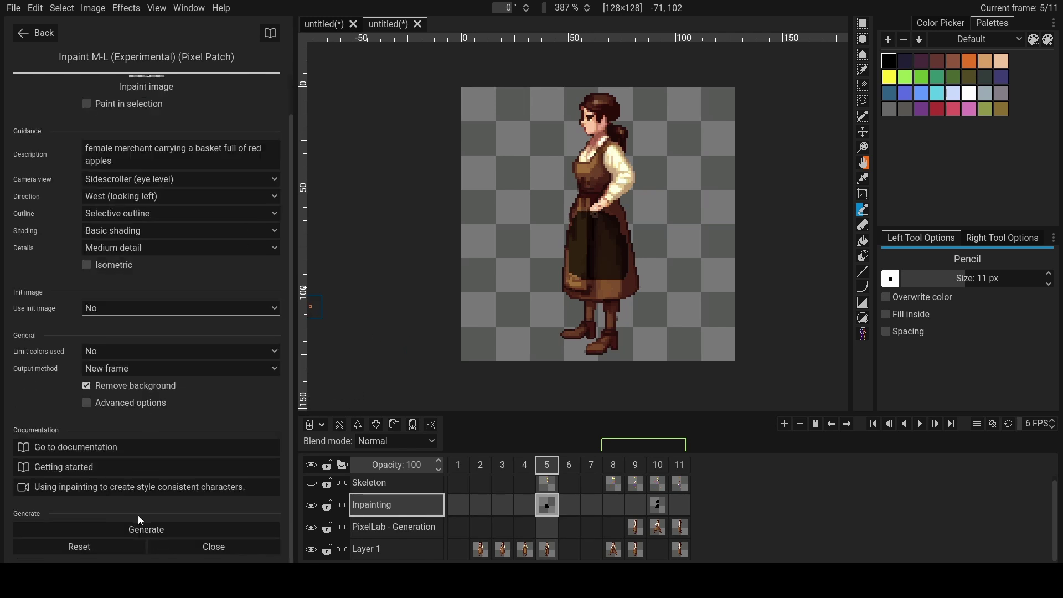
click(166, 529)
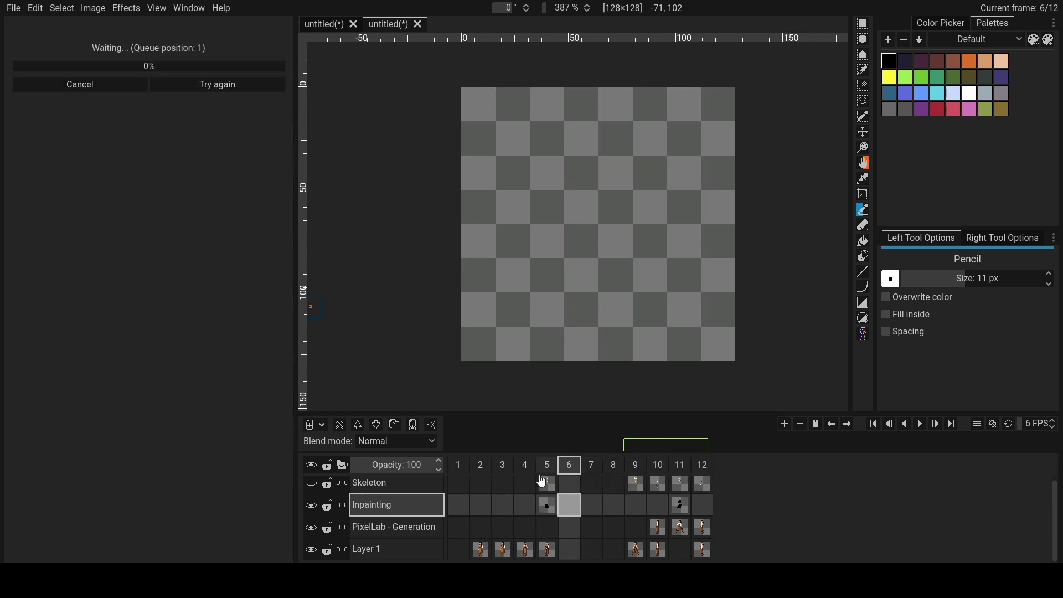
- Check frame 6's cels and delete the extra empty frame 7
click(571, 531)
click(570, 551)
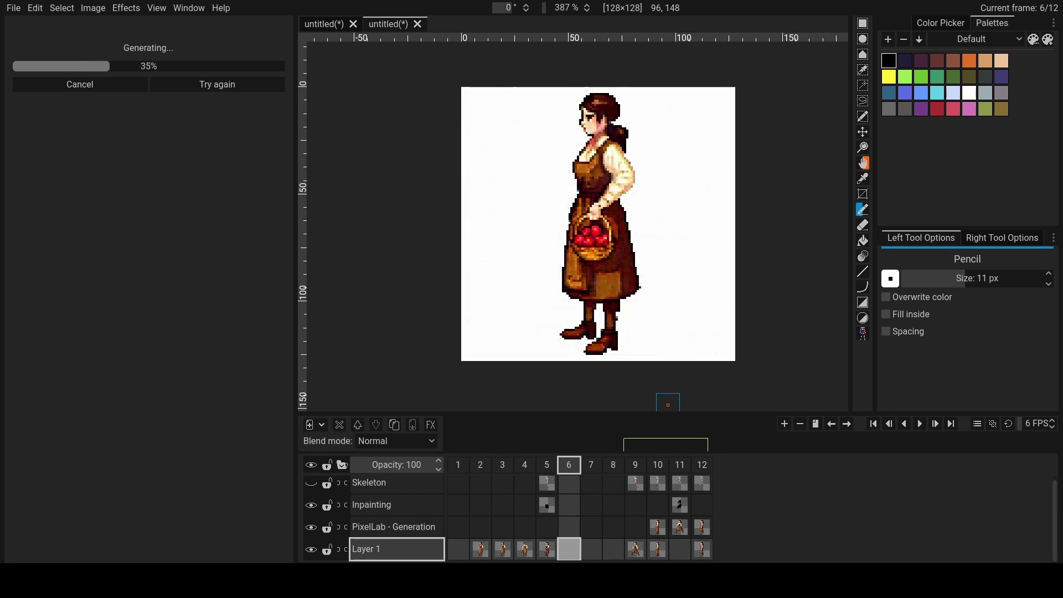
key(ctrl+Right)
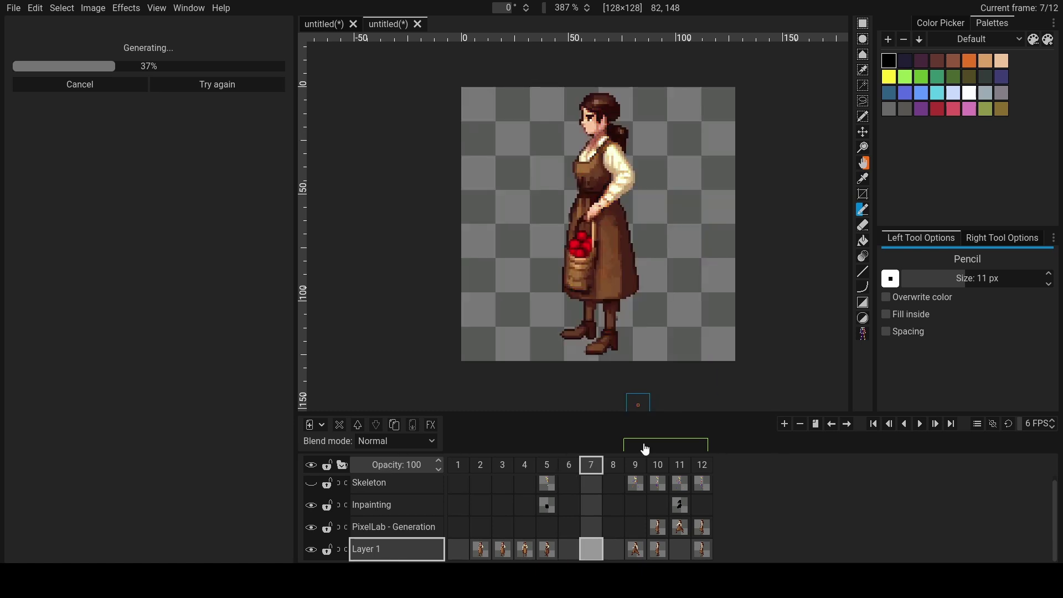
click(800, 424)
key(ctrl+Left)
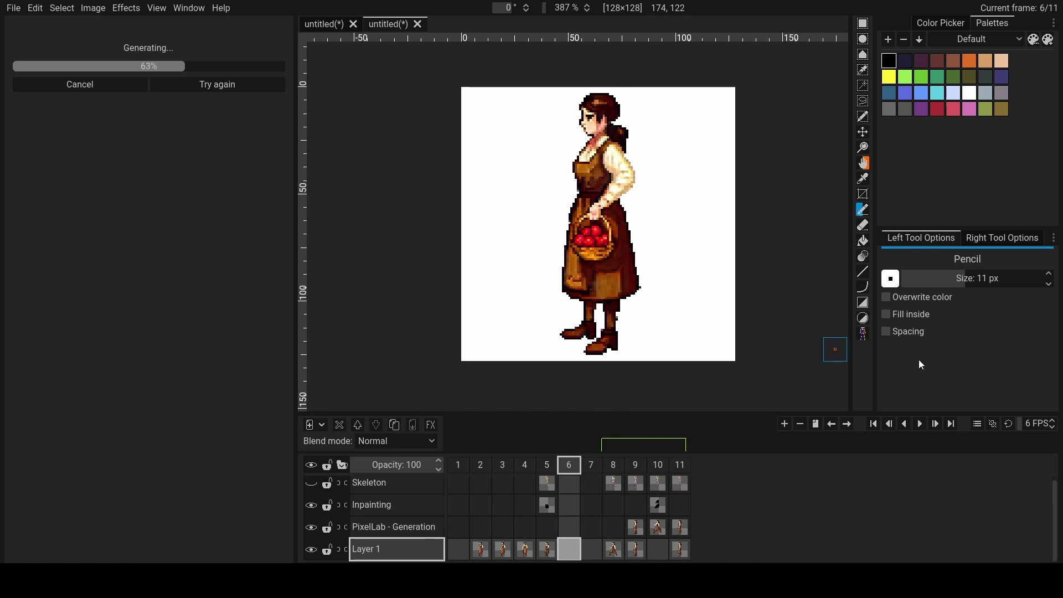